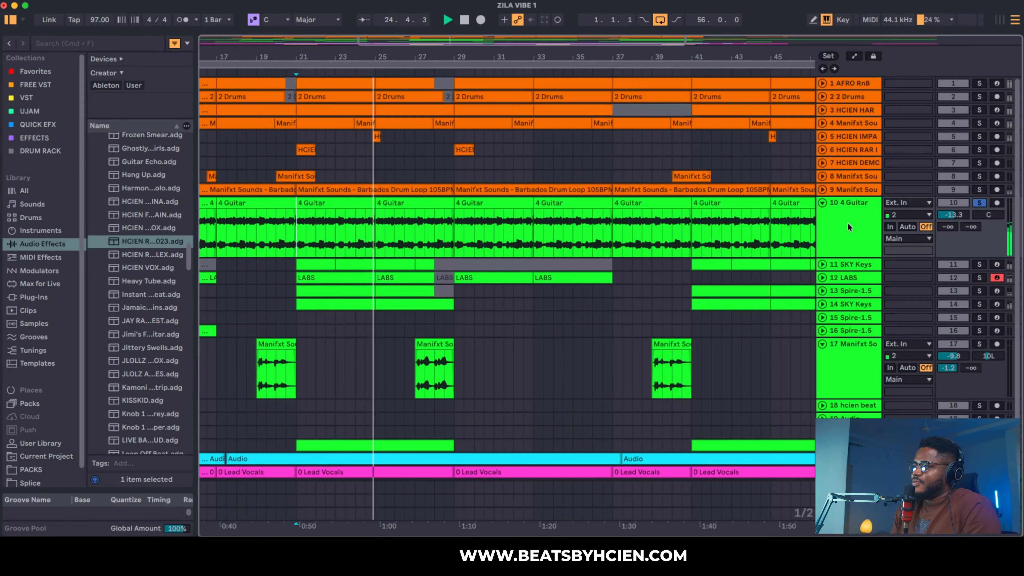
Show the 4 Guitar track's device chain and open its RC-20 Retro Color plug-in window to review the settings with playback
double_click(845, 222)
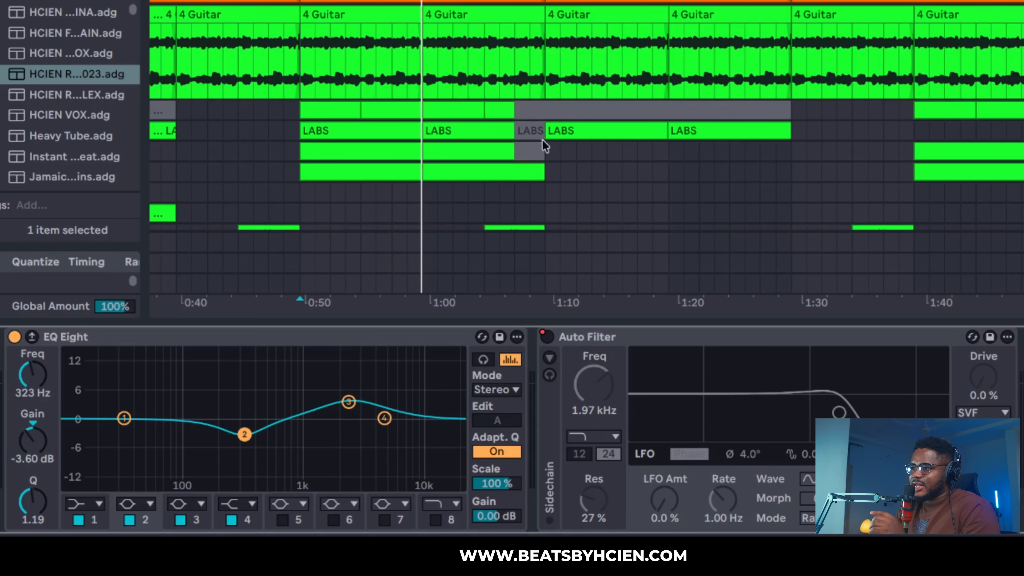
click(552, 74)
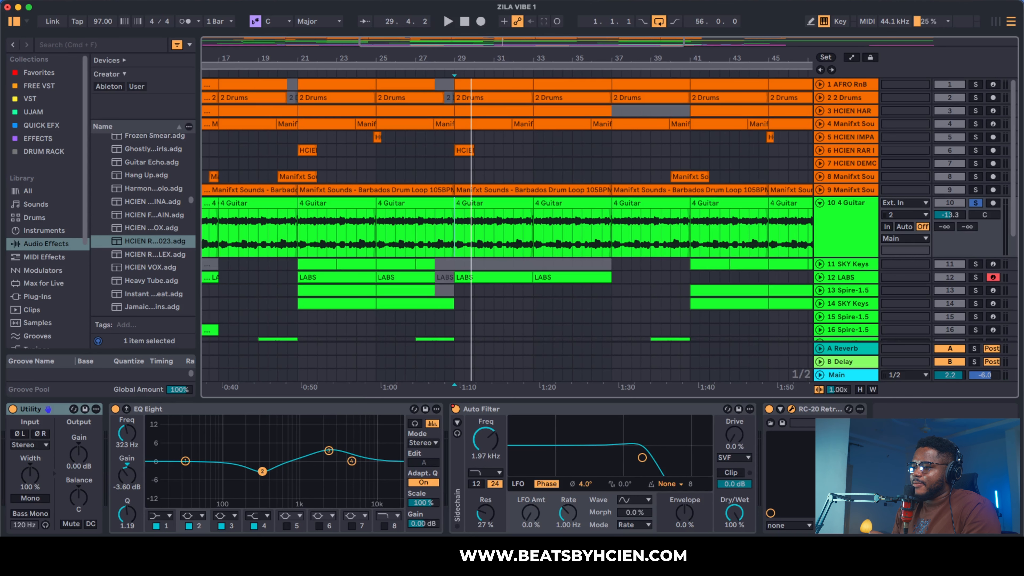
click(791, 408)
drag(411, 210, 505, 126)
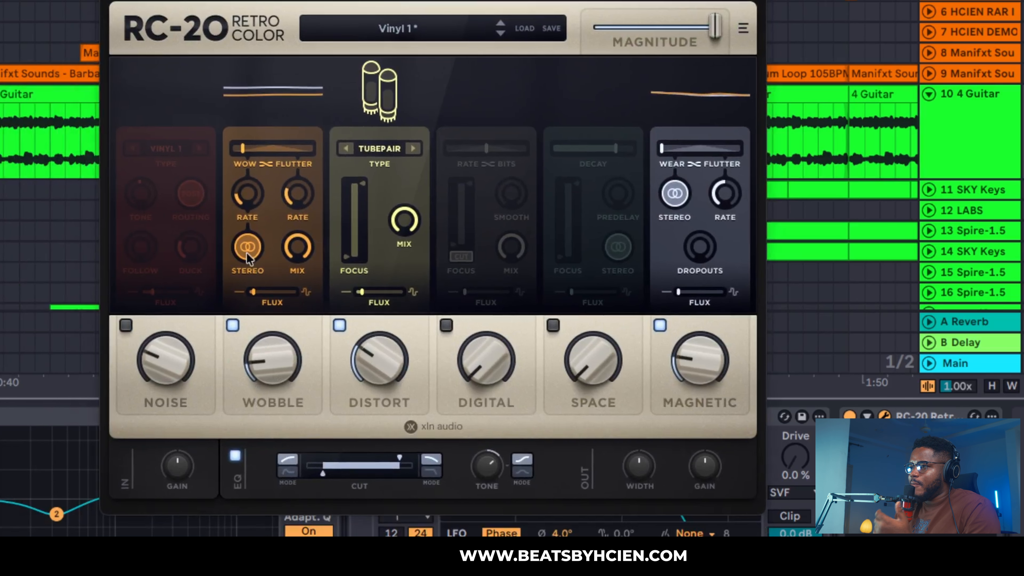
key(space)
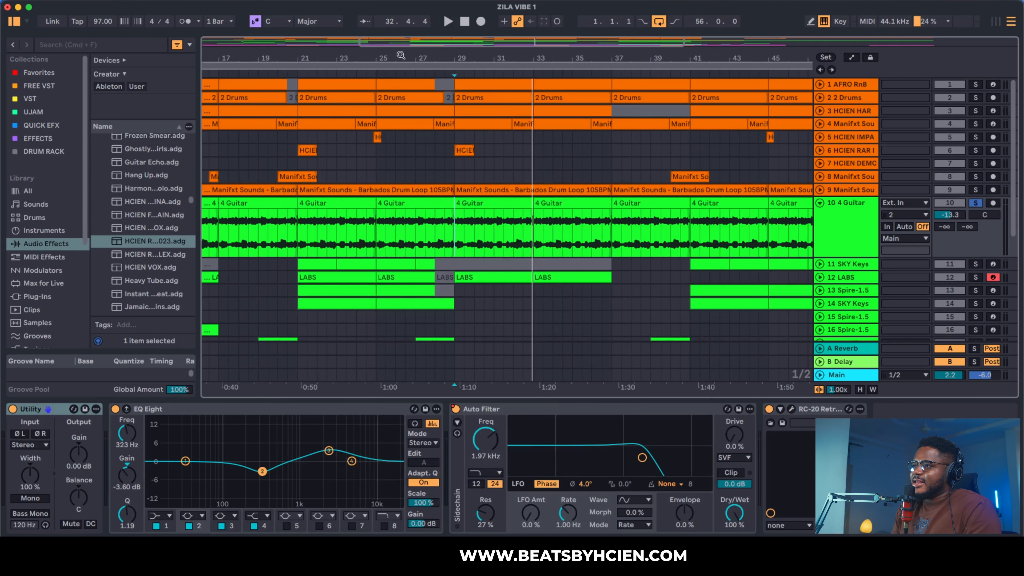
Set the arrangement loop to start at bar 21 with a length of four bars
scroll(401, 55, down, 3)
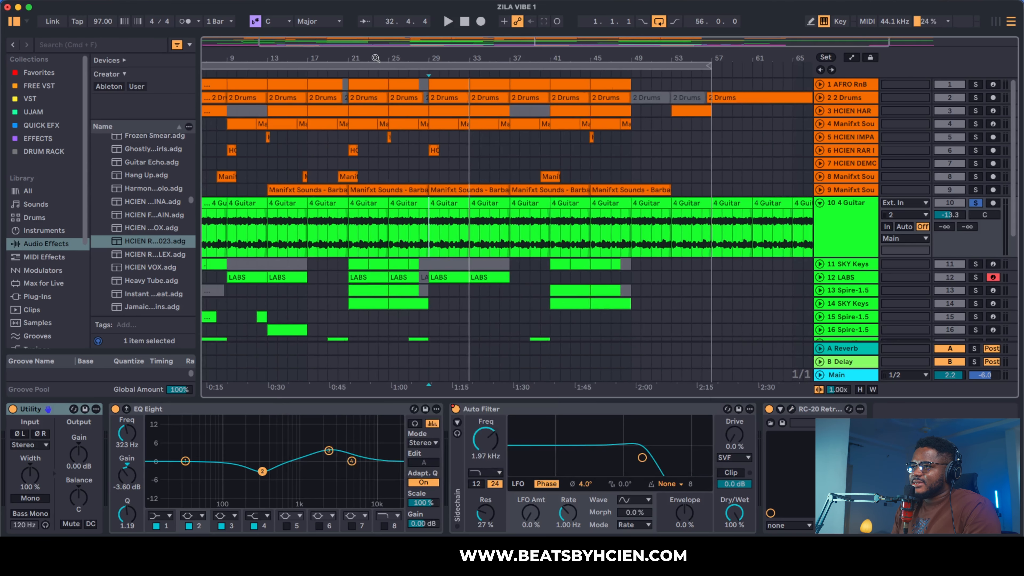
click(213, 66)
drag(203, 63, 349, 65)
drag(712, 67, 384, 157)
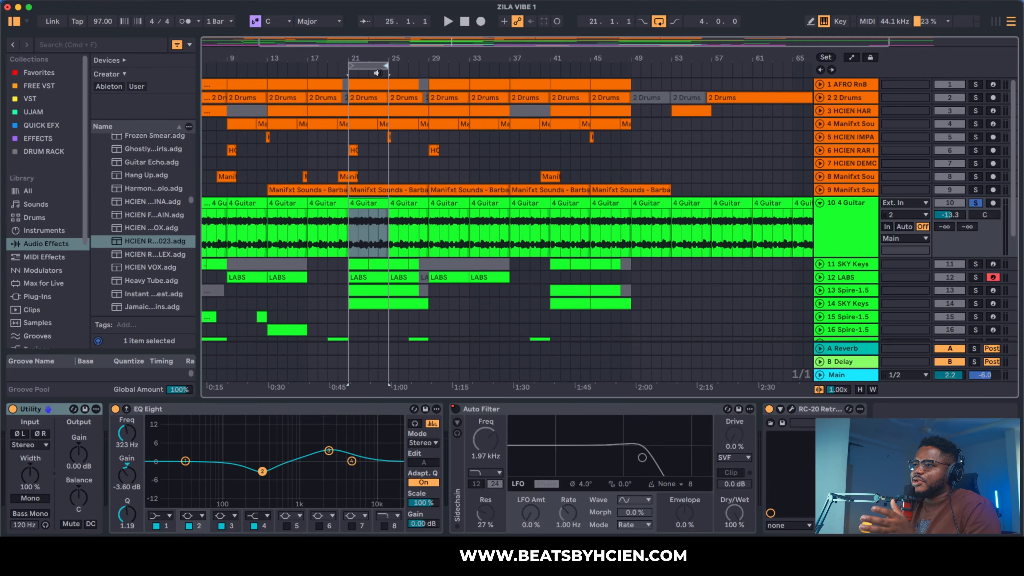
Unfold the AFRO RnB track with its devices shown and list the DRUM RACK collection in the browser
click(820, 85)
click(853, 104)
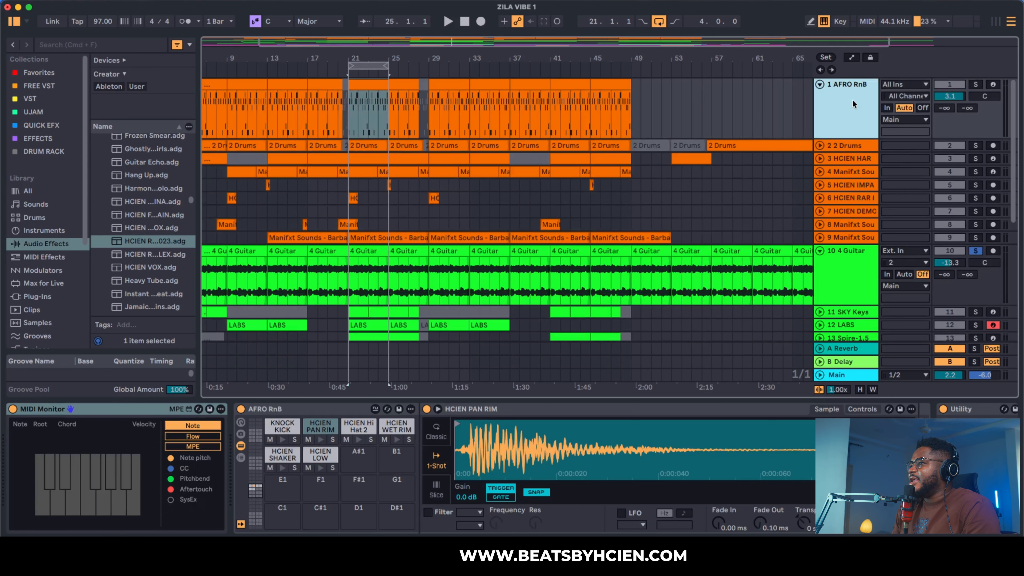
scroll(362, 61, up, 5)
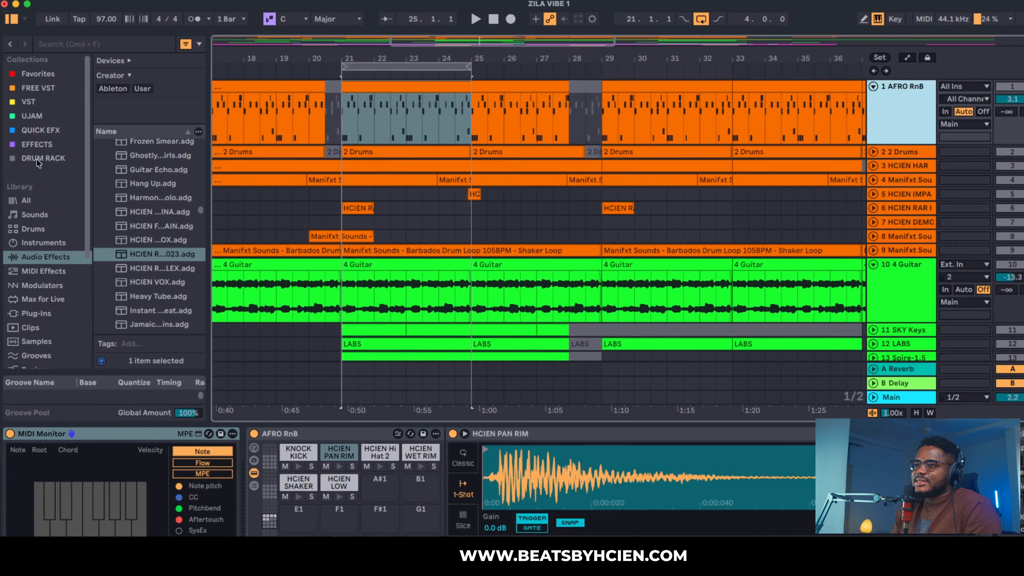
click(72, 151)
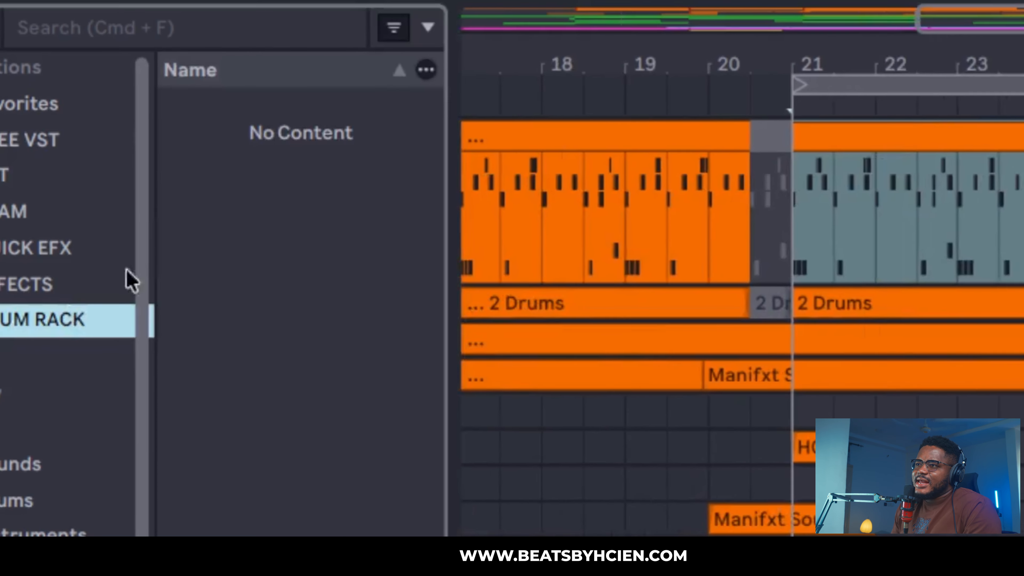
drag(473, 444, 528, 446)
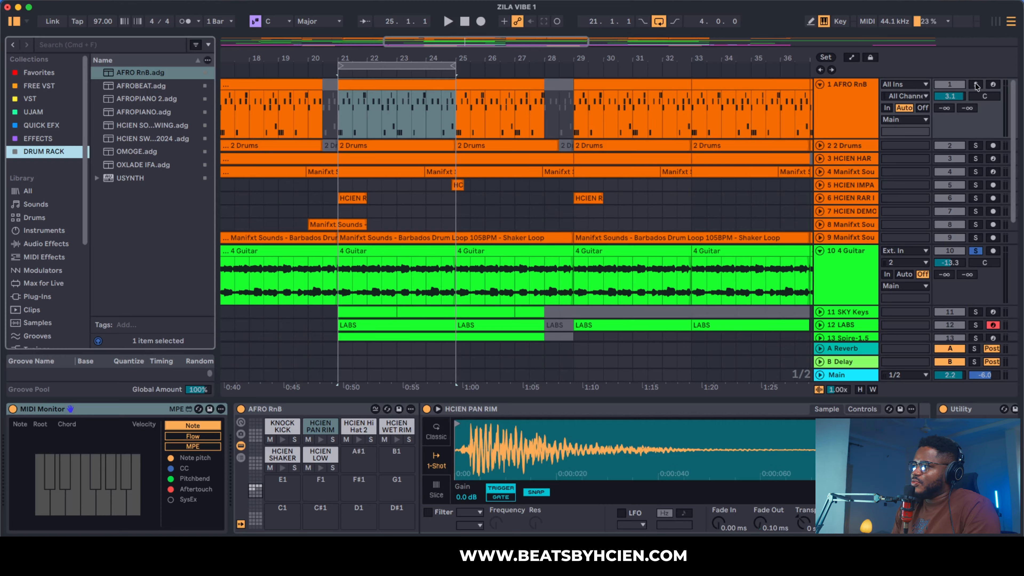
Open the notes of the looped AFRO RnB drum clip and play the pattern with its track soloed
key(shift+Tab)
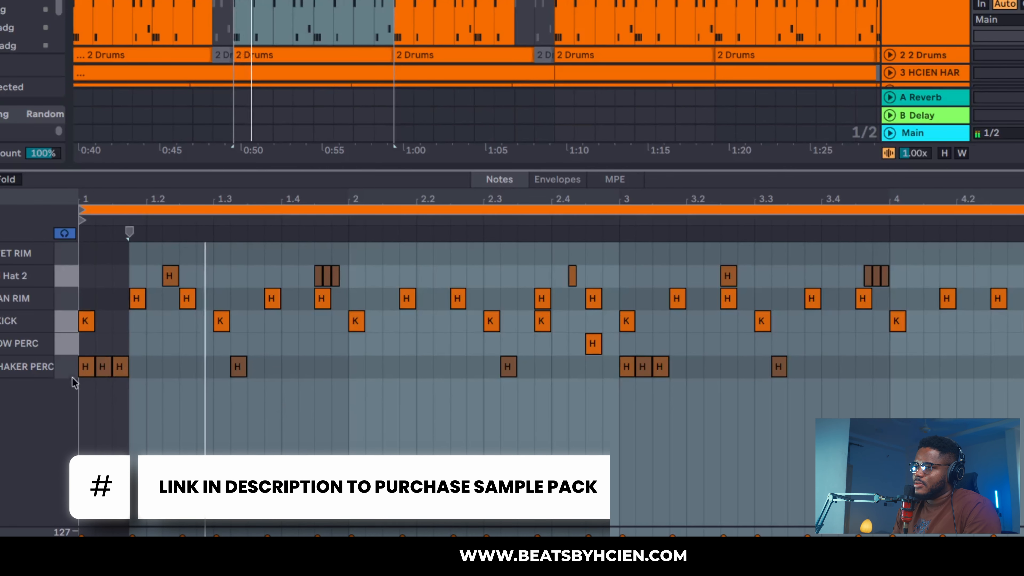
click(219, 450)
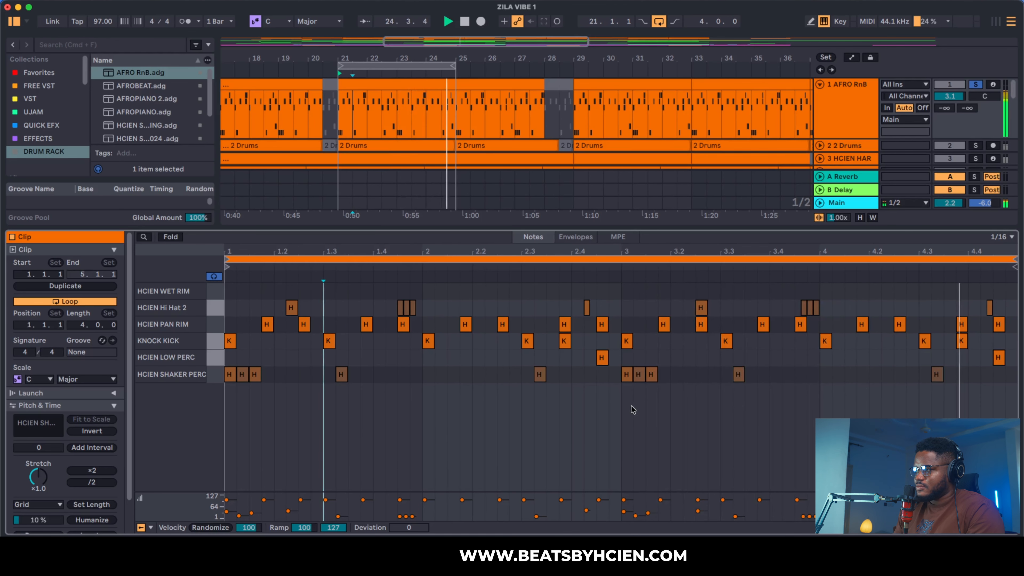
key(space)
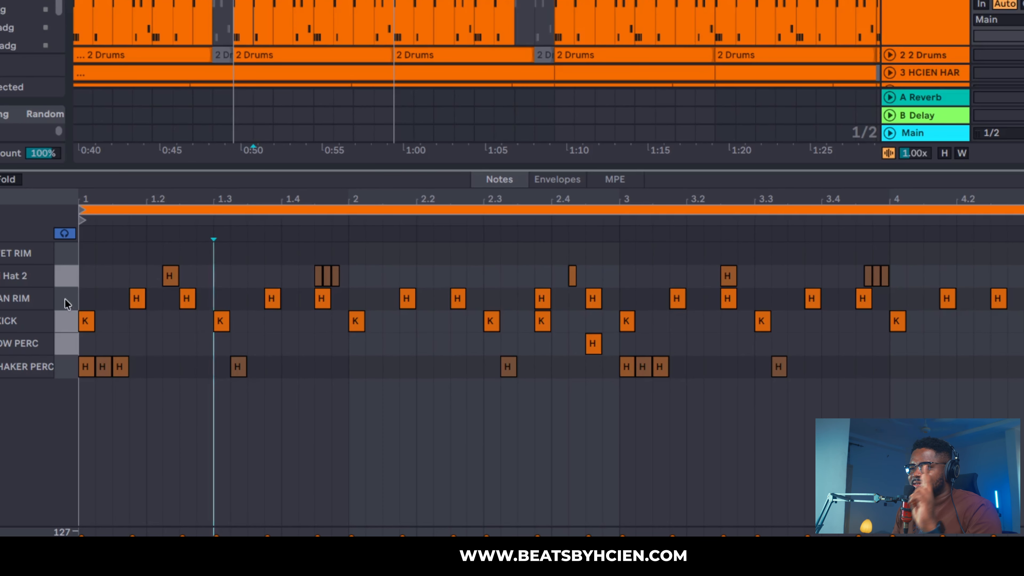
Highlight all notes of the pan rim, the knock kick and Hi Hat 2 one after another, and close the clip editor
click(214, 324)
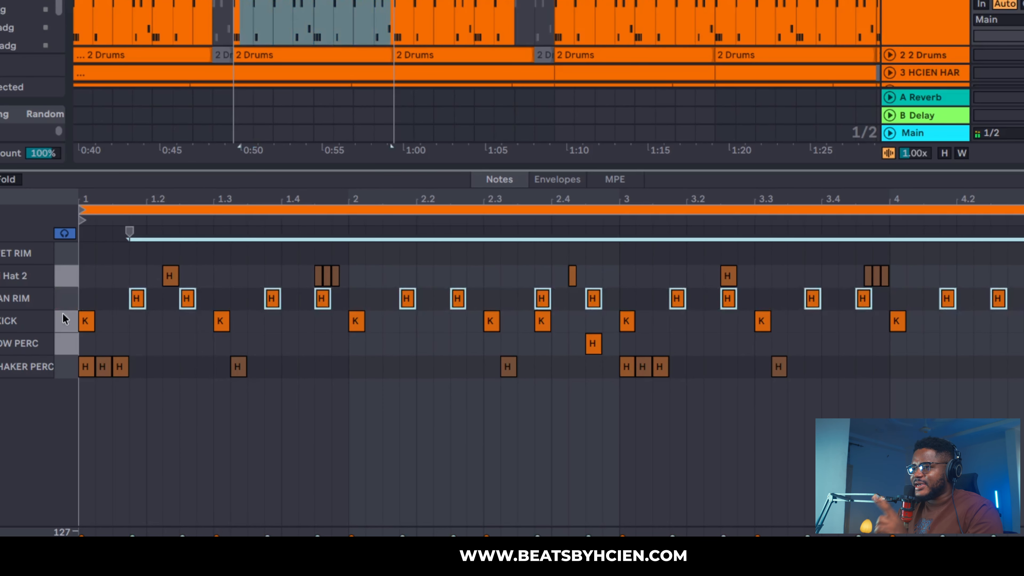
click(63, 322)
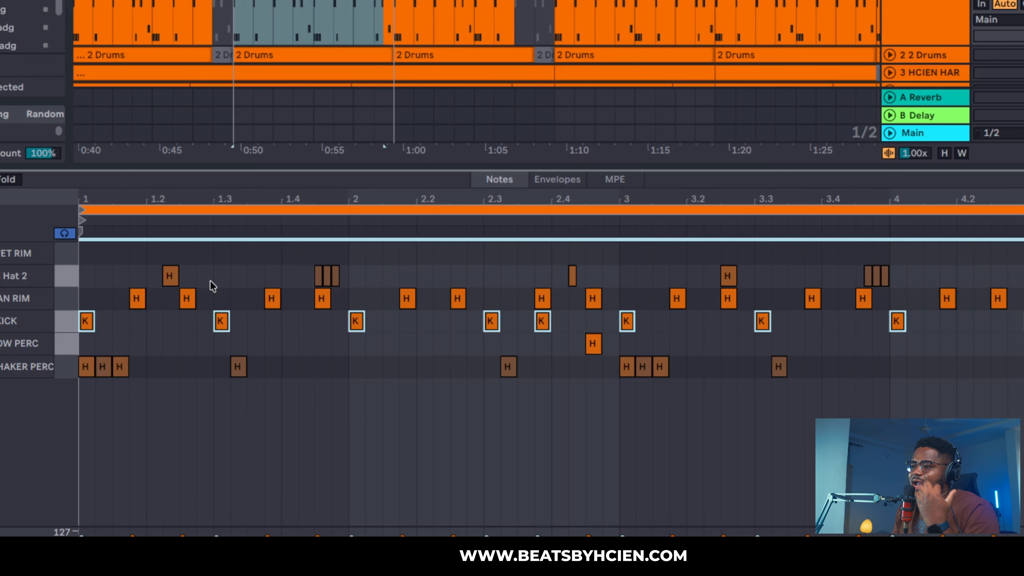
click(73, 280)
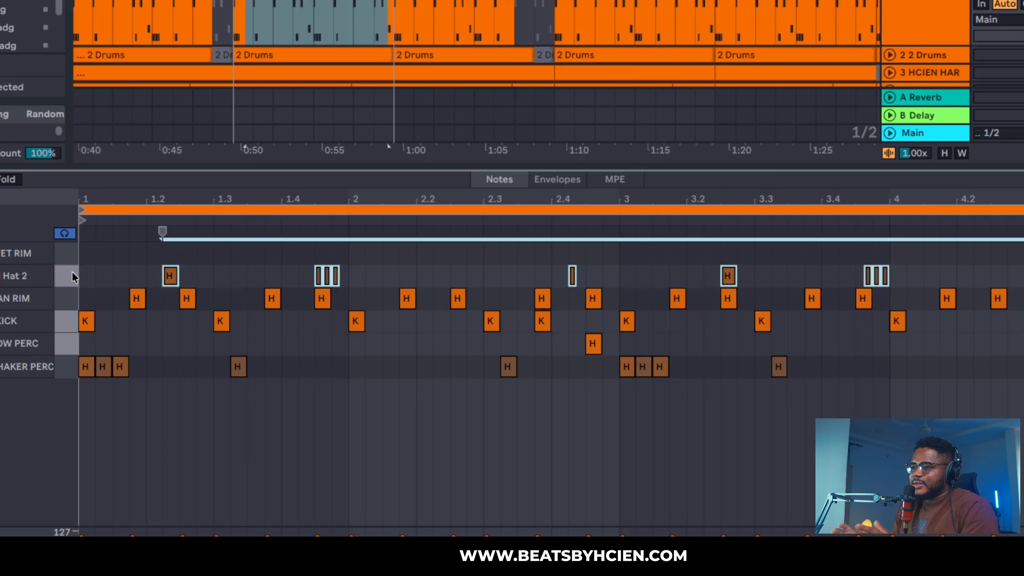
key(super+alt+l)
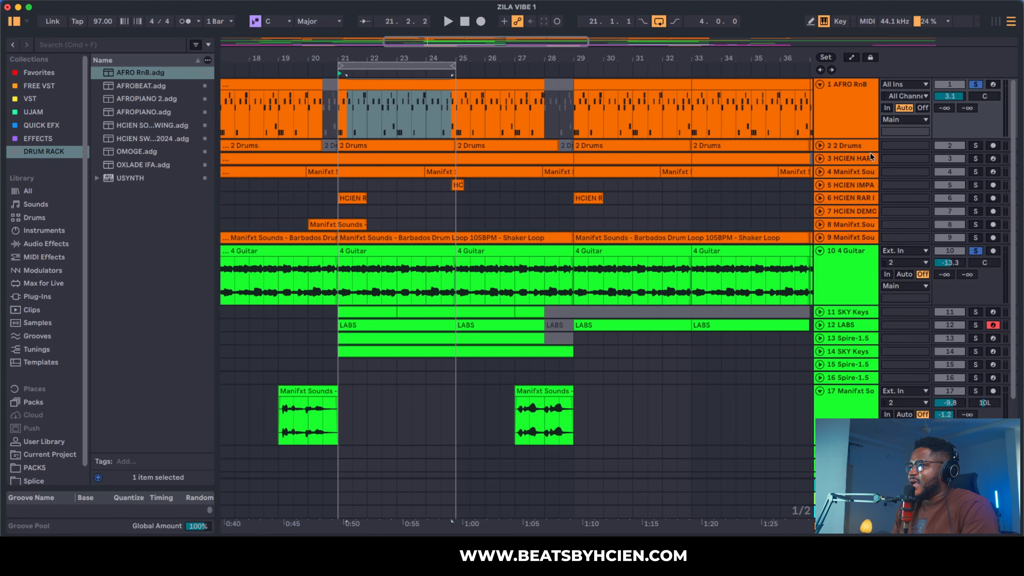
Unfold and solo the 2 Drums track, and solo AFRO RnB along with it to play both
click(820, 145)
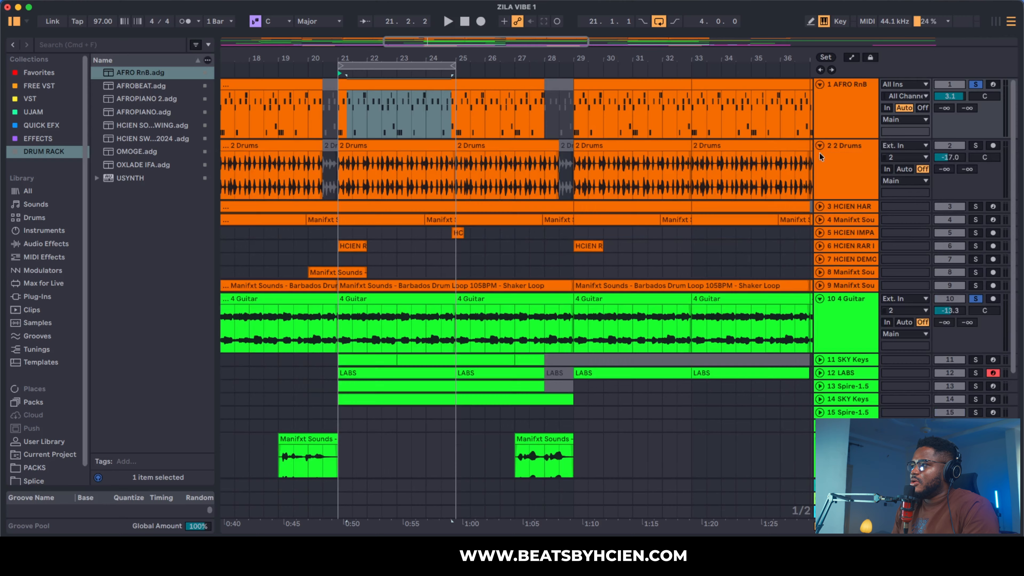
click(976, 146)
key(space)
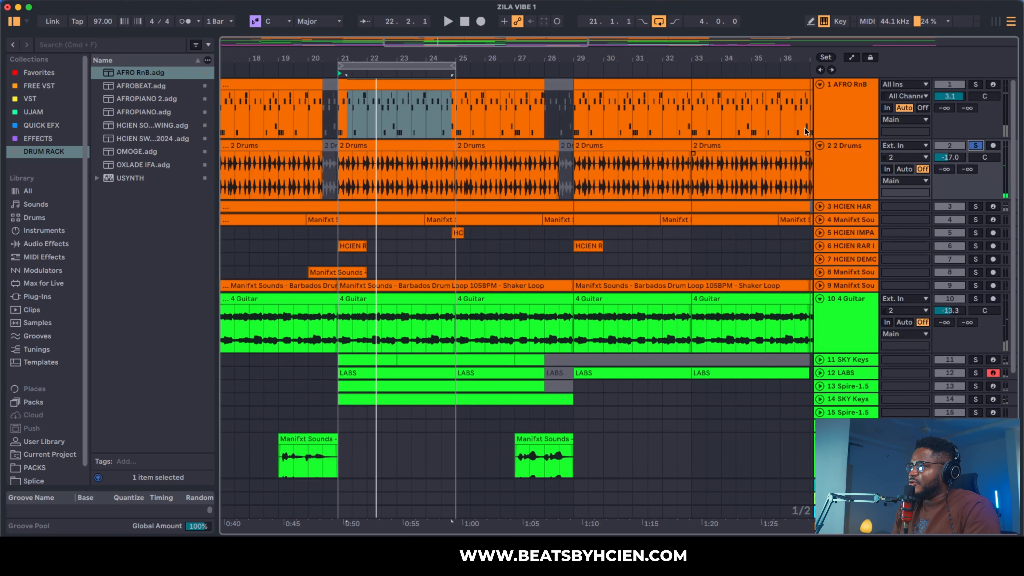
super+click(978, 85)
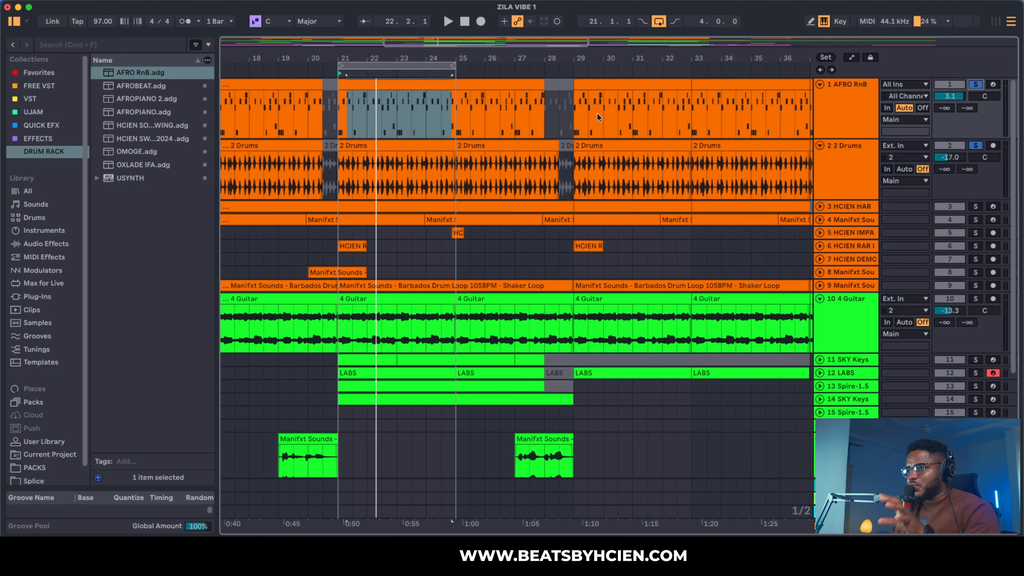
key(space)
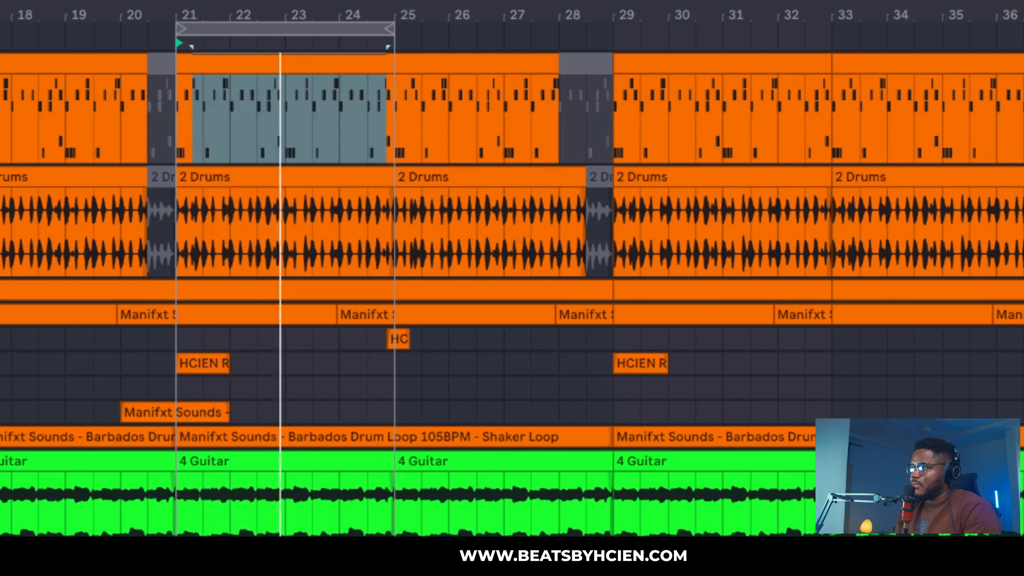
Fold the AFRO RnB and 2 Drums tracks, and unfold the HCIEN HAR bass track and add it to the solo
drag(1020, 164, 1020, 76)
click(1020, 88)
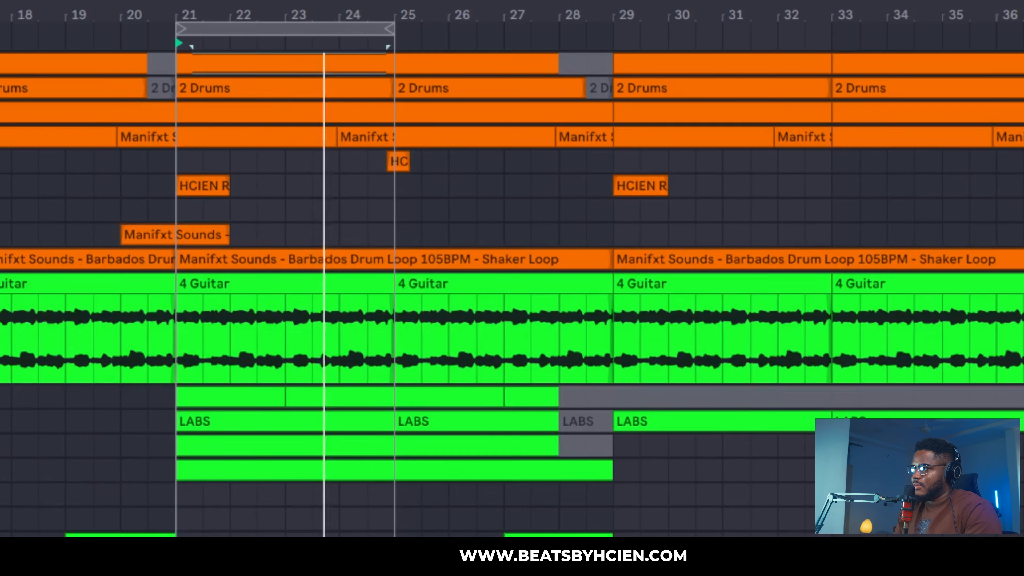
click(1020, 113)
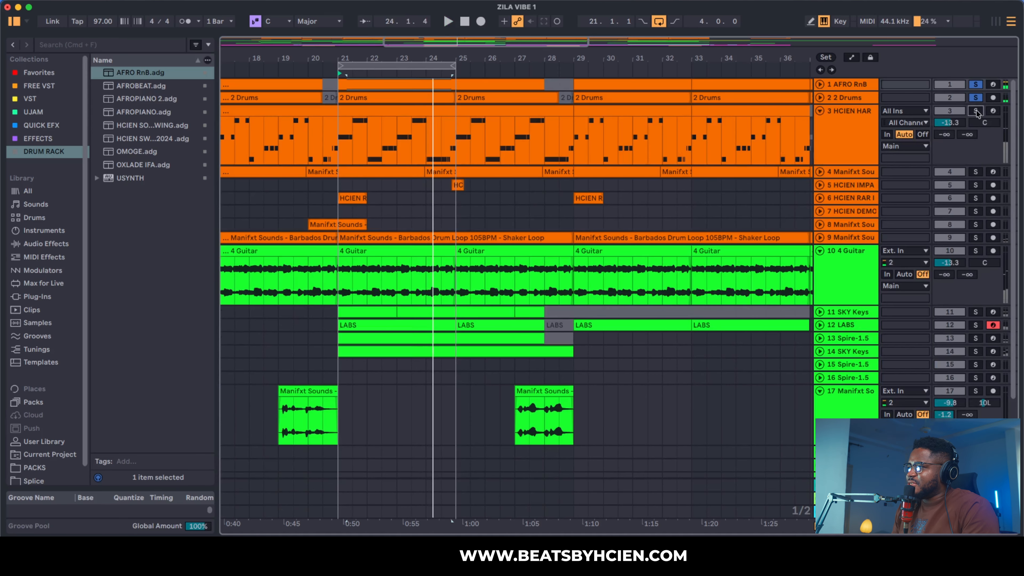
click(976, 110)
Open the HCIEN HAR bass clip at bar 21, play its long-note pattern in the editor, and close the editor
key(shift+Tab)
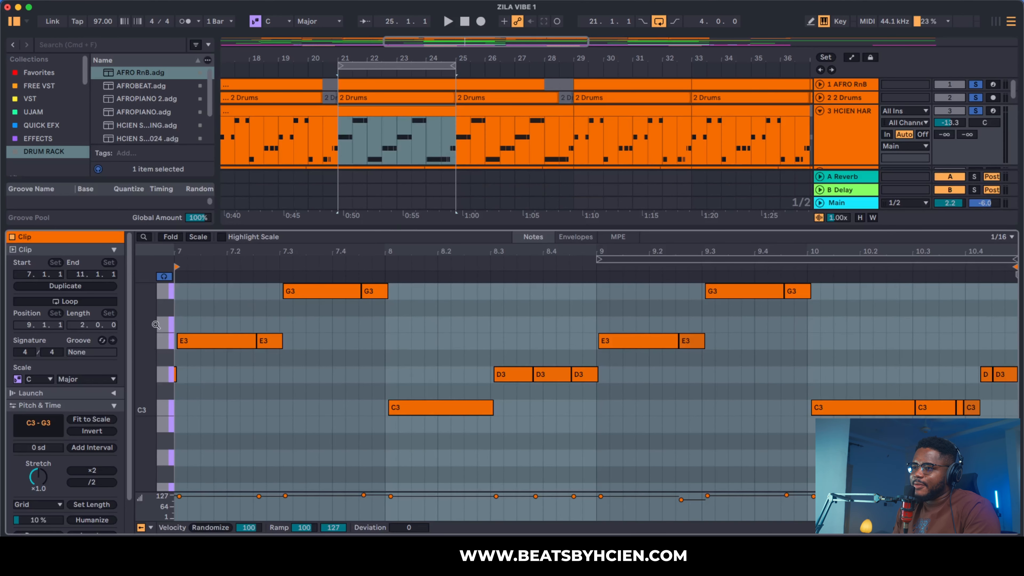
drag(155, 325, 154, 323)
key(space)
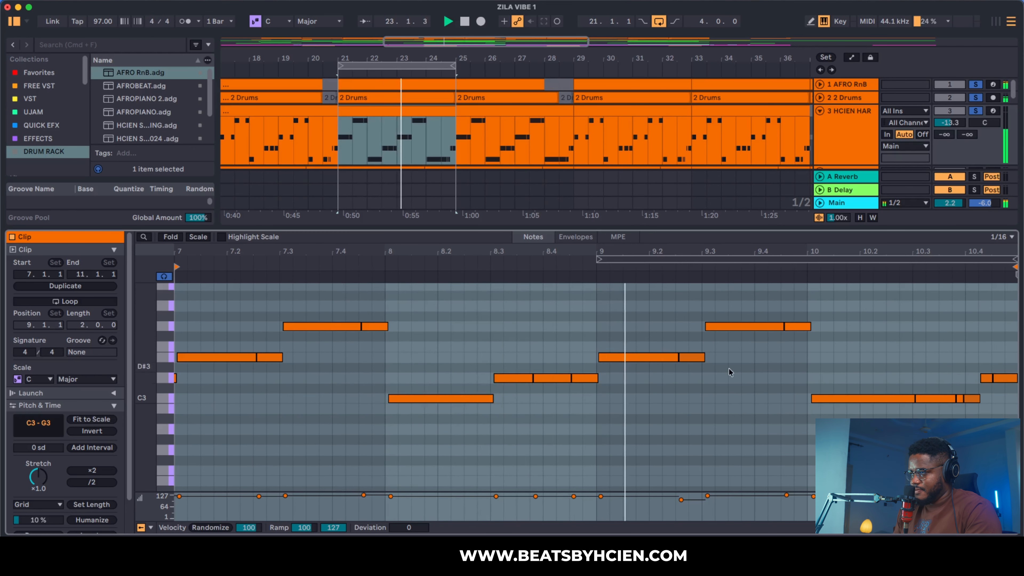
scroll(746, 355, down, 2)
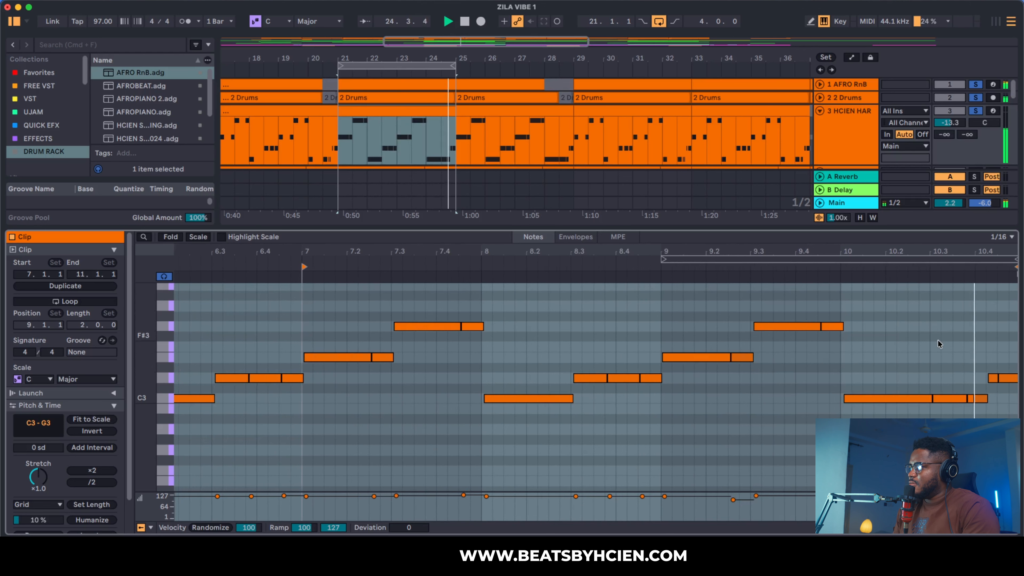
key(space)
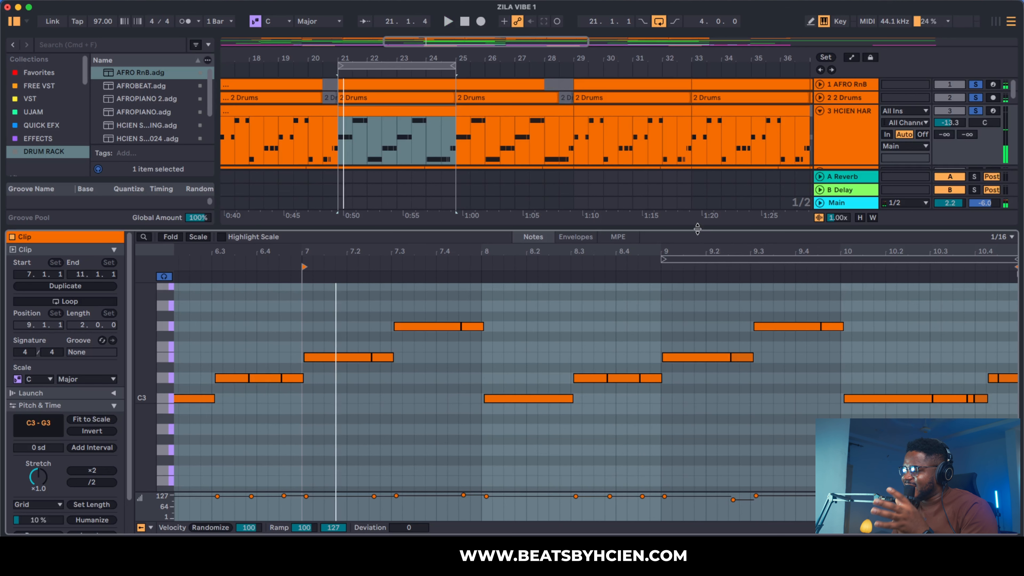
key(super+alt+l)
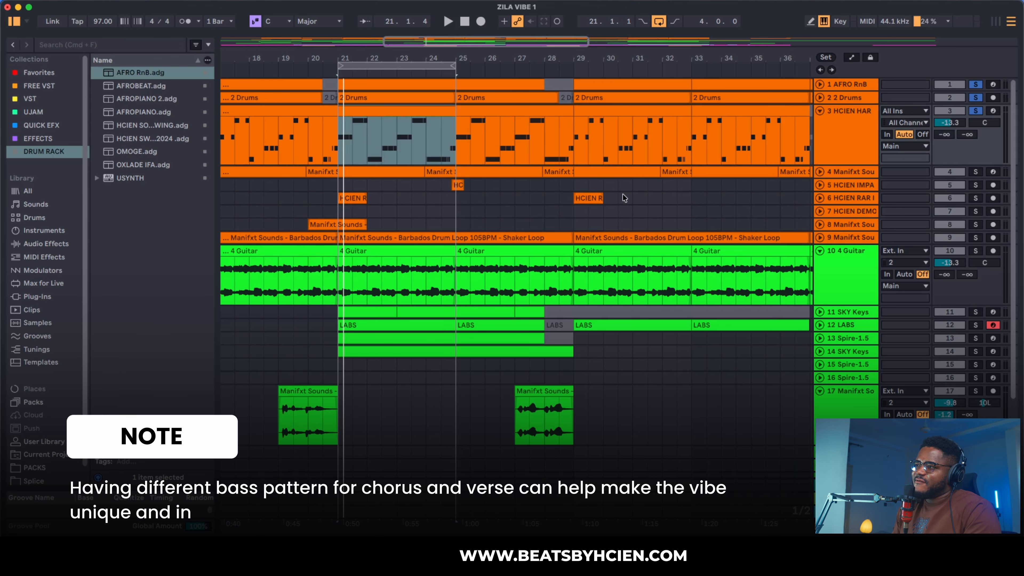
Open the HCIEN HAR bass clip at bar 29 to view its notes, and switch to the track's device chain
click(580, 137)
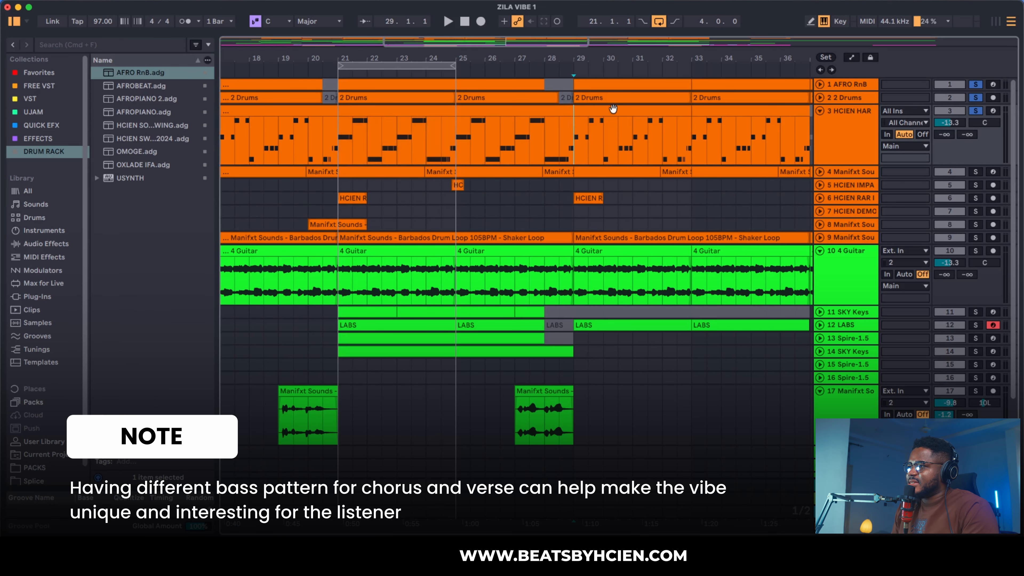
double_click(612, 107)
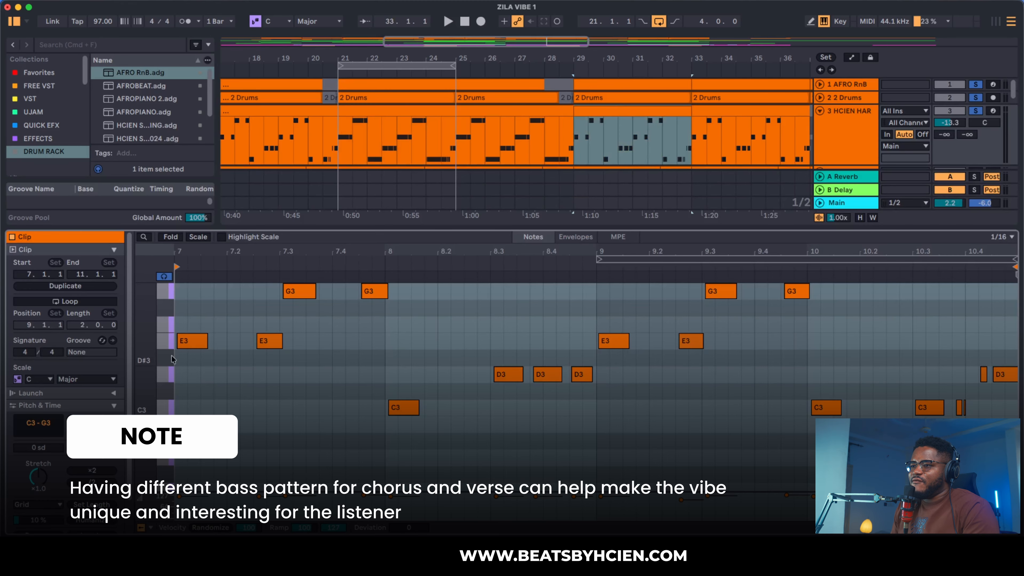
scroll(172, 359, up, 2)
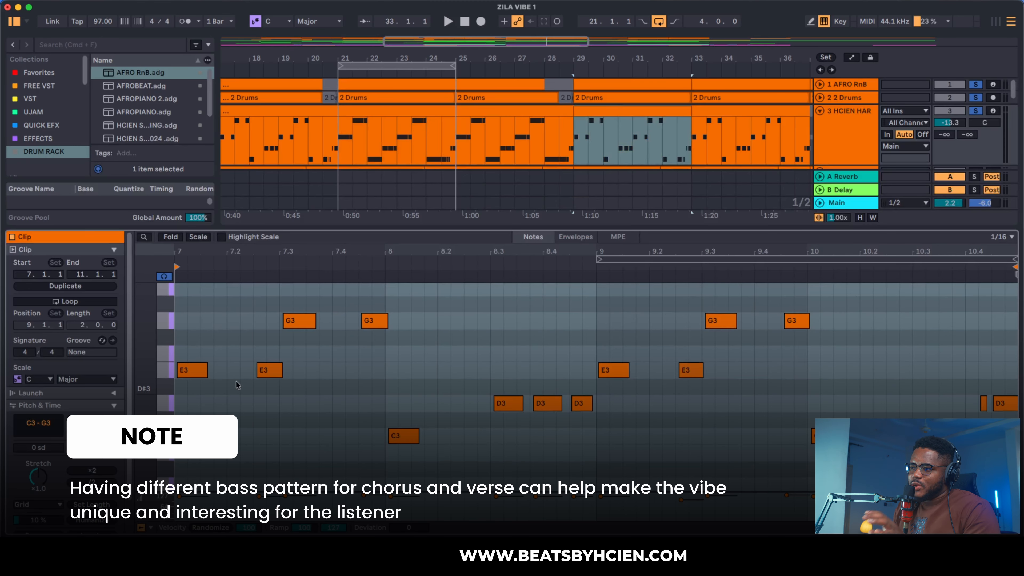
key(shift+Tab)
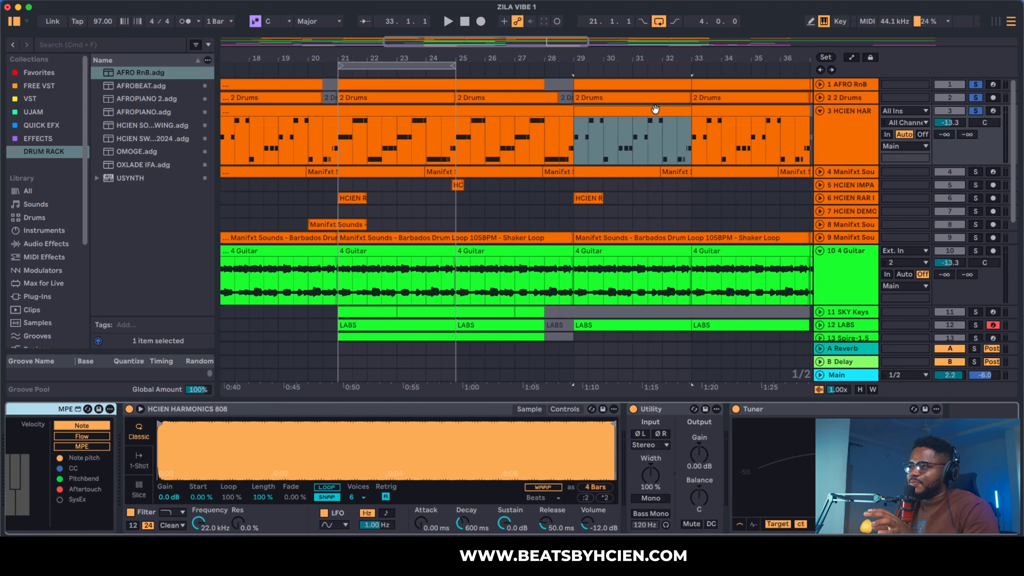
Reopen the HCIEN HAR clip at bar 29 and examine the length and spacing of its E3 notes around bar 7
double_click(646, 109)
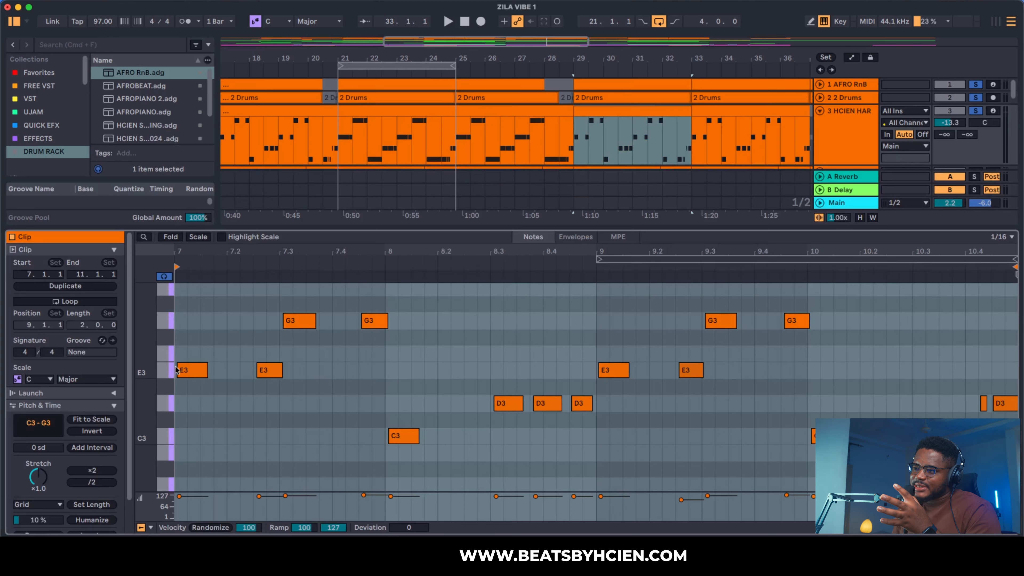
drag(202, 252, 237, 377)
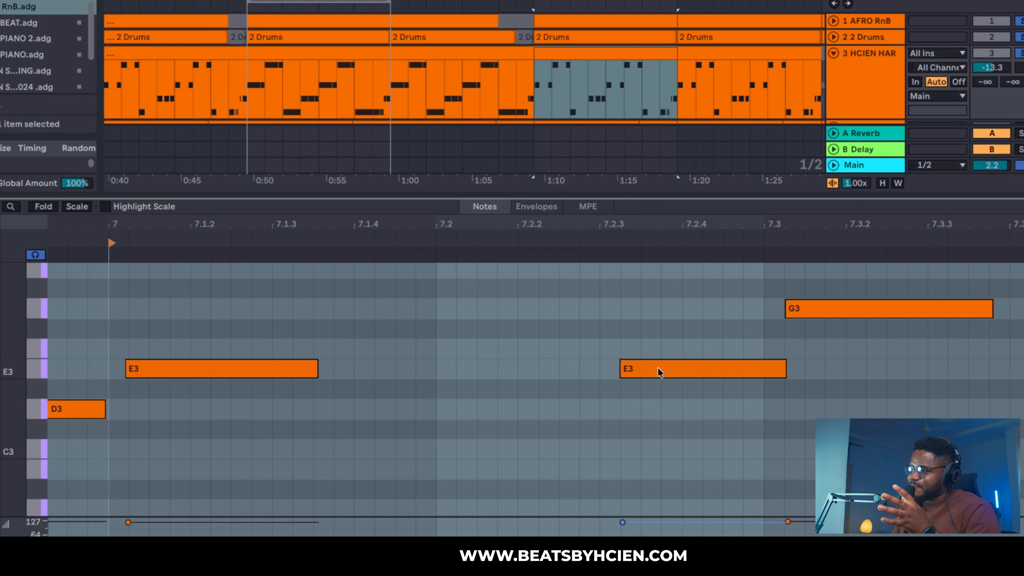
drag(643, 225, 669, 205)
scroll(507, 322, left, 2)
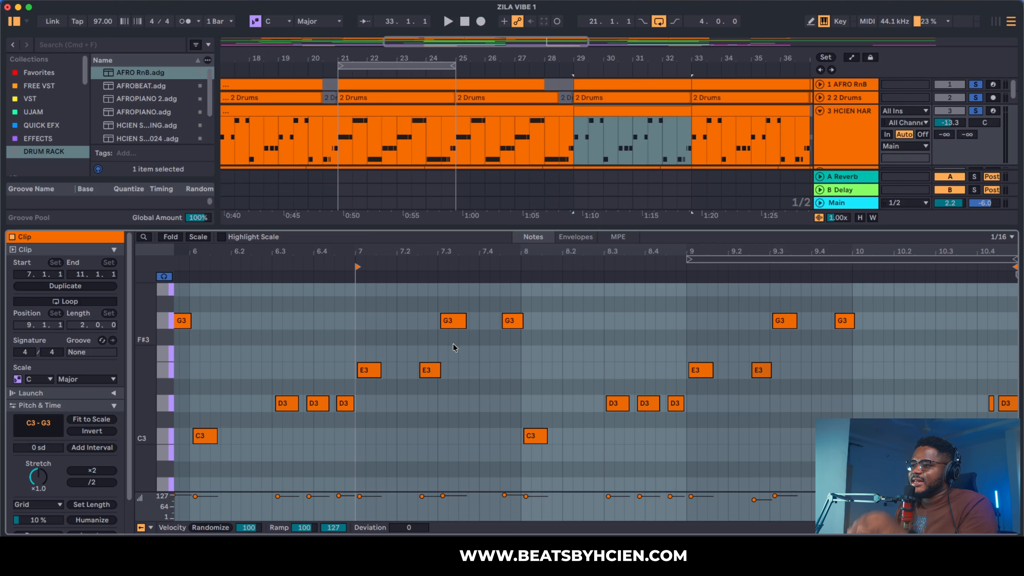
Consolidate the HCIEN HAR clip at bar 29 into its own four-bar clip and play its bass notes in the editor
scroll(596, 387, down, 5)
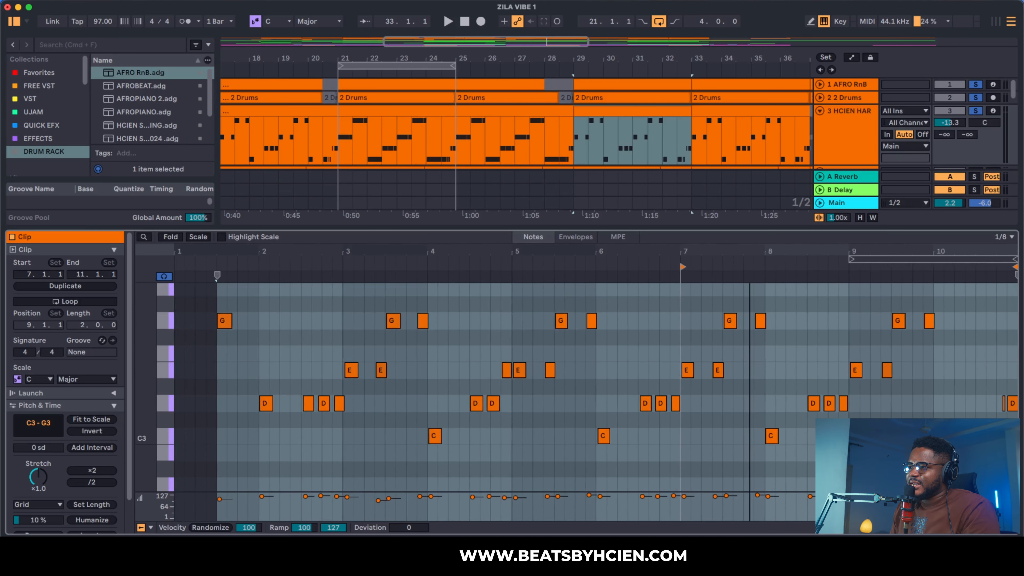
click(607, 357)
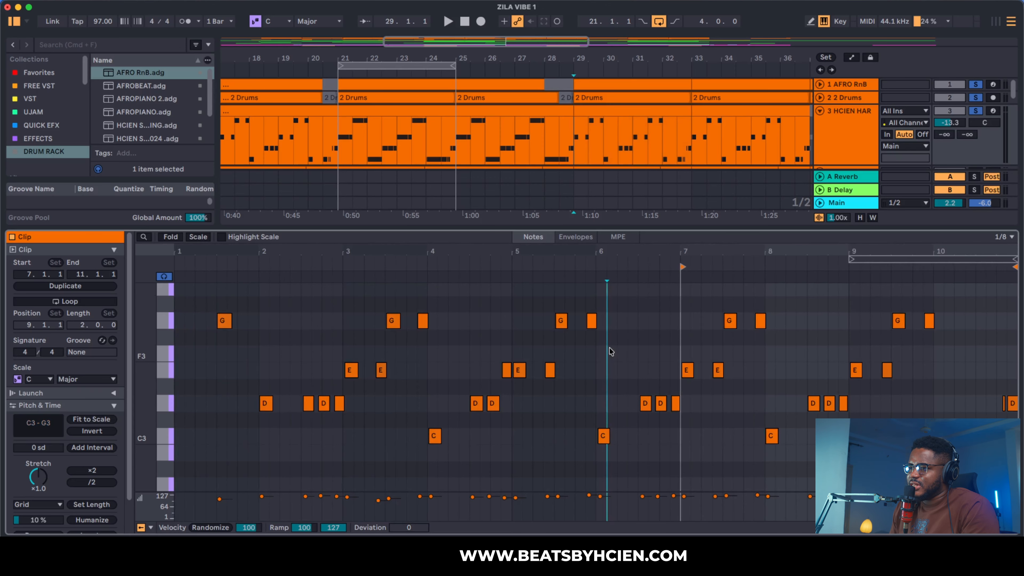
click(632, 110)
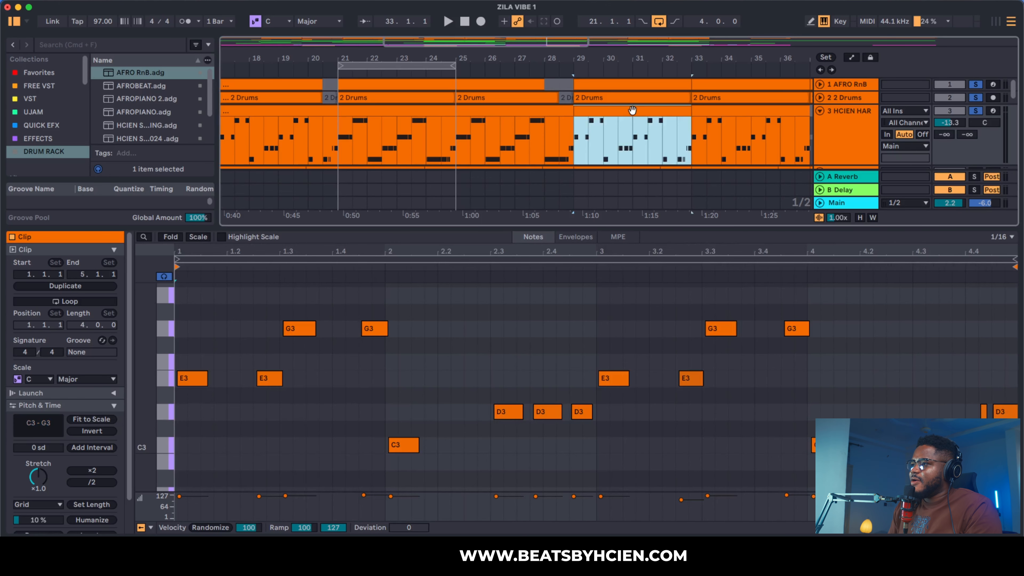
click(633, 362)
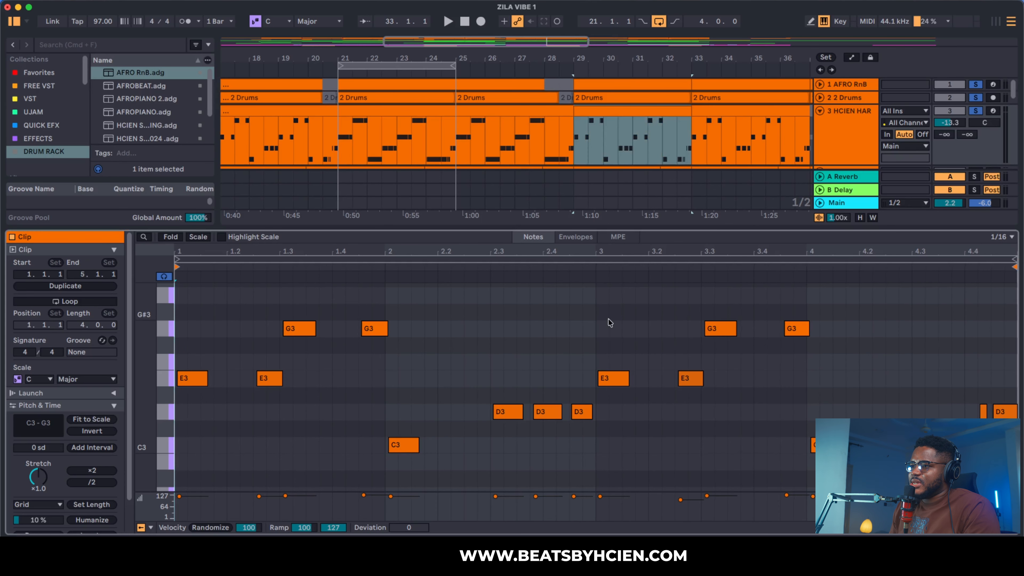
key(space)
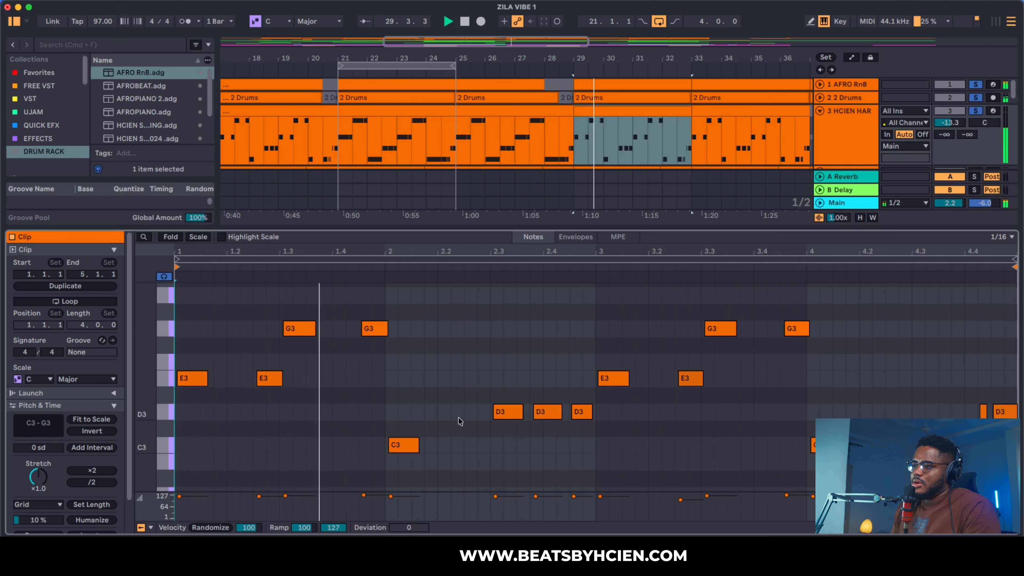
Open the track 4 Manifxt Sou clip at bar 21, play its notes in the editor, and close the editor
scroll(156, 388, down, 1)
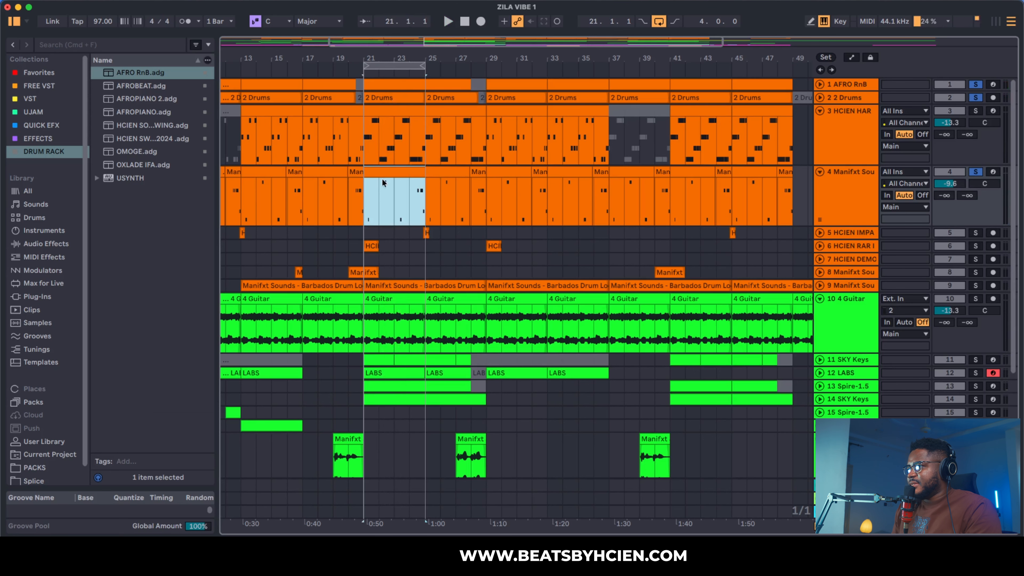
double_click(383, 183)
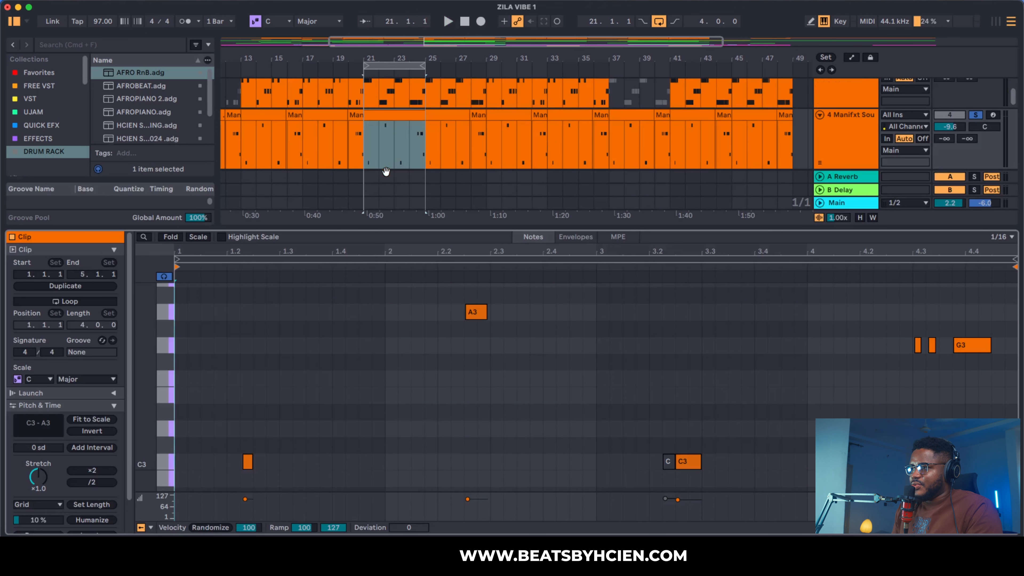
drag(152, 342, 142, 343)
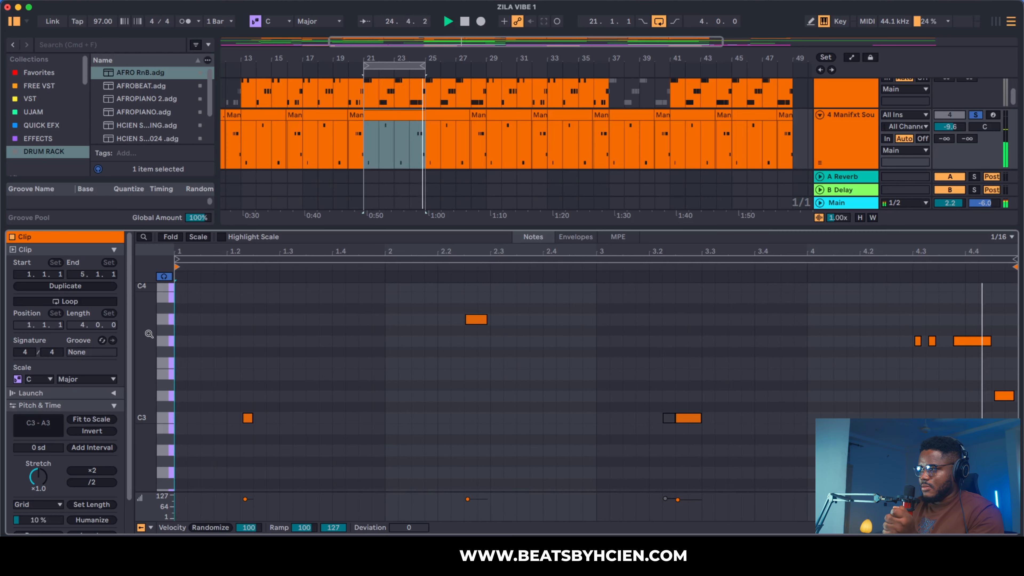
key(space)
key(super+alt+l)
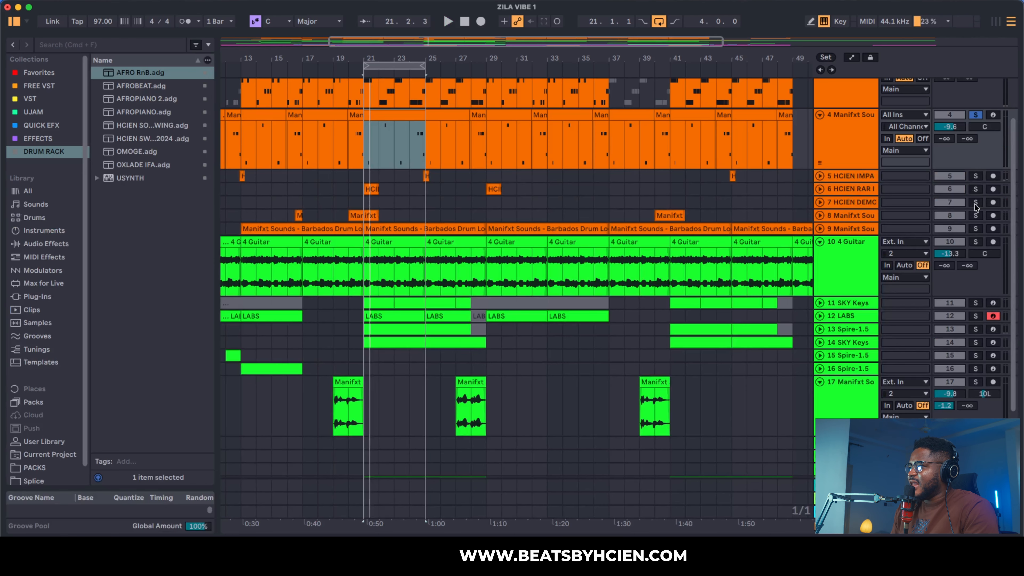
Add tracks 5 through 8 to the solo, play the looped section, and set the loop to eight bars from bar 9
drag(976, 176, 969, 220)
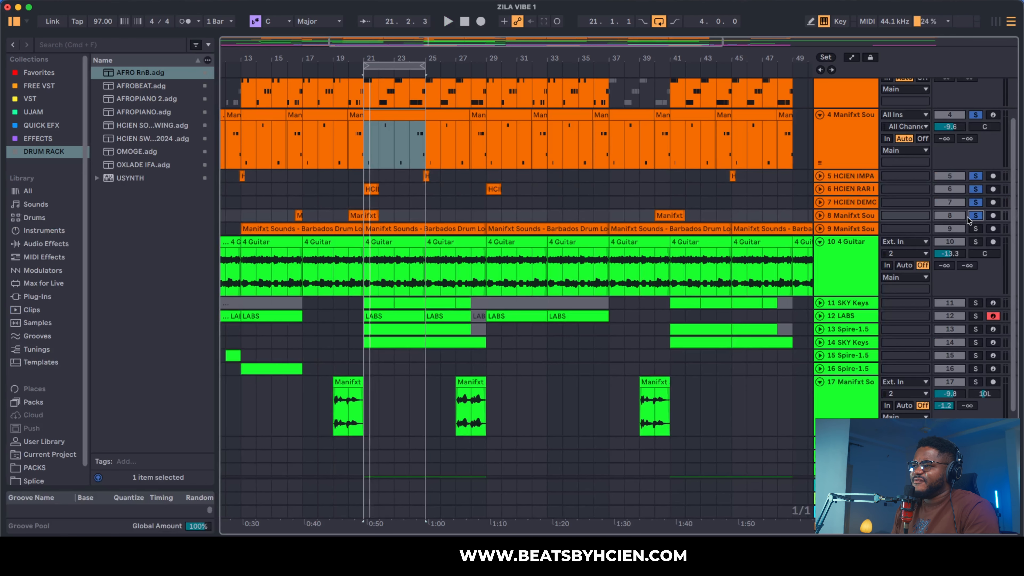
key(space)
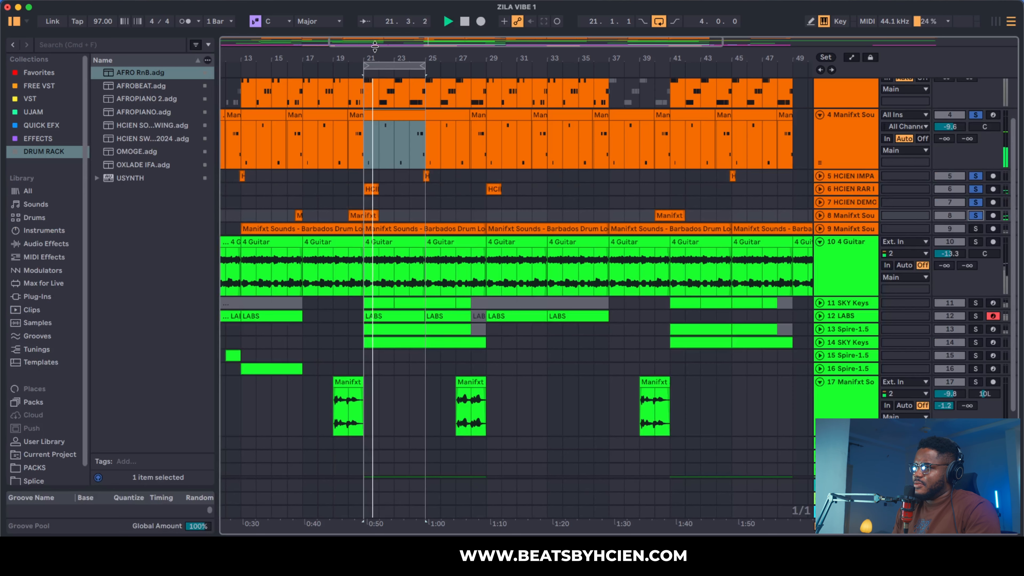
key(minus)
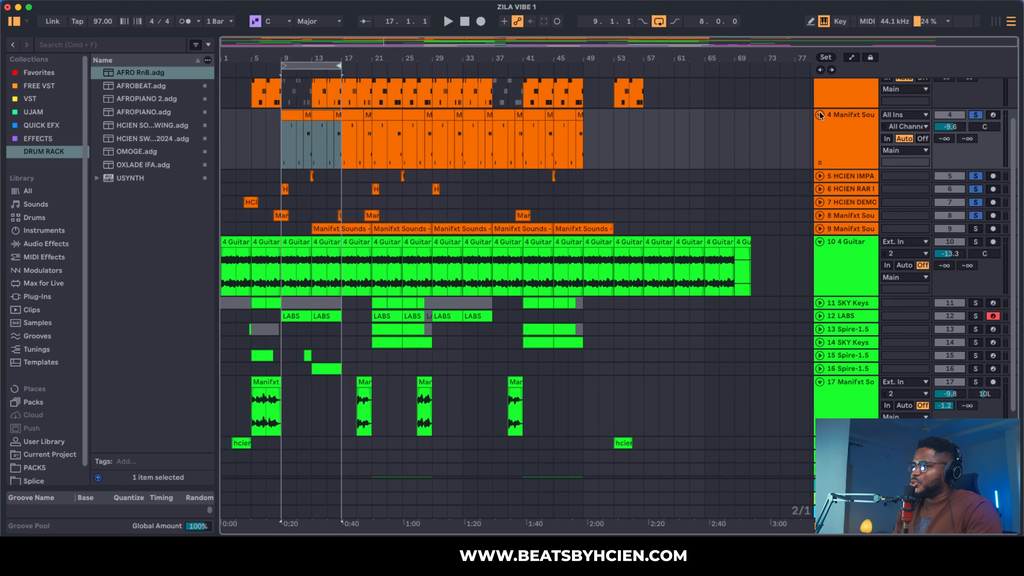
Fold the 4 Manifxt Sou, 10 4 Guitar and 17 Manifxt So tracks
click(820, 116)
click(819, 195)
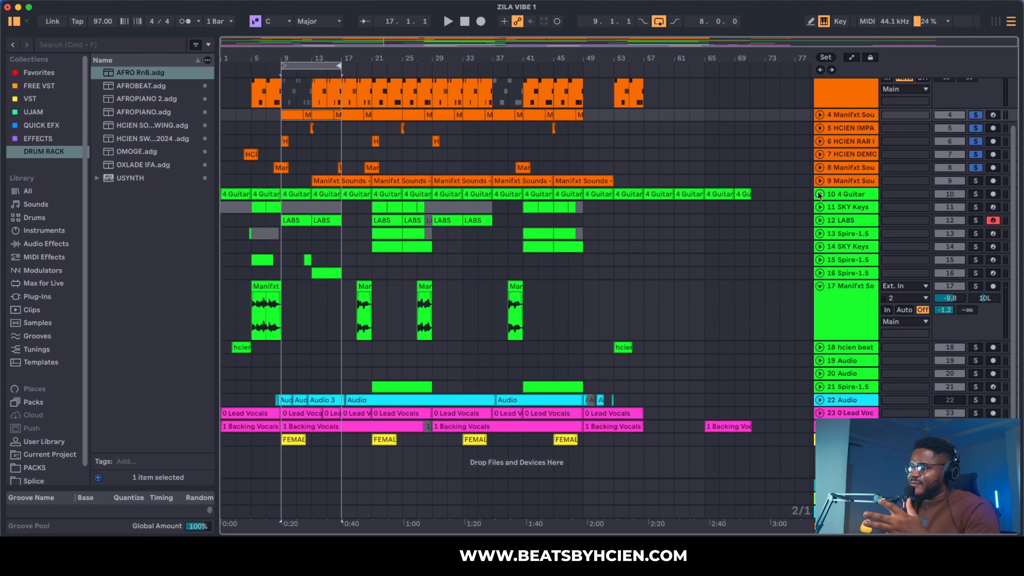
click(820, 286)
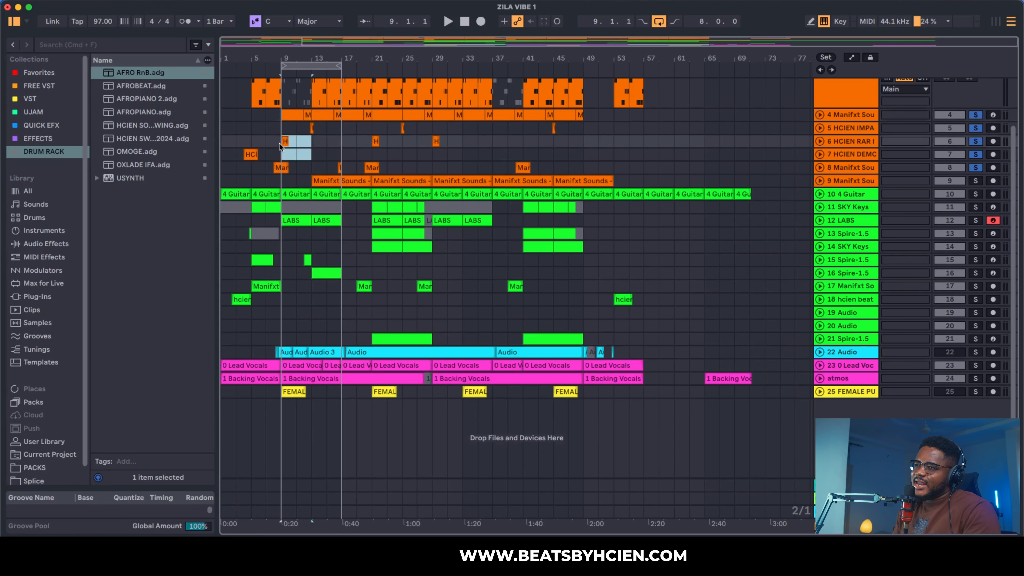
Set a four-bar loop from bar 1 and play the intro with the 4 Guitar track added to the solo
drag(249, 139, 204, 119)
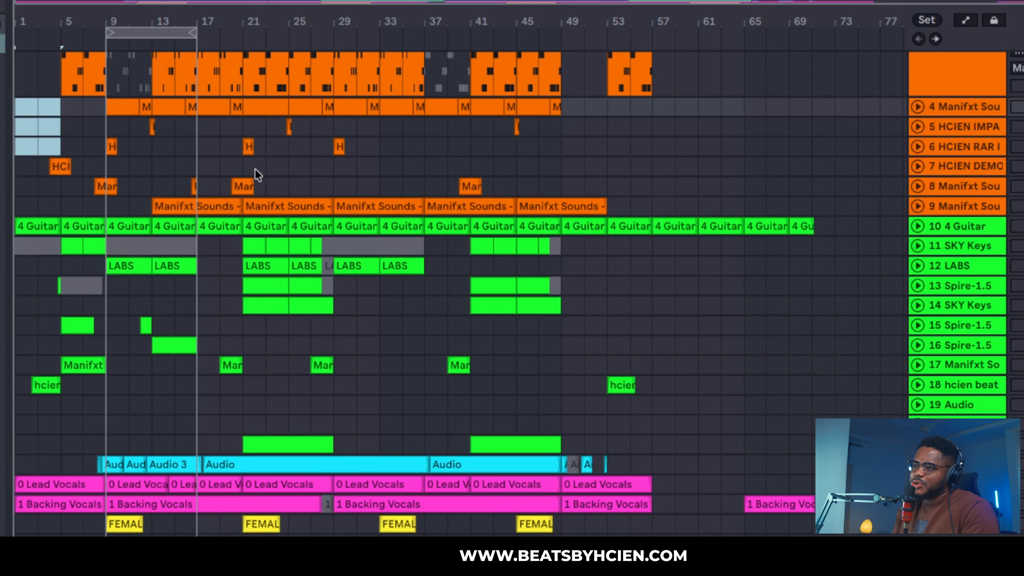
drag(152, 34, 61, 34)
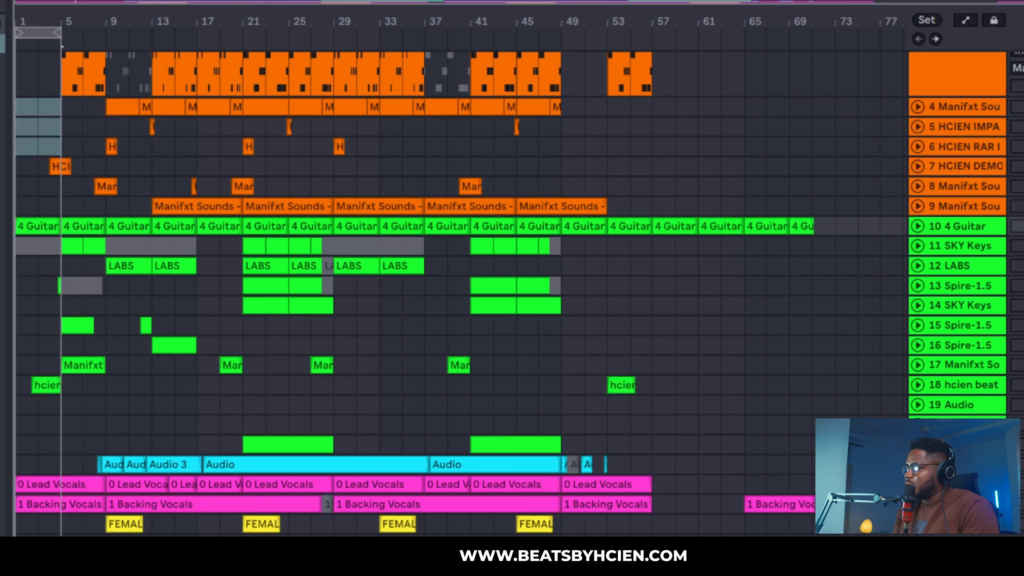
key(space)
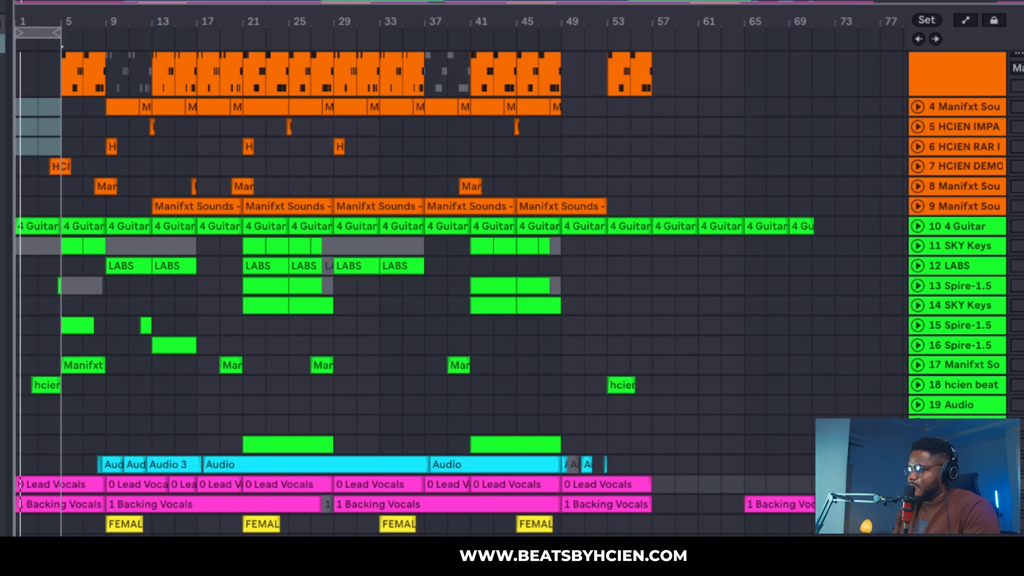
scroll(254, 333, up, 3)
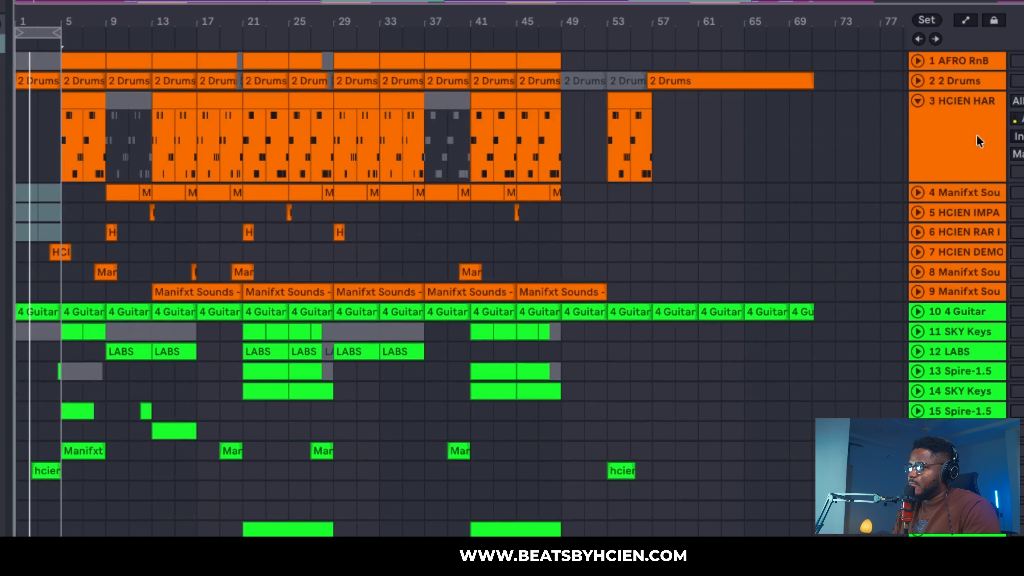
click(918, 81)
click(918, 80)
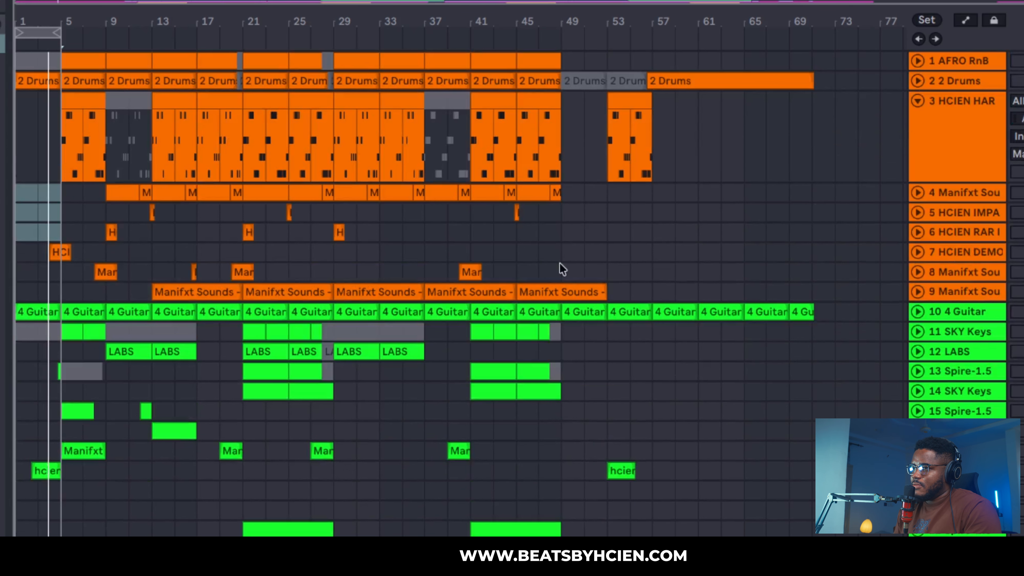
scroll(821, 375, down, 1)
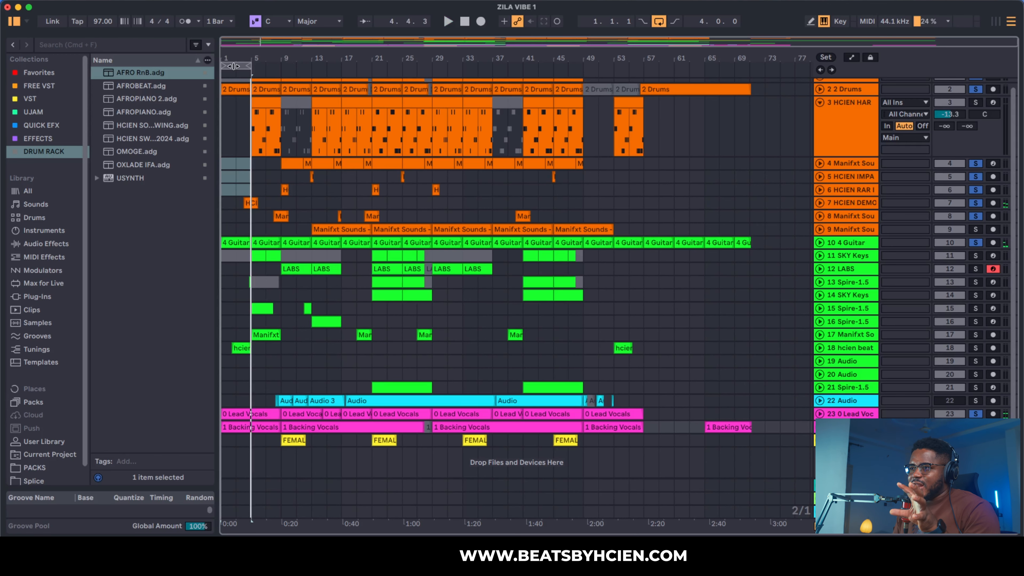
Move the four-bar loop to bar 5, and solo, unfold and play the track 17 Manifxt So audio
drag(234, 66, 275, 67)
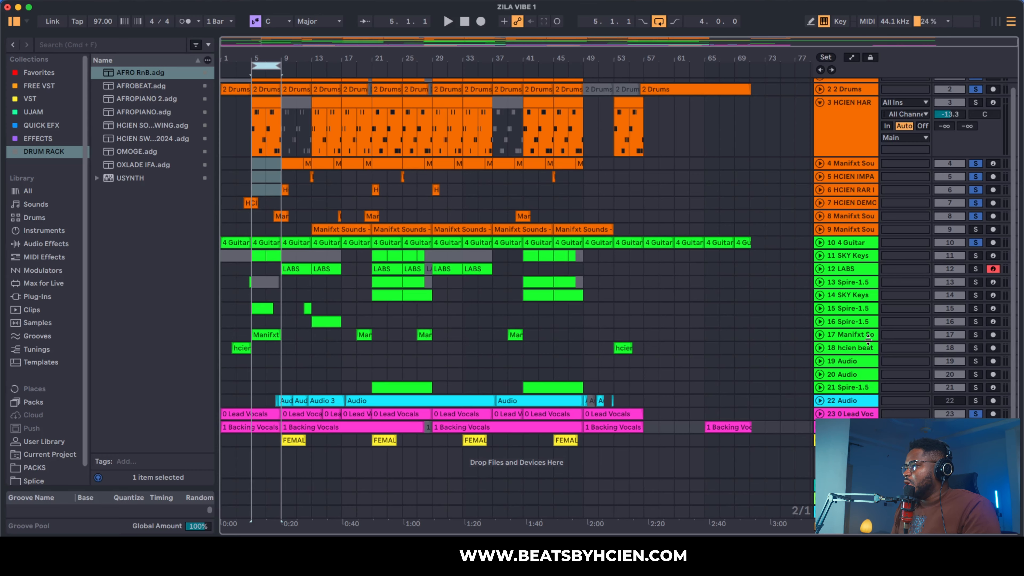
click(865, 338)
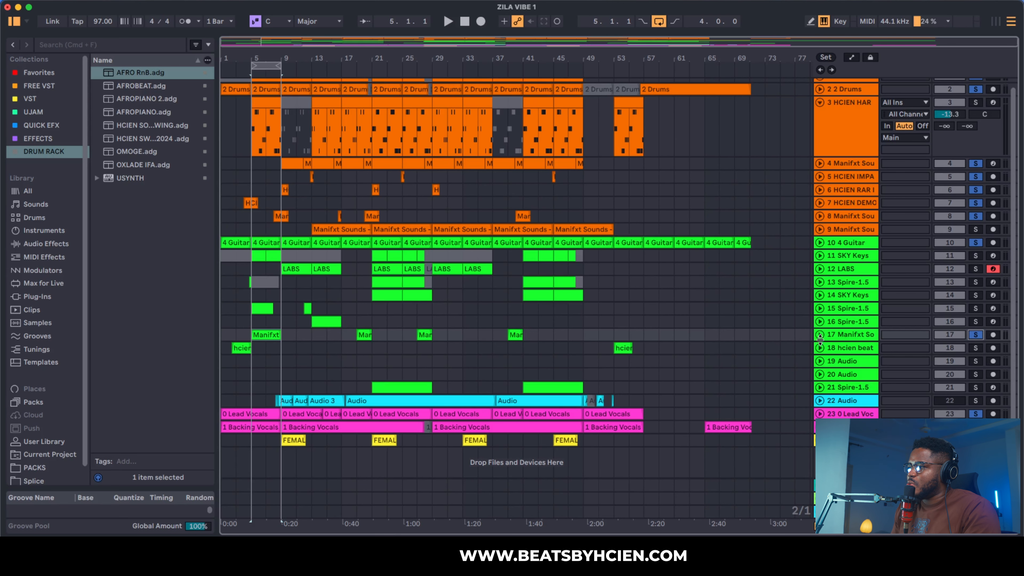
click(820, 335)
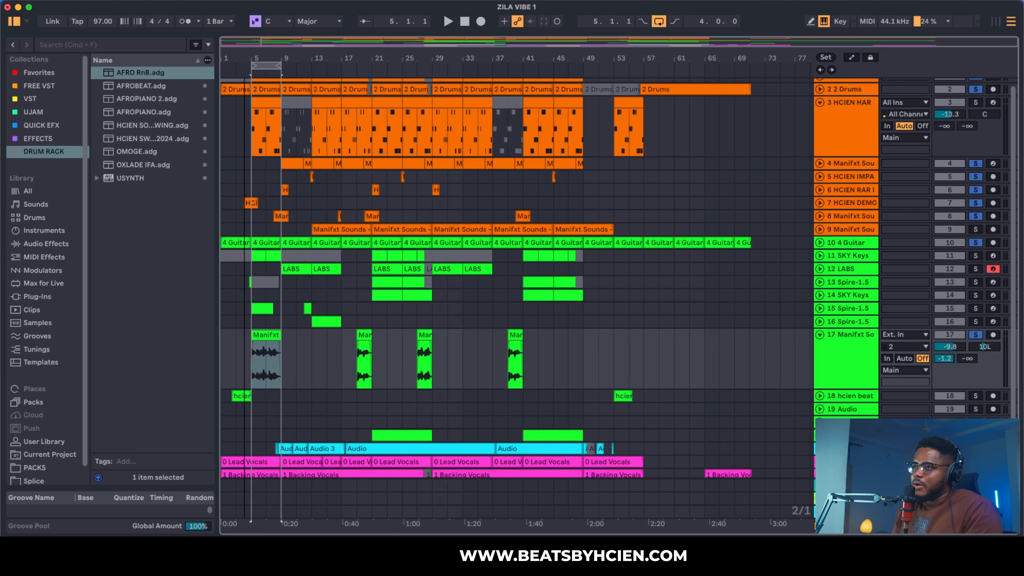
drag(242, 51, 250, 53)
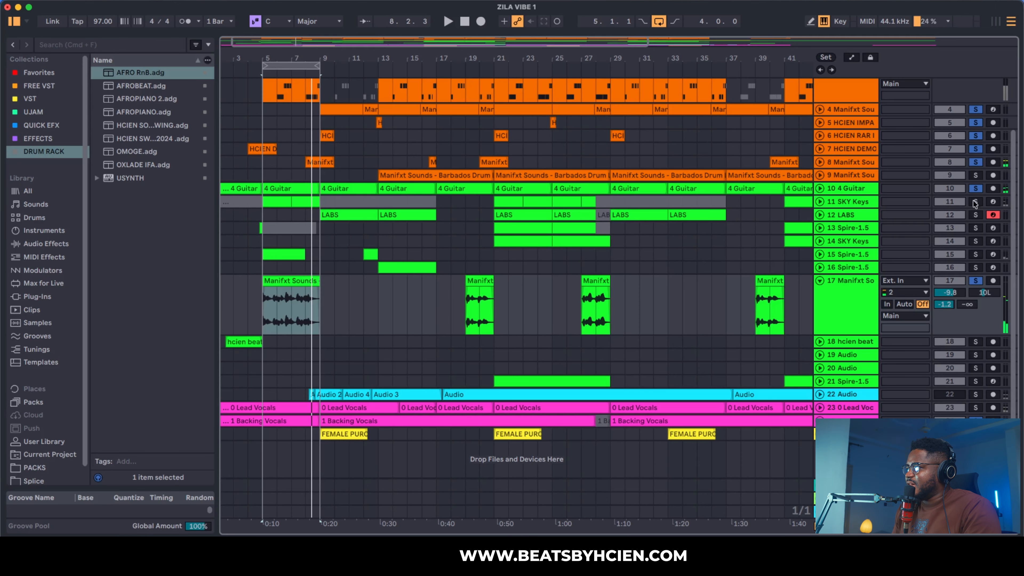
Add the 11 SKY Keys track to the solo, unfold it, and briefly open its SKY Keys instrument from the device chain
click(974, 202)
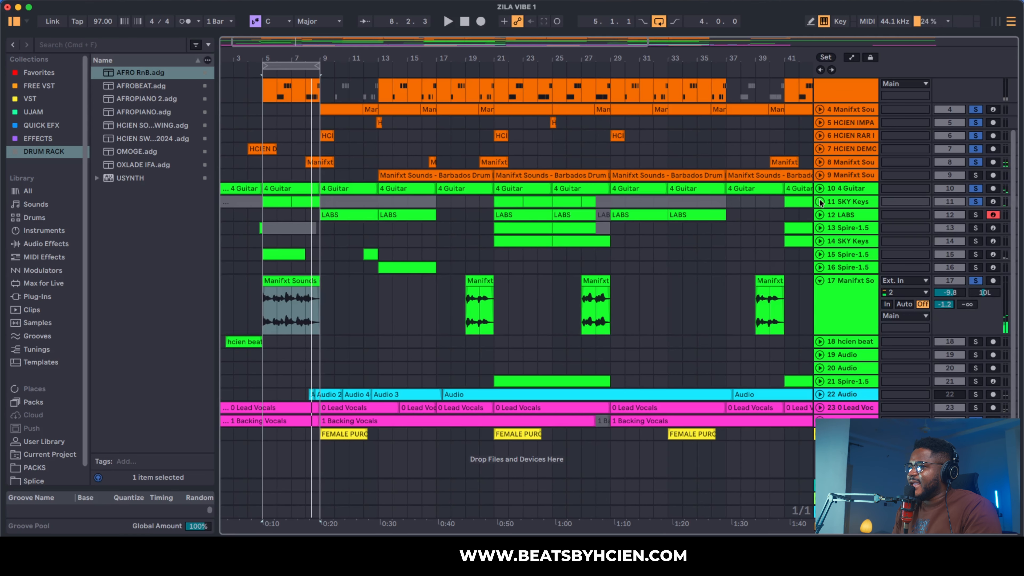
click(820, 201)
double_click(857, 227)
click(262, 409)
click(73, 57)
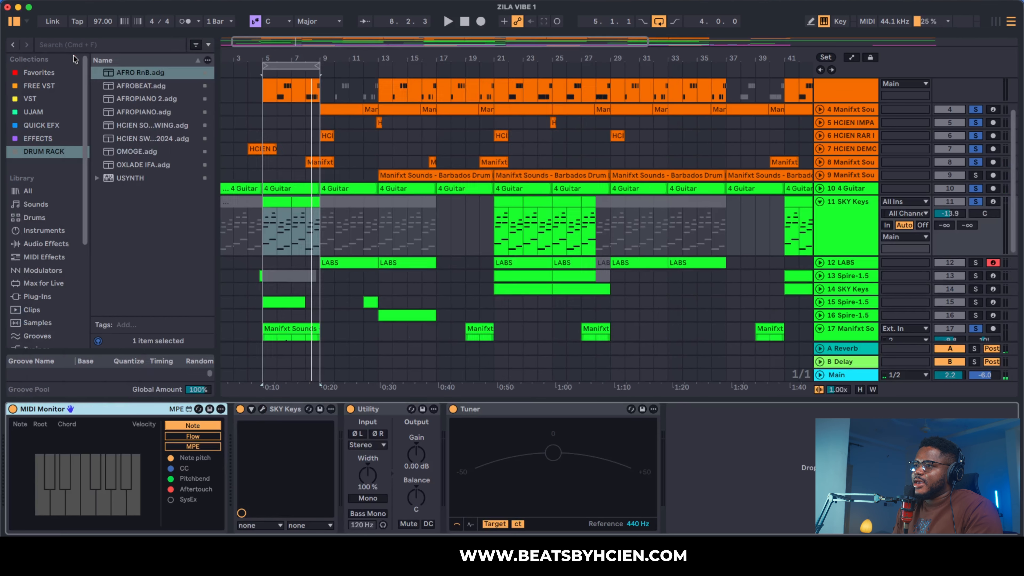
Play the SKY Keys clip at bar 5 alone in the editor, set the track volume to -11.6, and close the editor
click(274, 201)
double_click(274, 201)
key(space)
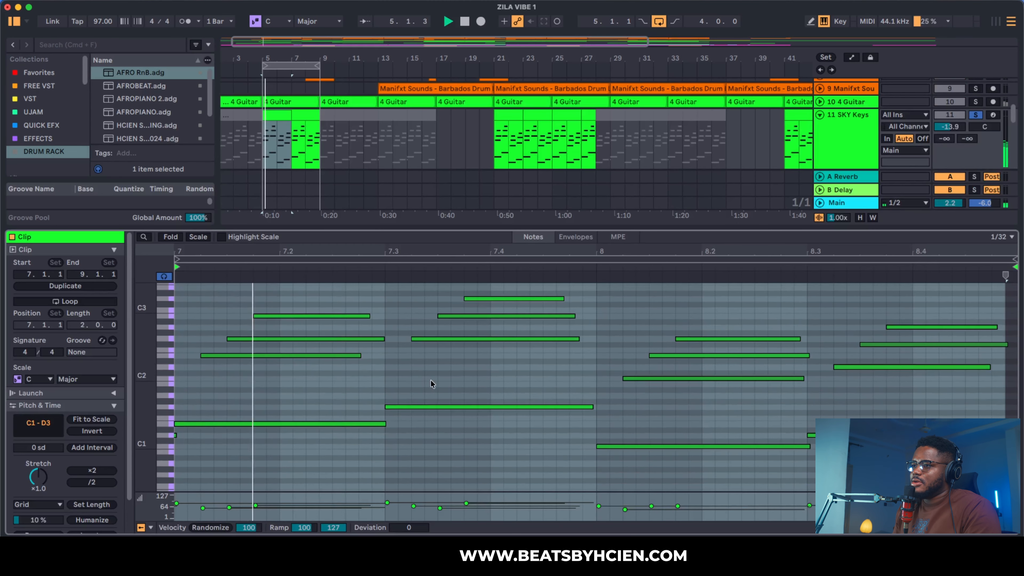
drag(952, 132, 952, 121)
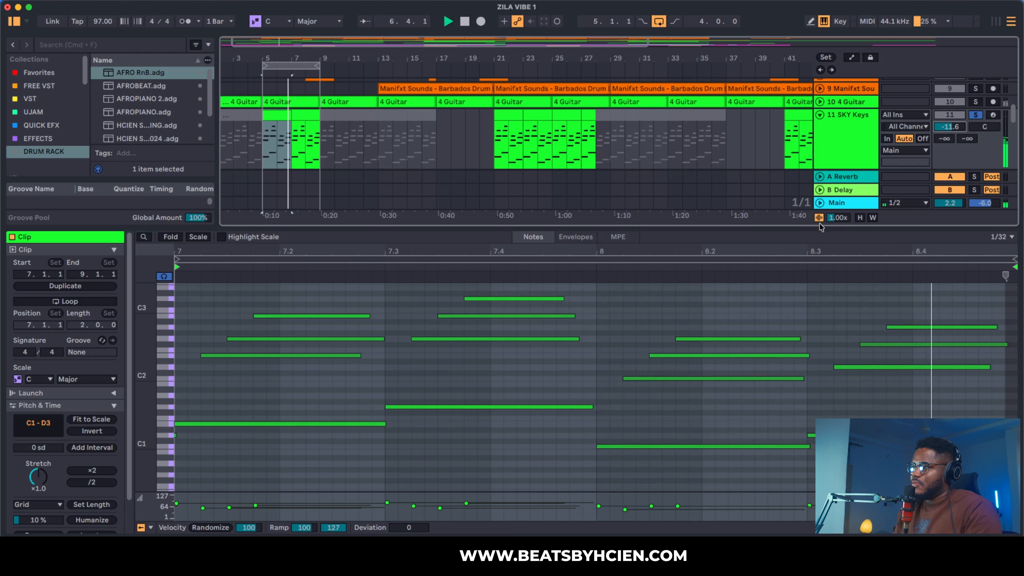
key(super+alt+l)
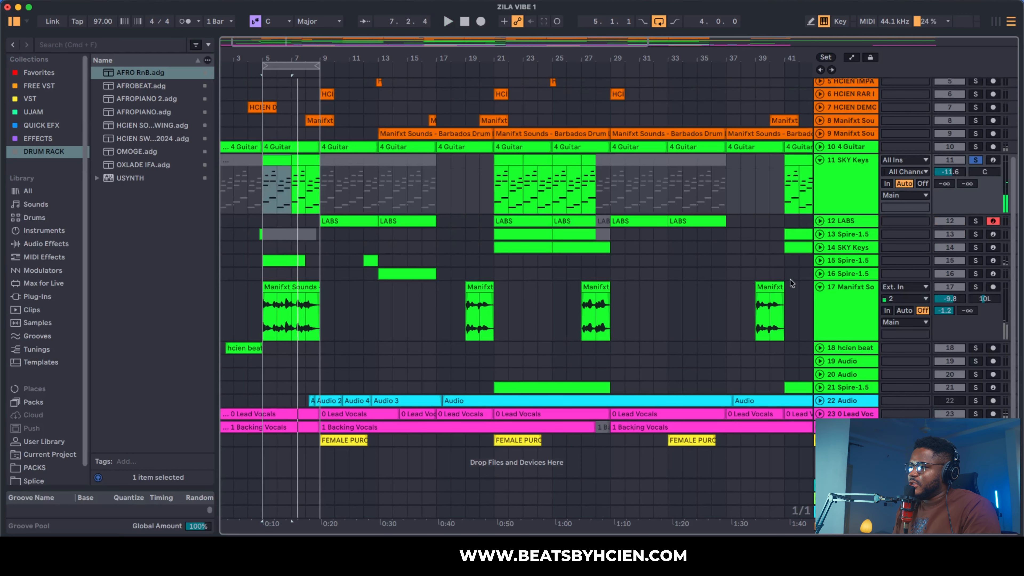
Play the drum and bass tracks soloed together with SKY Keys and track 17 Manifxt So, setting track 17's volume to -16.0
scroll(965, 274, up, 3)
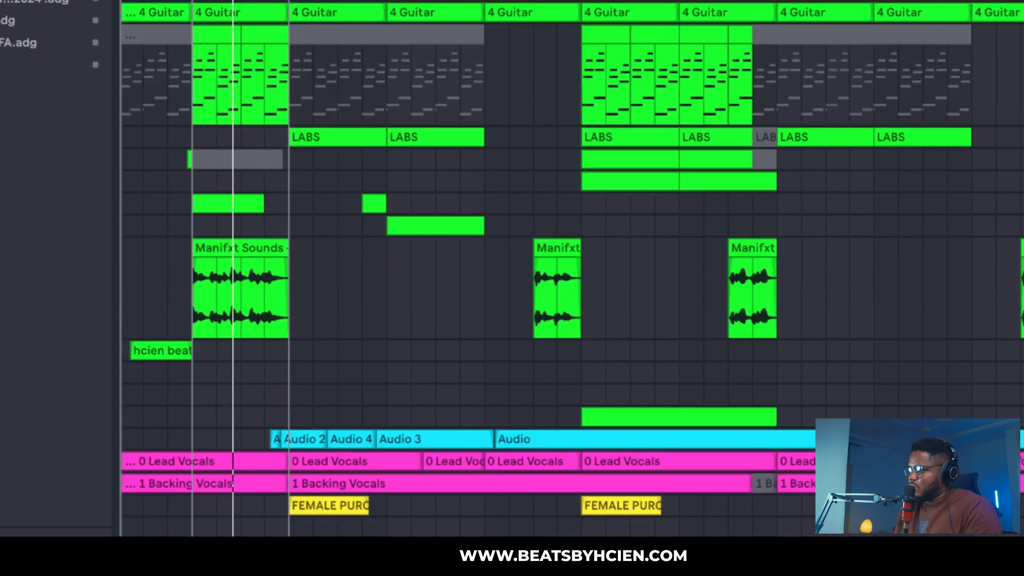
scroll(572, 269, down, 1)
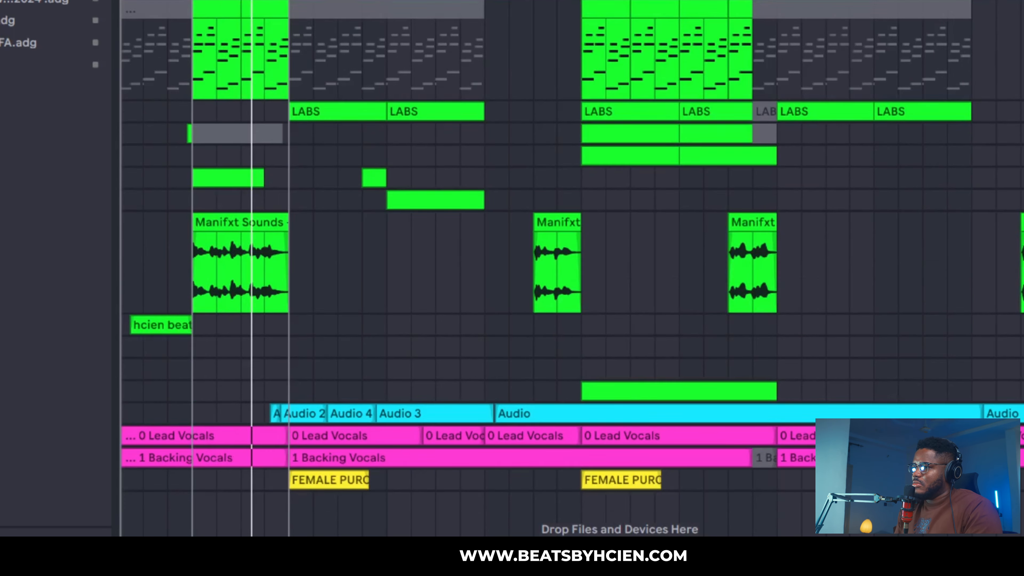
scroll(784, 374, up, 6)
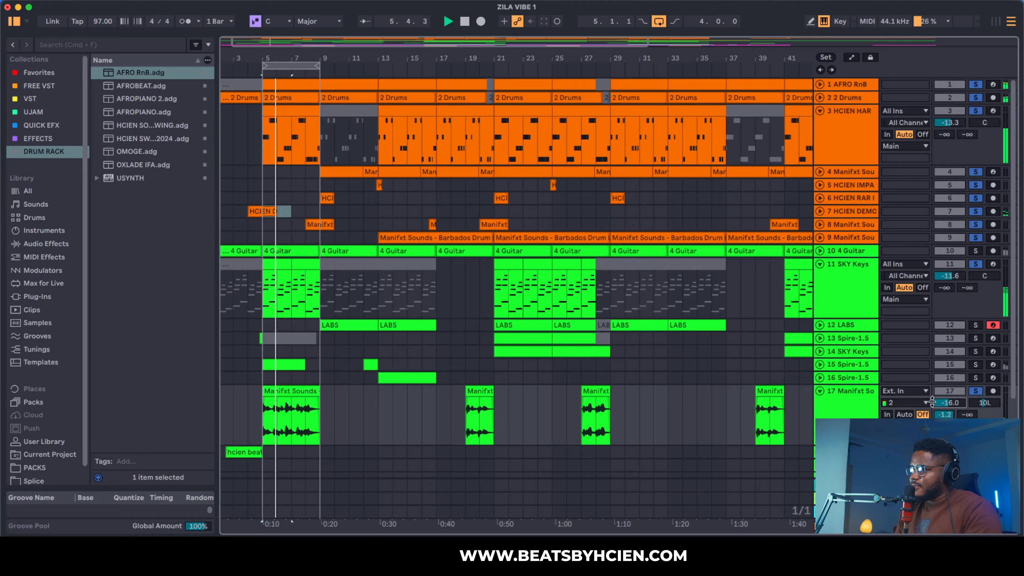
Fold the 17 Manifxt So and 11 SKY Keys tracks, and unfold the 15 Spire-1.5 track
click(820, 391)
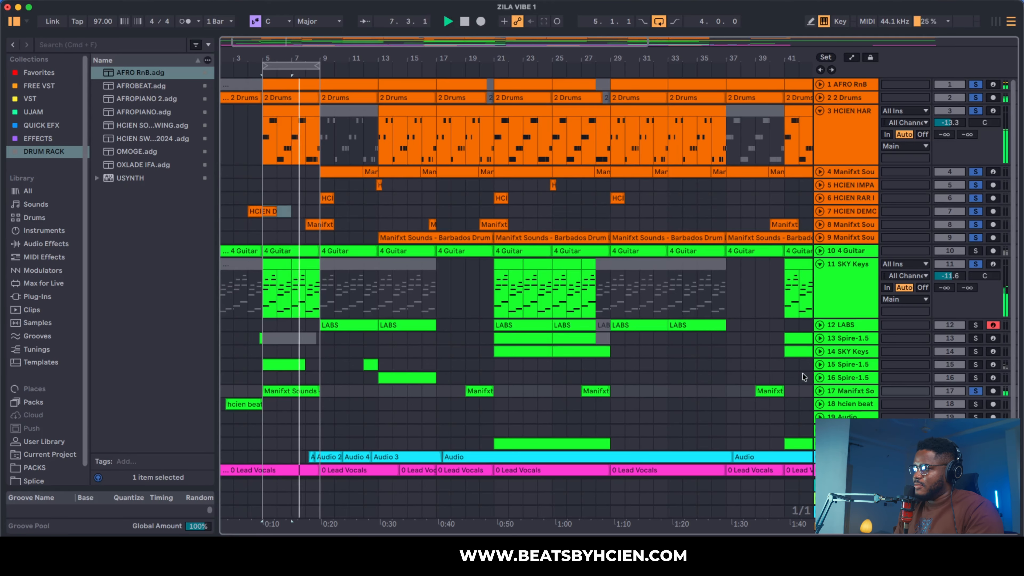
click(820, 264)
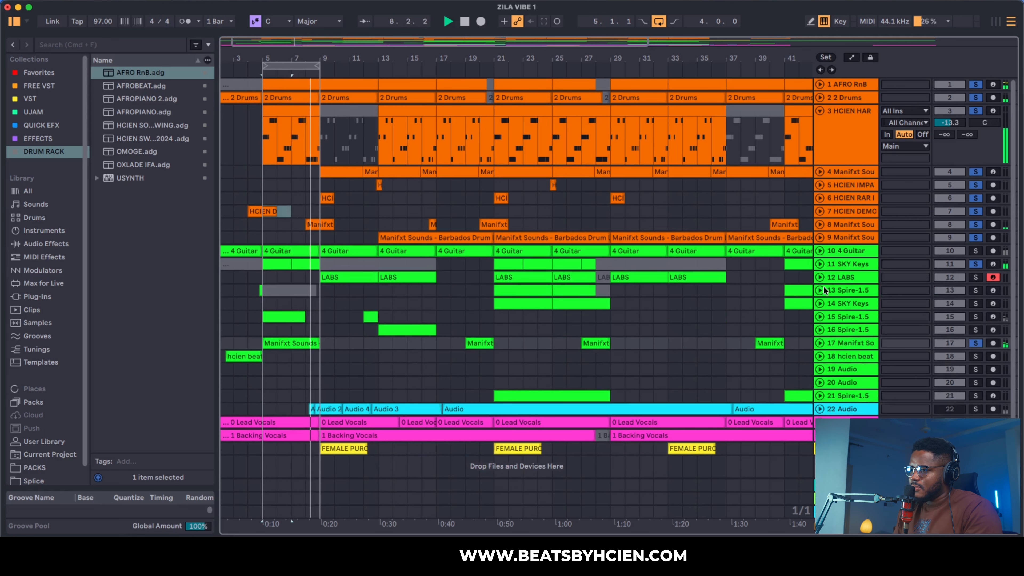
click(820, 317)
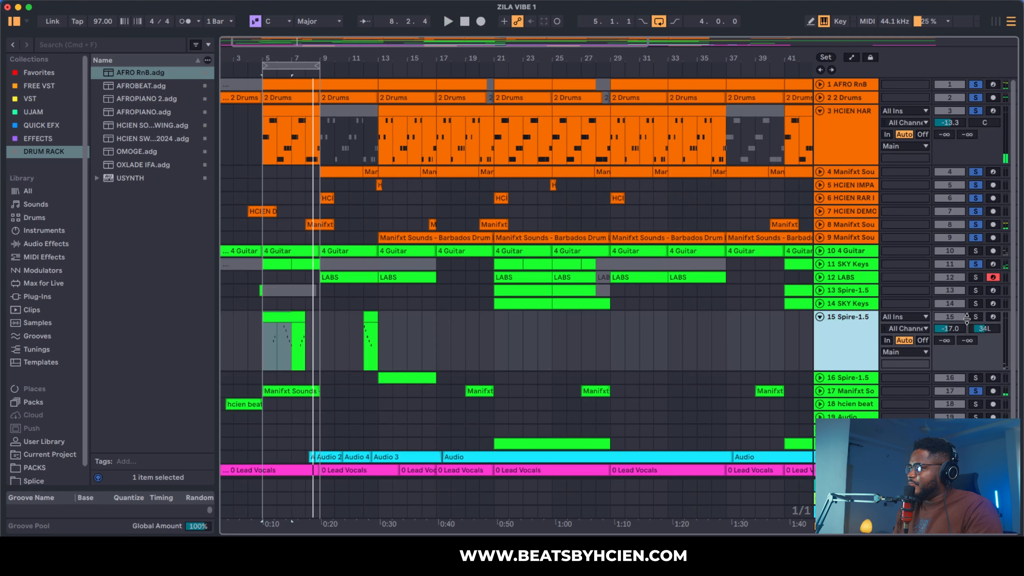
Add the 15 Spire-1.5 track to the solo and play the loop from bar 5, setting its volume to -15.4
click(971, 318)
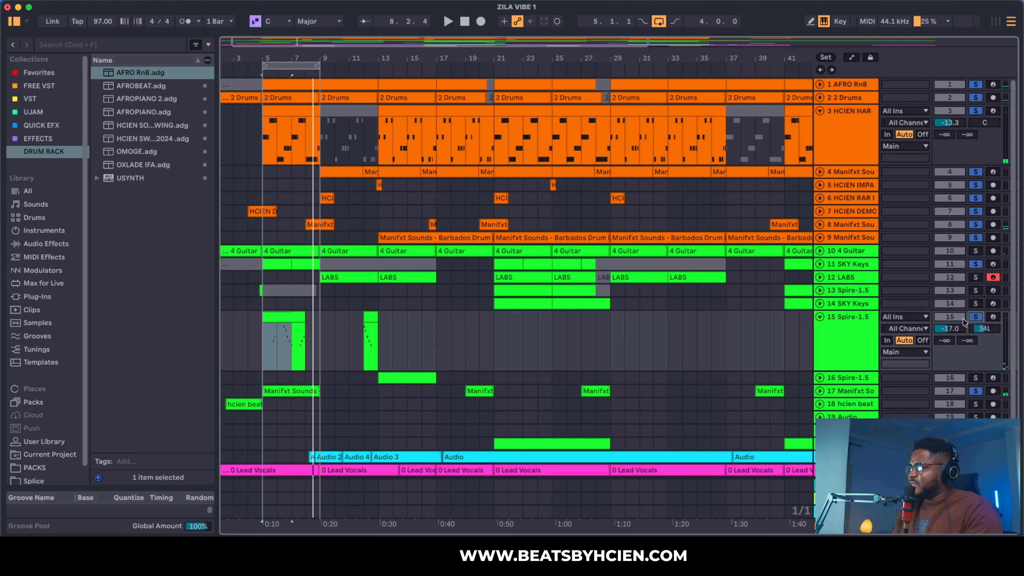
click(254, 333)
key(space)
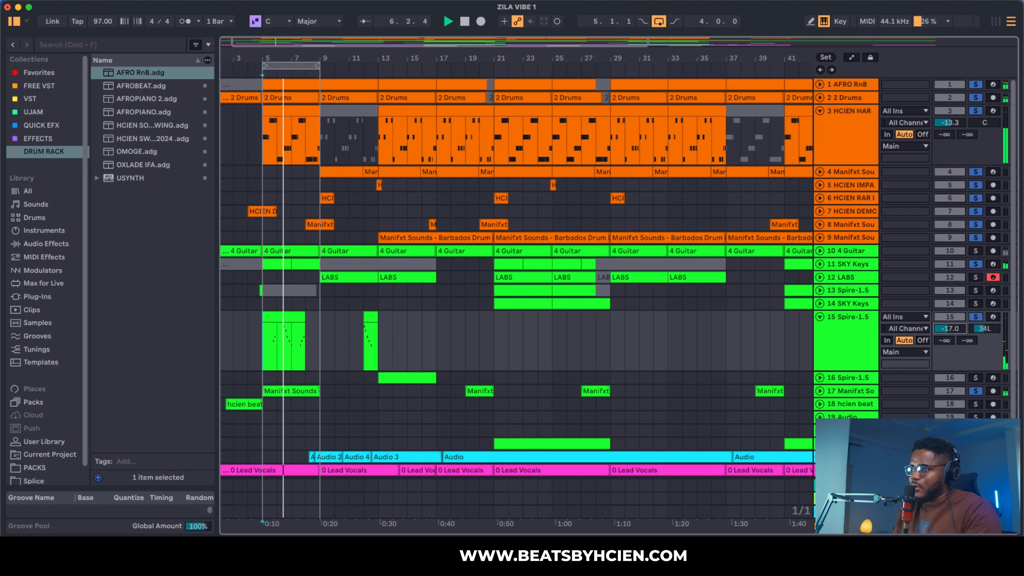
Open the Spire instrument from track 15's device chain to view its preset, and close it and the device view
double_click(840, 344)
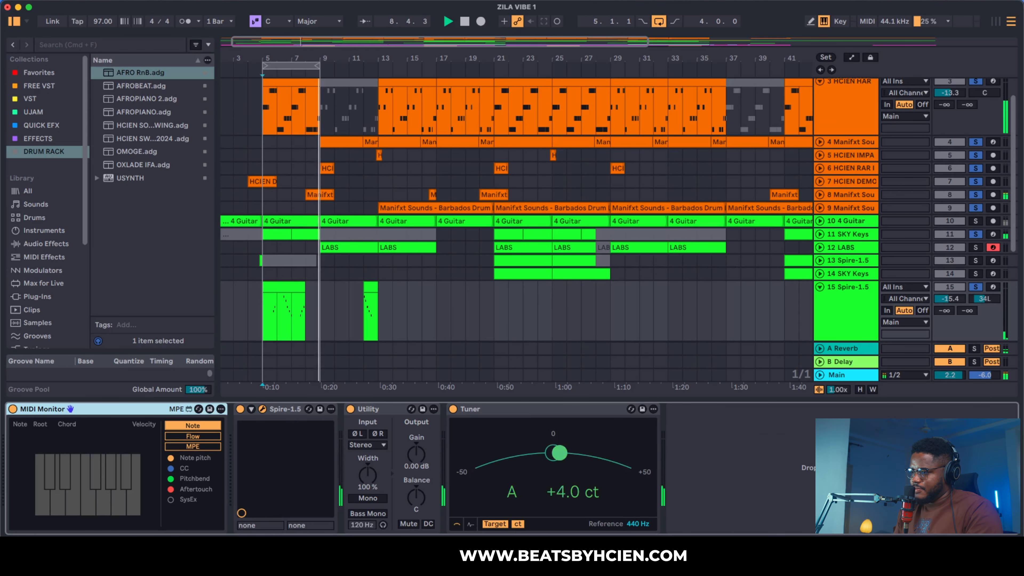
click(262, 409)
drag(329, 40, 389, 103)
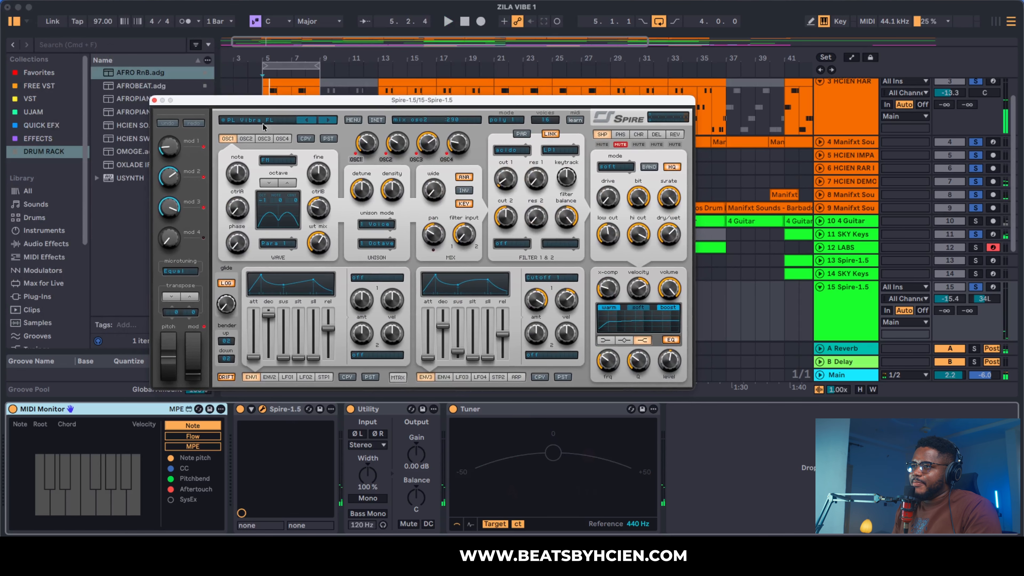
click(155, 101)
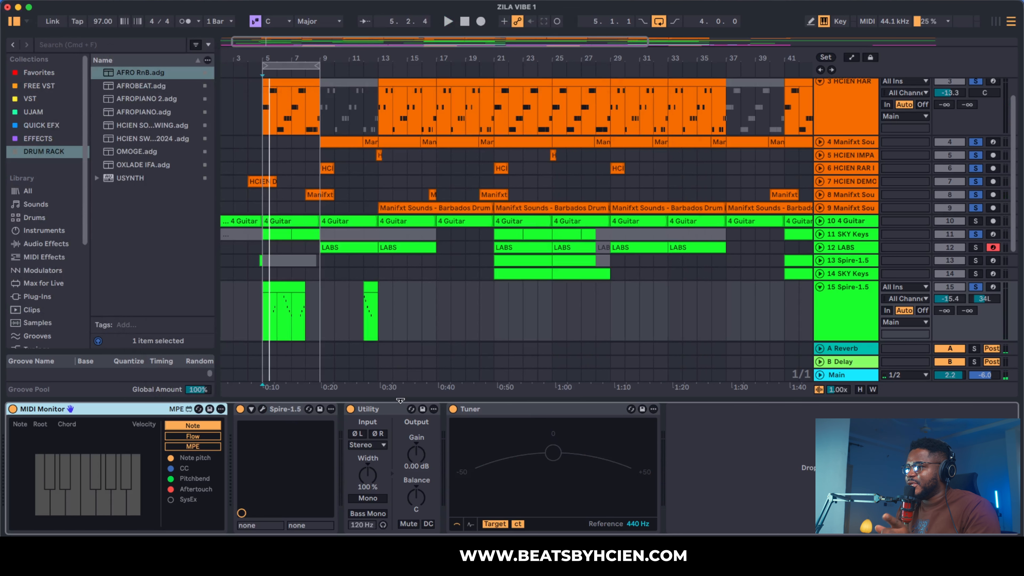
key(super+alt+l)
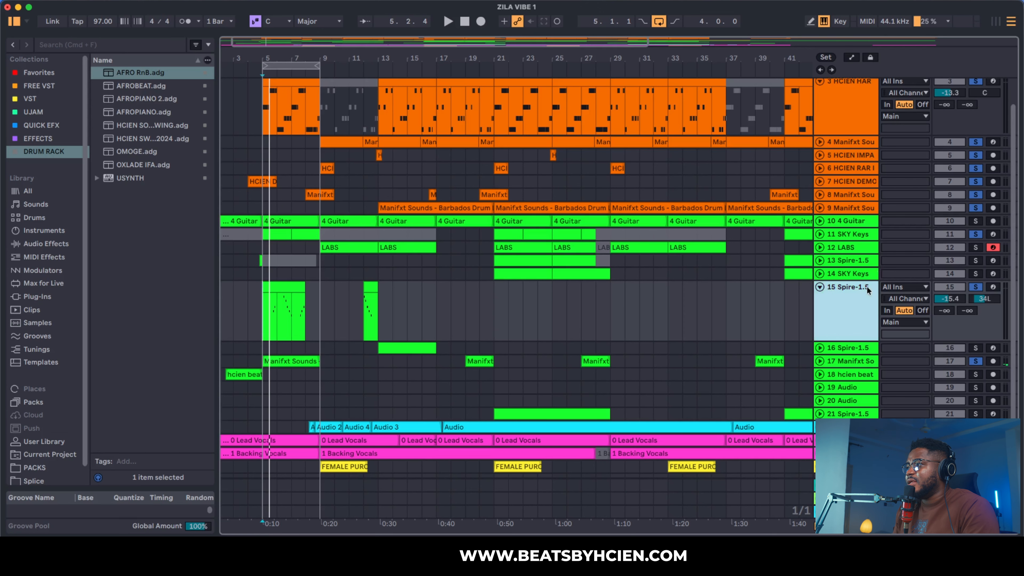
Move the four-bar loop to start at bar 9 and fold the 3 HCIEN HAR track
scroll(833, 291, down, 2)
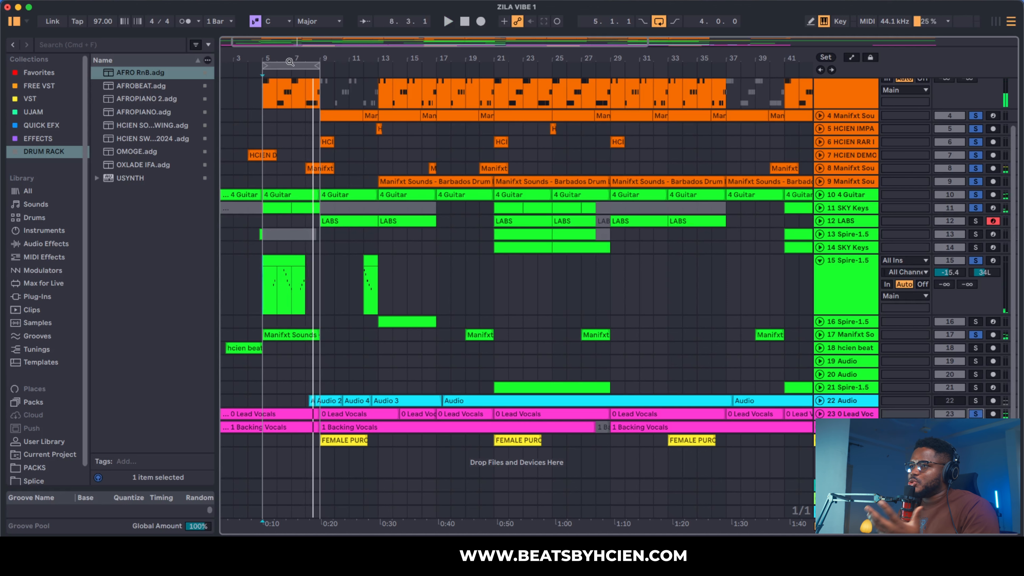
drag(290, 61, 348, 62)
scroll(579, 157, up, 2)
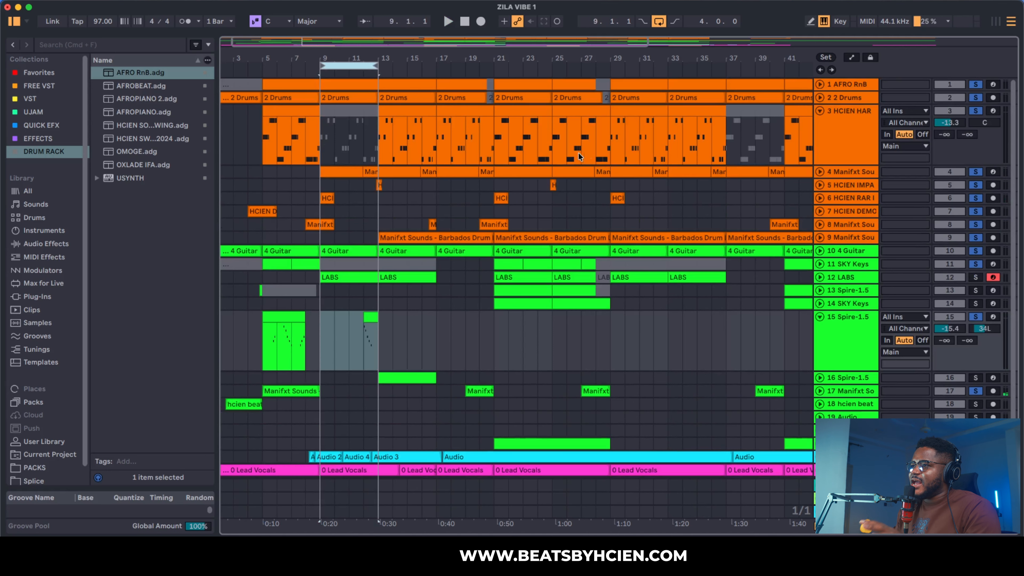
click(820, 111)
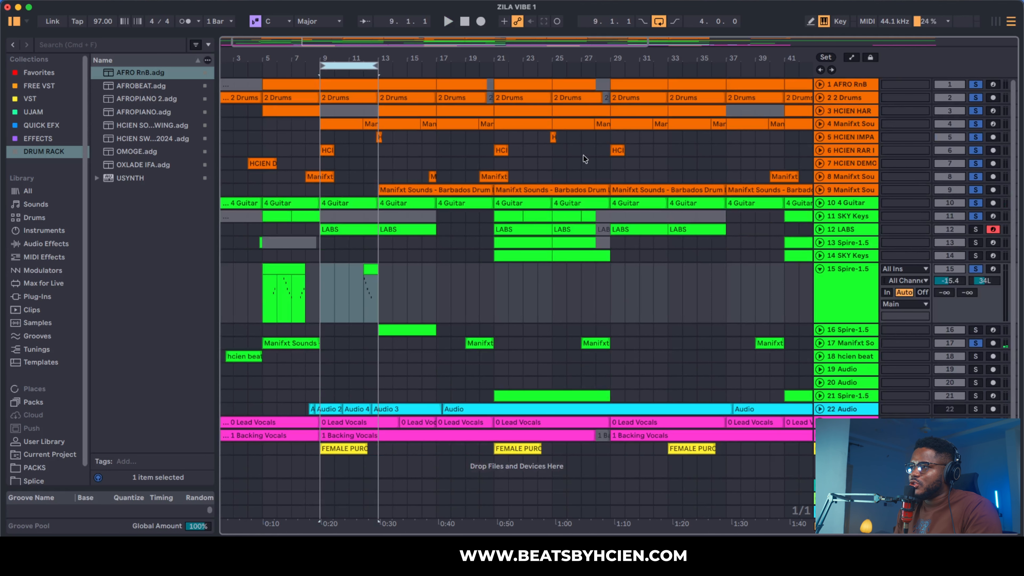
Highlight bars 9 to 21 on the 15 Spire-1.5 track, and play the soloed tracks from bar 9
click(315, 276)
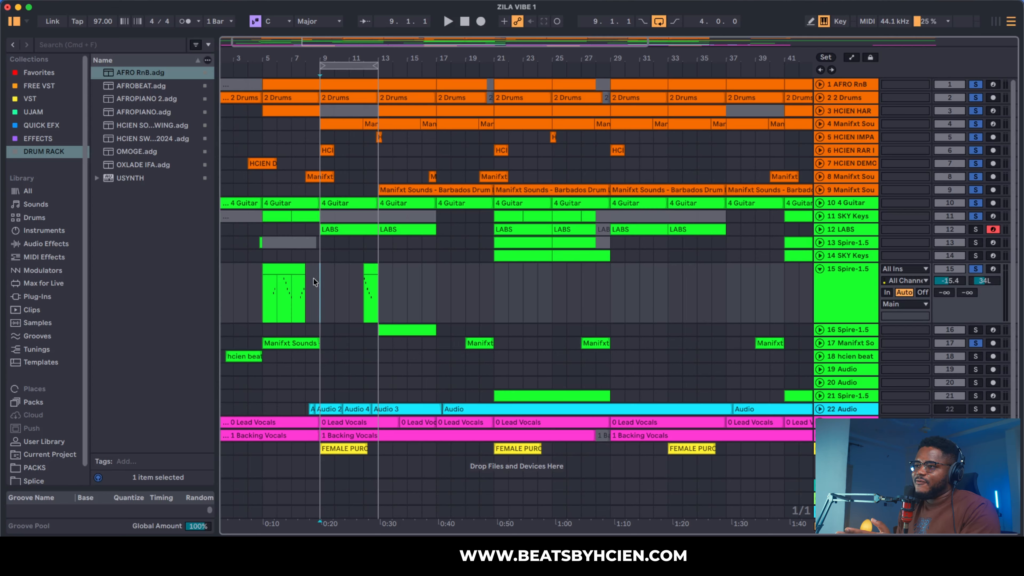
drag(314, 282, 481, 293)
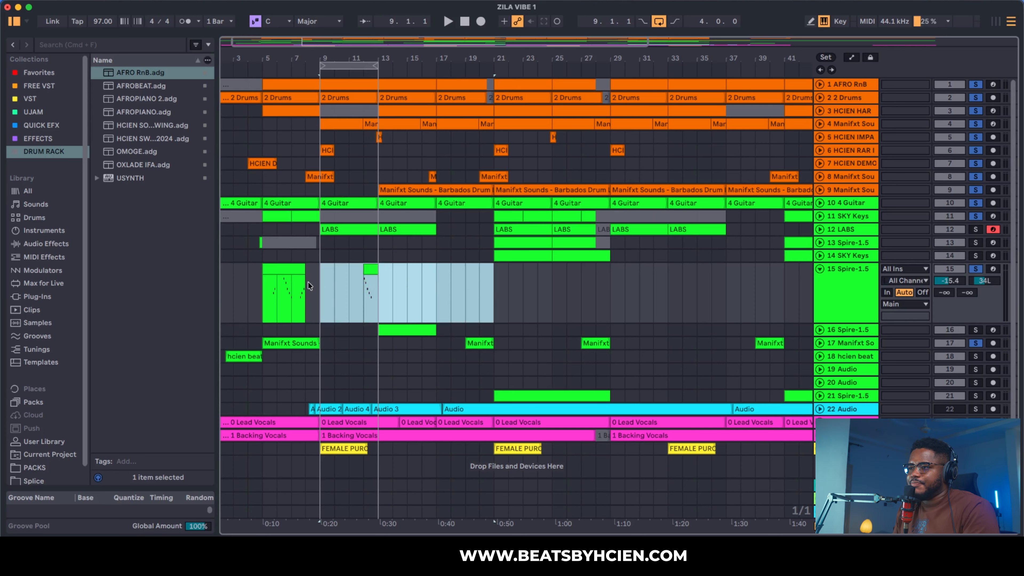
click(320, 288)
key(space)
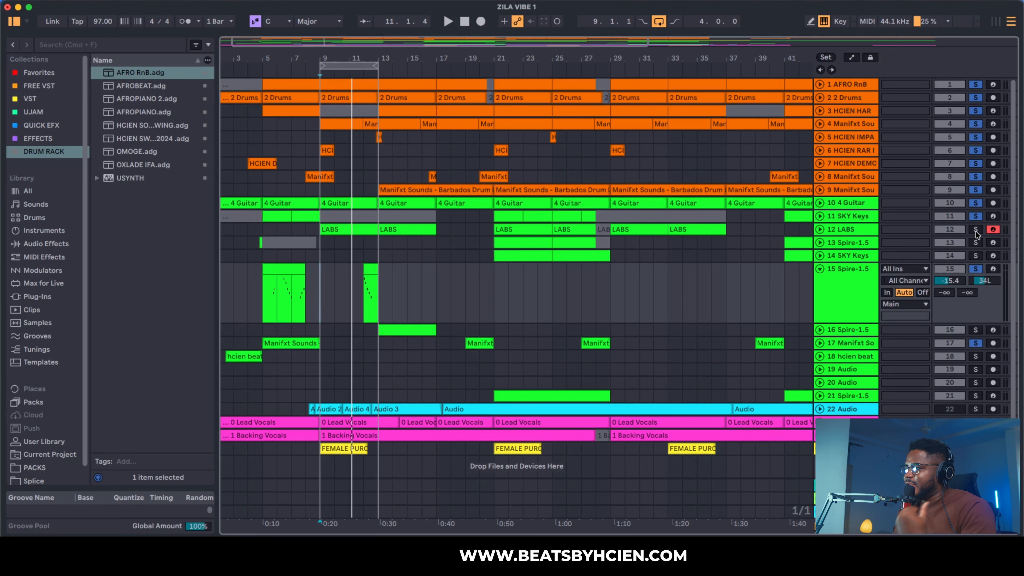
View the 12 LABS track's Soft Piano instrument, and play the bar 9 loop with LABS added to the solo
double_click(858, 230)
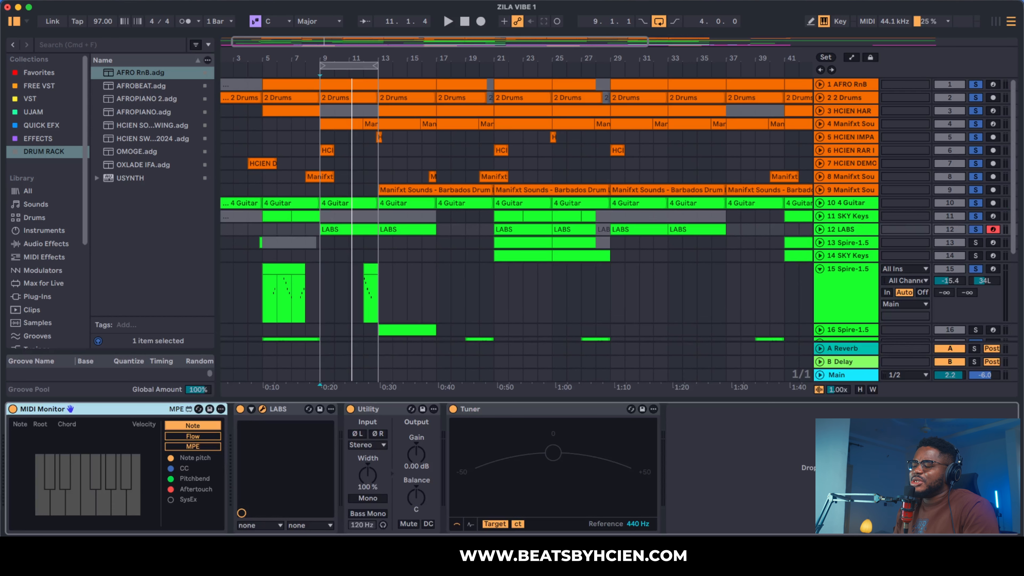
click(263, 408)
drag(213, 94, 288, 58)
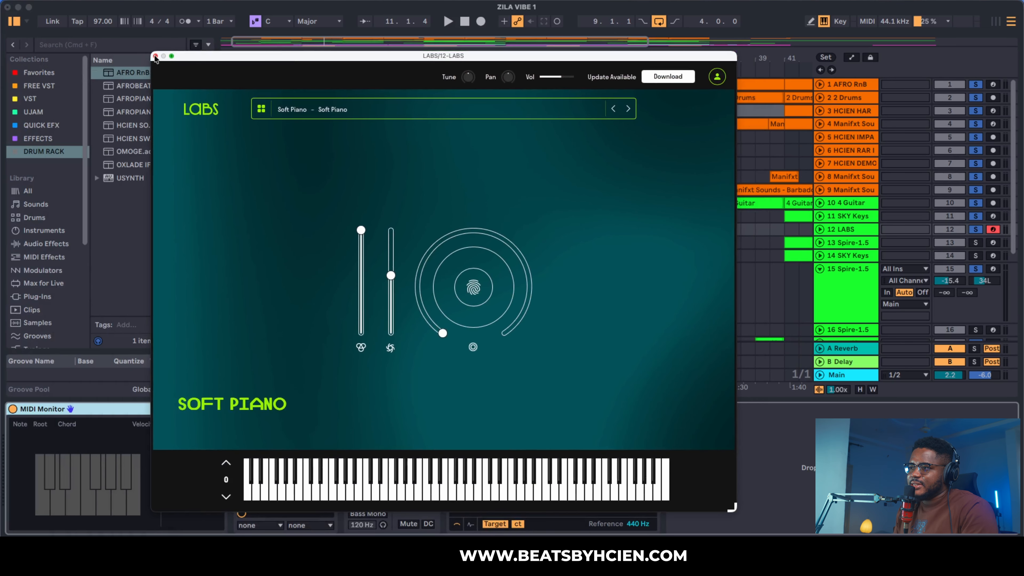
key(space)
key(super+alt+p)
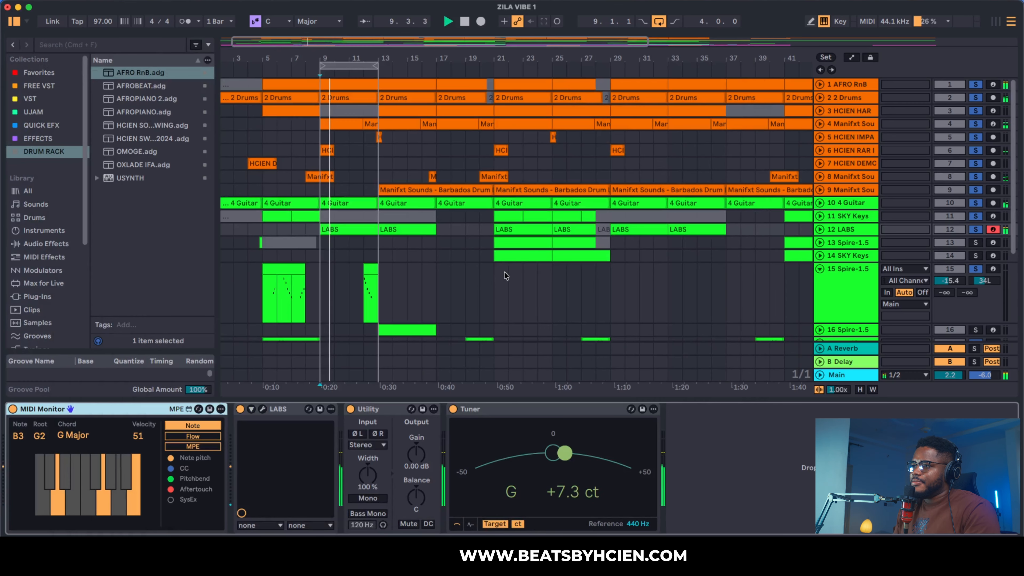
key(super+alt+l)
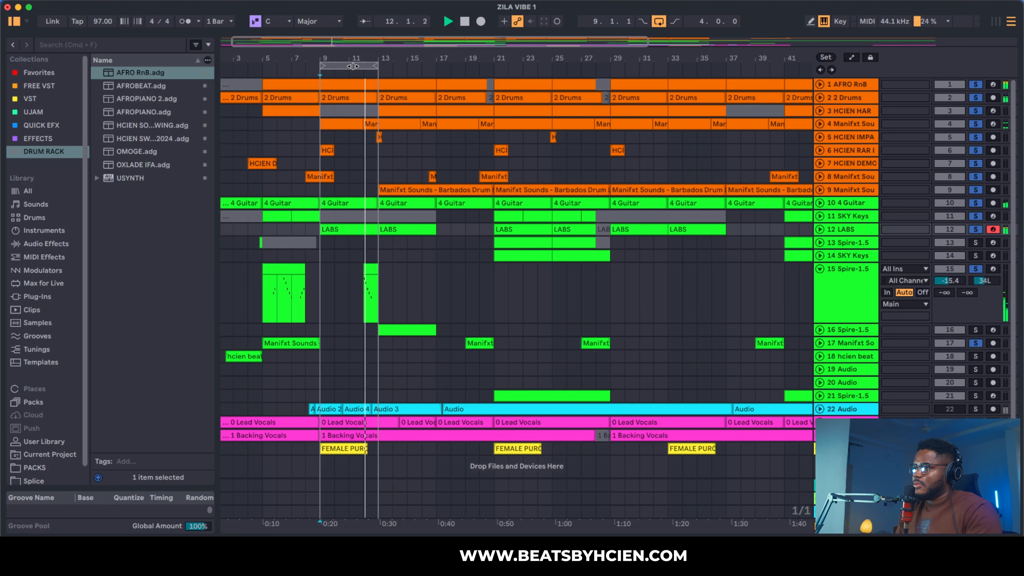
Move the four-bar loop to start at bar 13 and play the soloed tracks from there
drag(353, 68, 416, 75)
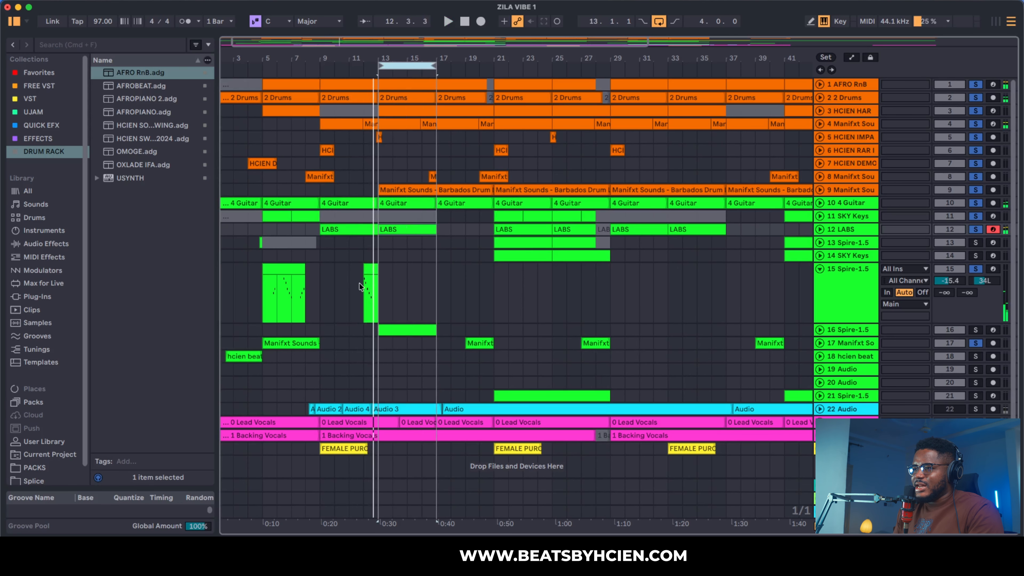
key(space)
click(374, 278)
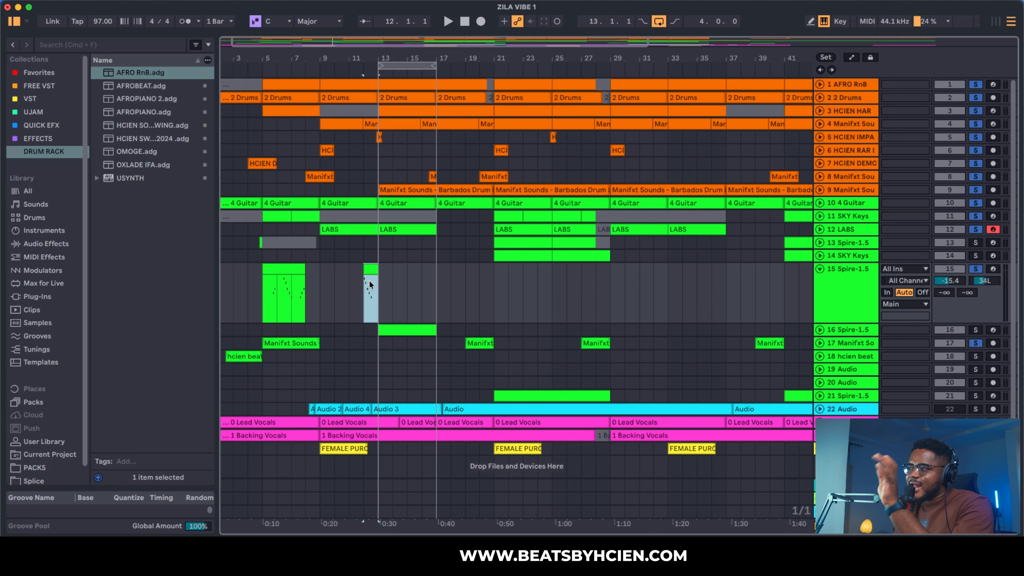
key(space)
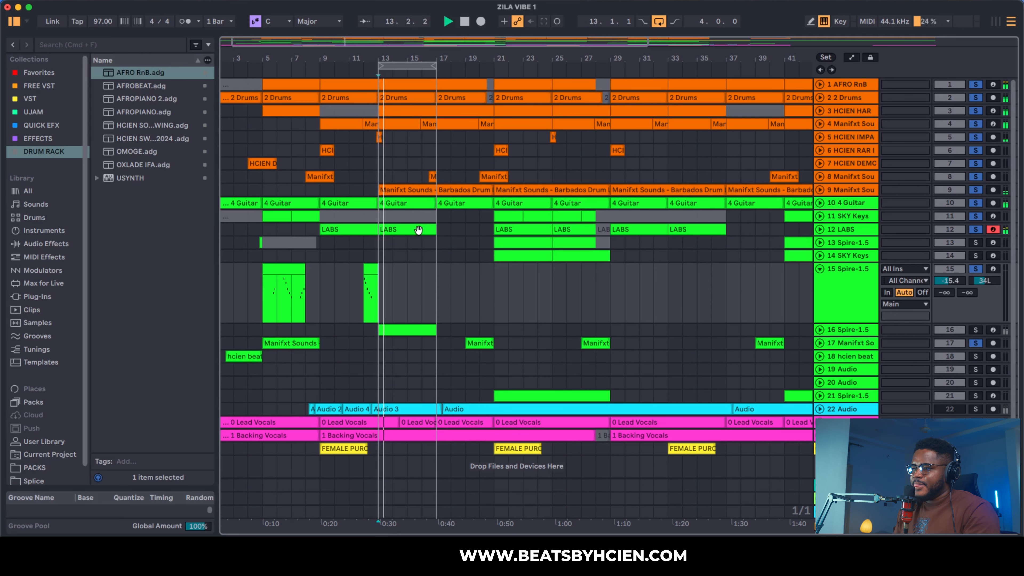
key(space)
key(space)
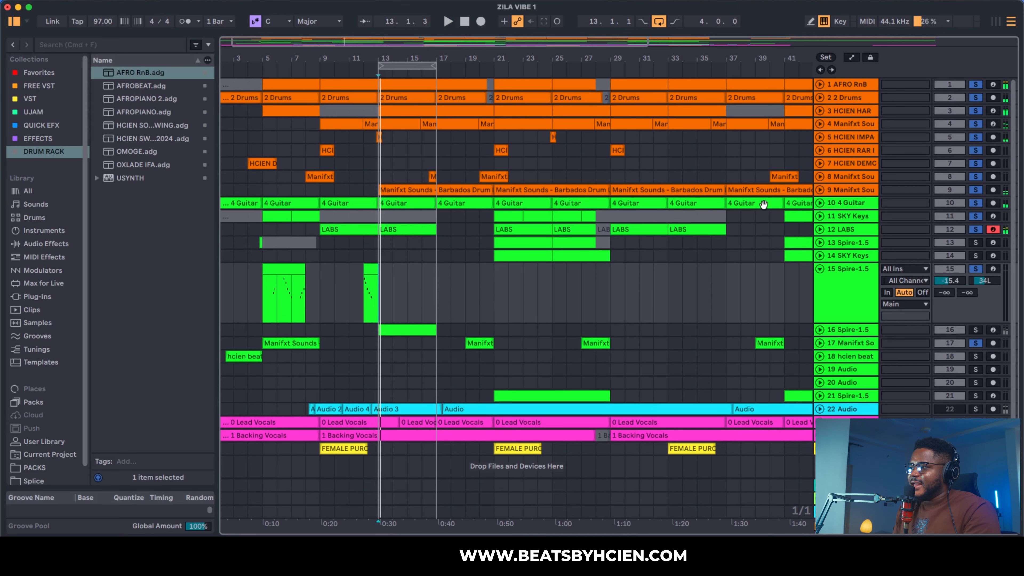
Unfold the 9 Manifxt Sou track and play its Barbados drum loop alone from bar 13, with volume -16.1
click(820, 191)
click(820, 190)
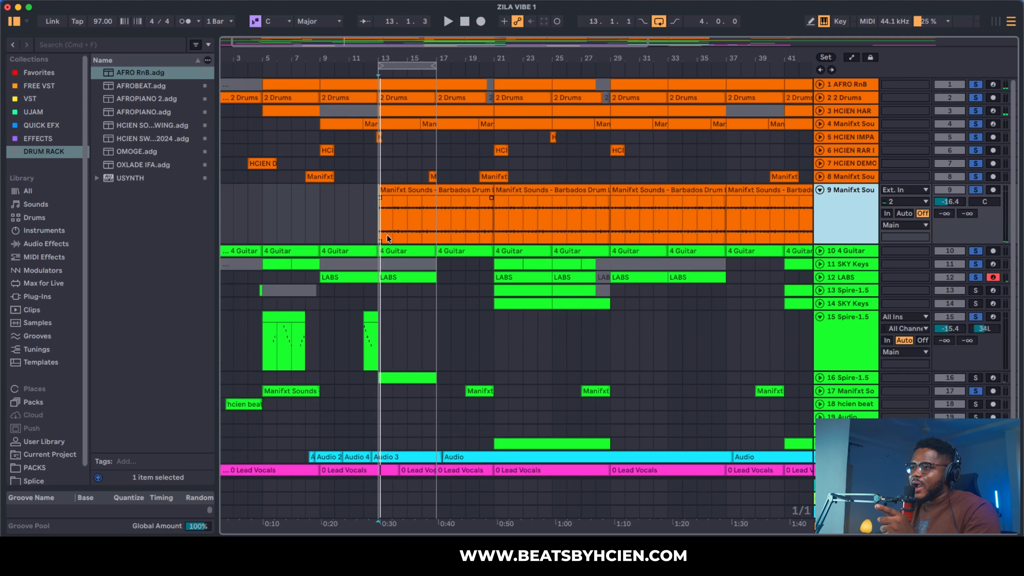
click(976, 190)
key(space)
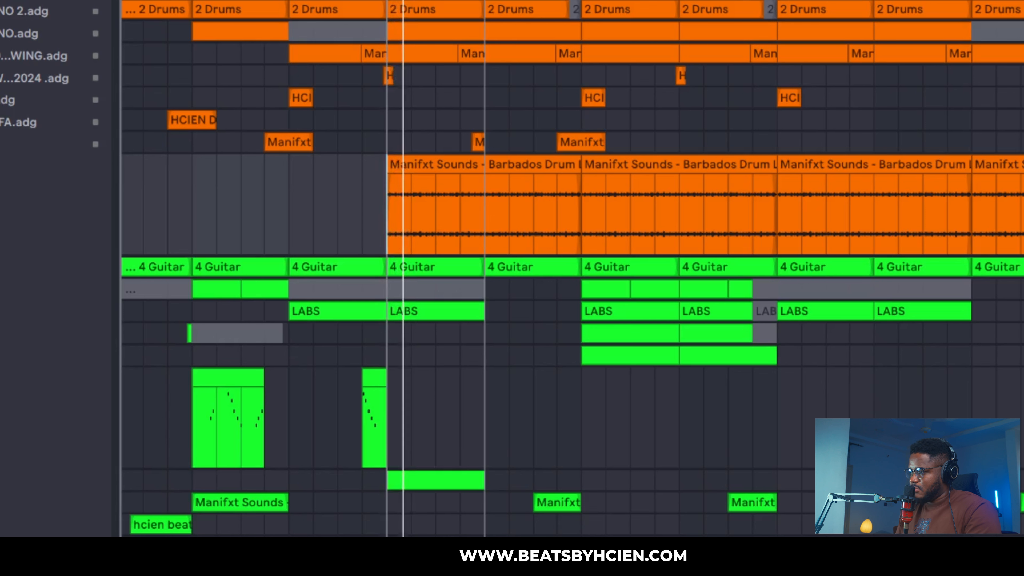
Fold the 15 Spire-1.5 track and unfold the 16 Spire-1.5 track
key(u)
key(u)
key(u)
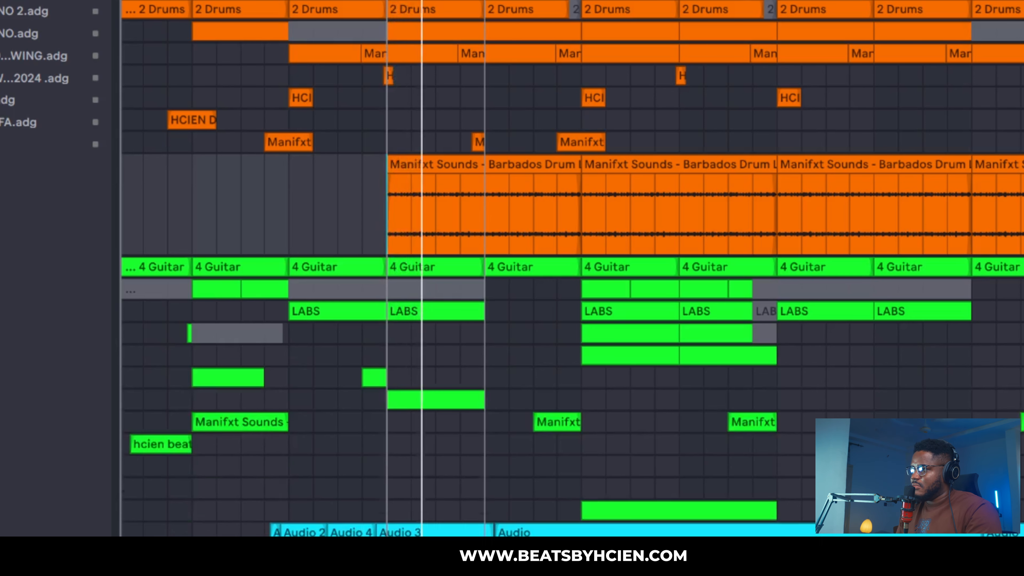
key(u)
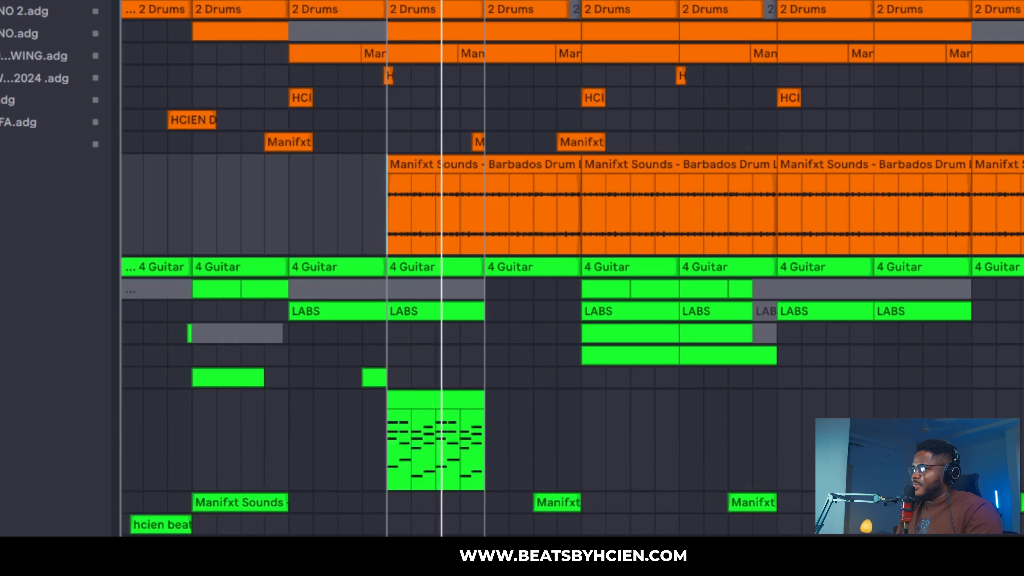
Play the 16 Spire-1.5 clip soloed from bar 13
click(1020, 400)
key(space)
key(space)
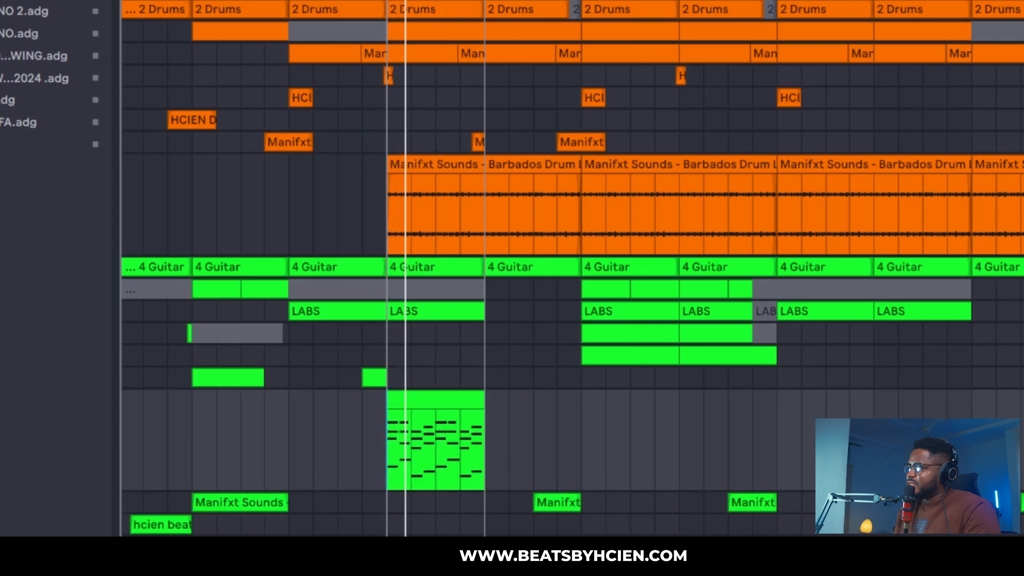
Unfold the 12 LABS track and play its clip alone from bar 13
click(1020, 311)
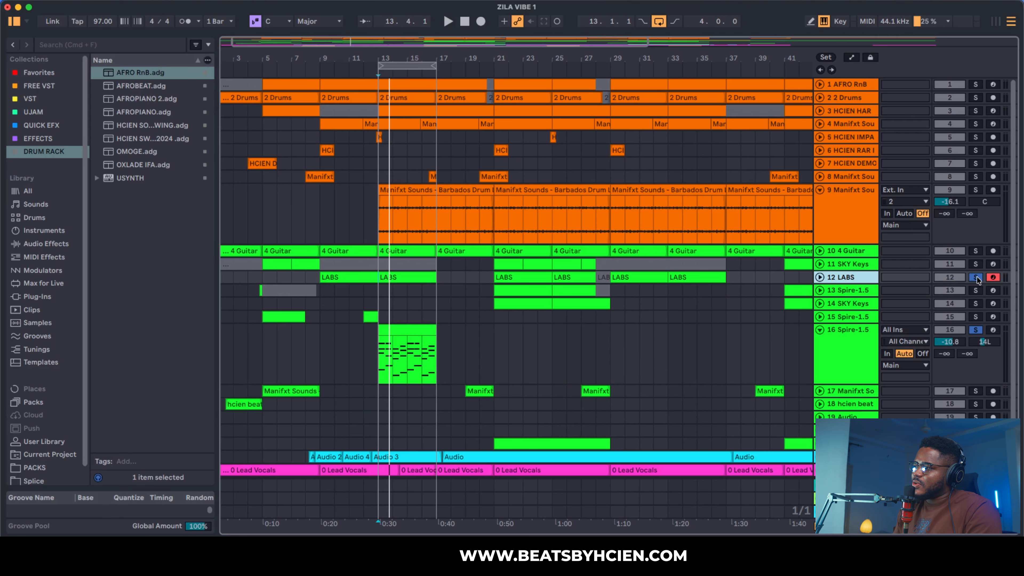
click(821, 277)
key(space)
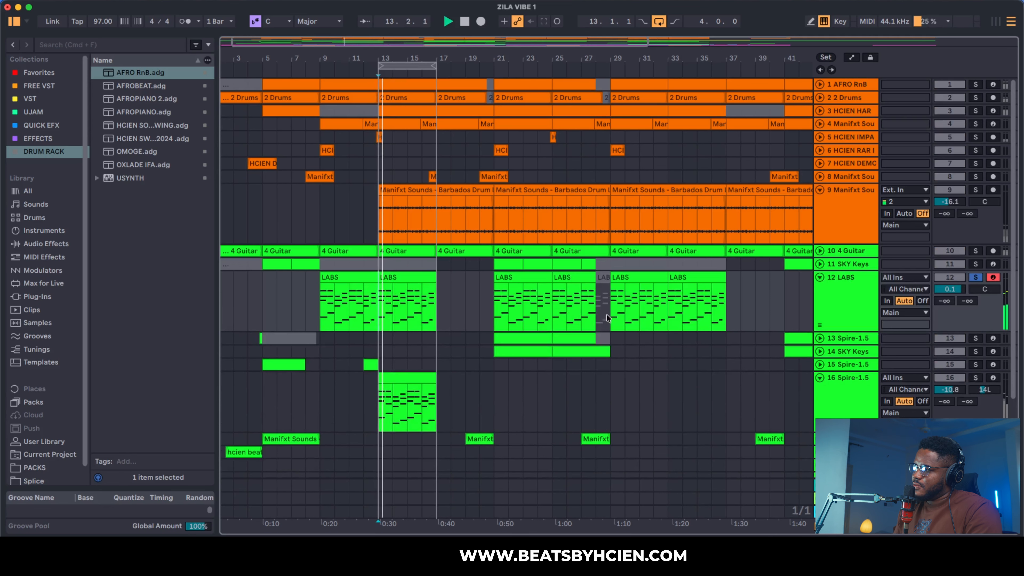
key(space)
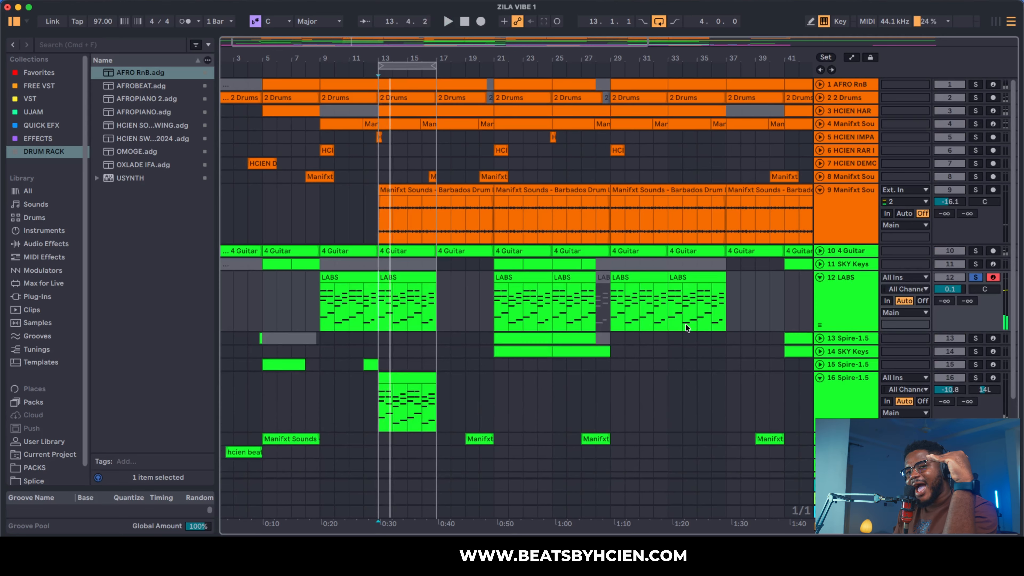
Play 16 Spire-1.5 alone from bar 13 to compare it with LABS, and add 12 LABS back to the solo
click(978, 379)
scroll(652, 390, down, 3)
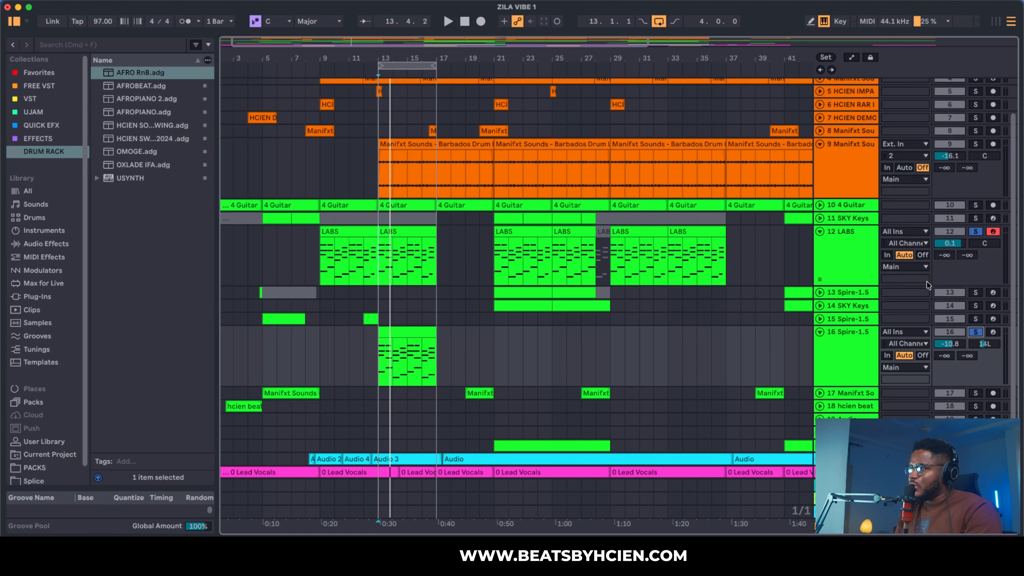
click(974, 232)
key(space)
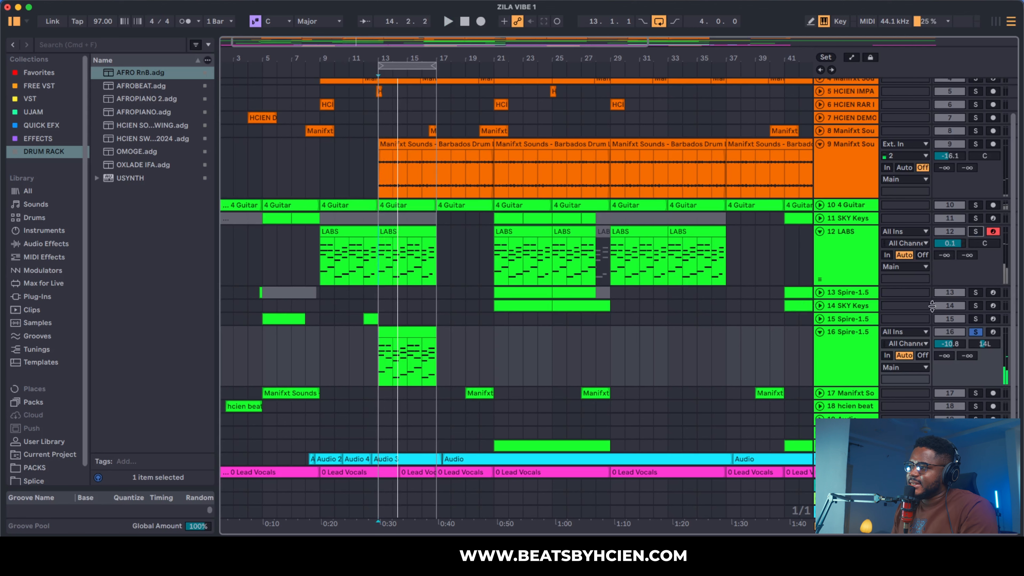
click(974, 233)
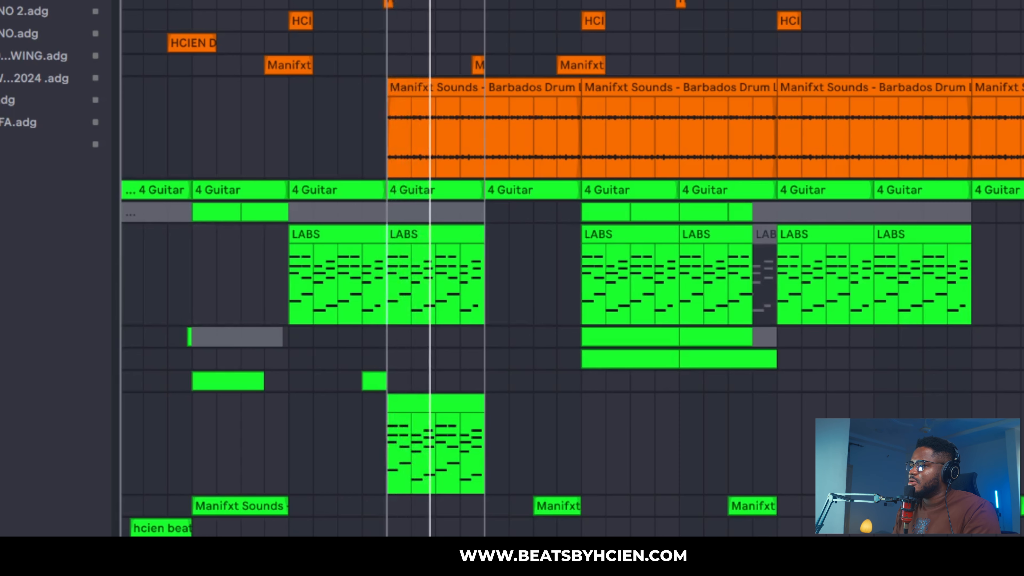
Fold the 16 Spire-1.5, 12 LABS and 9 Manifxt Sound tracks, and move the four-bar loop to bar 17
key(u)
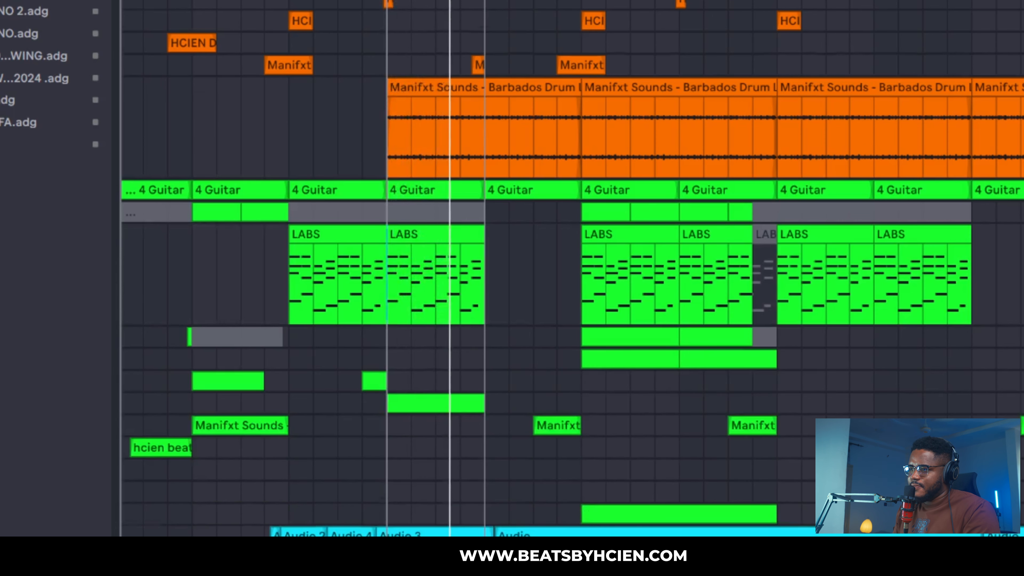
scroll(572, 269, up, 3)
key(u)
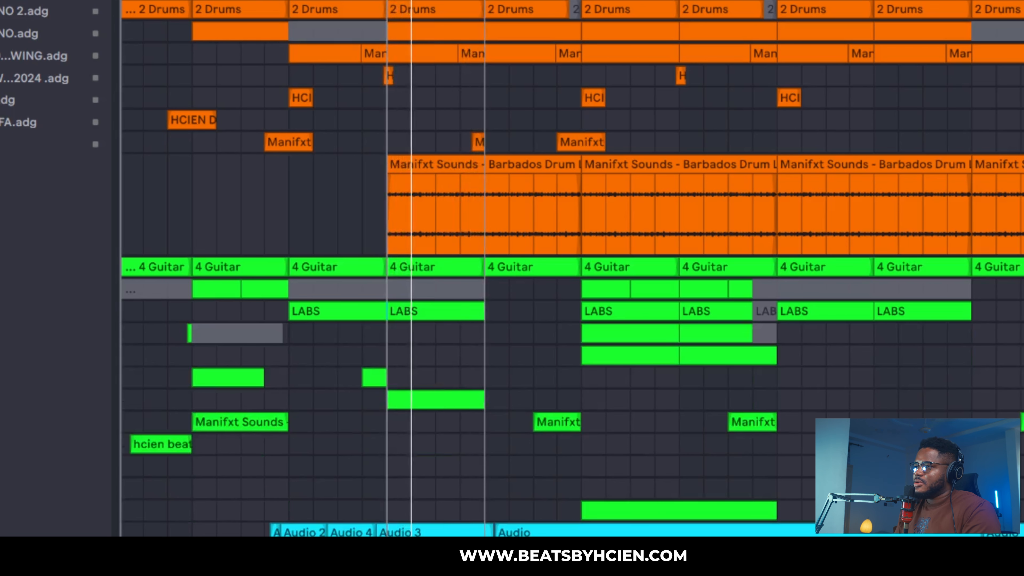
key(u)
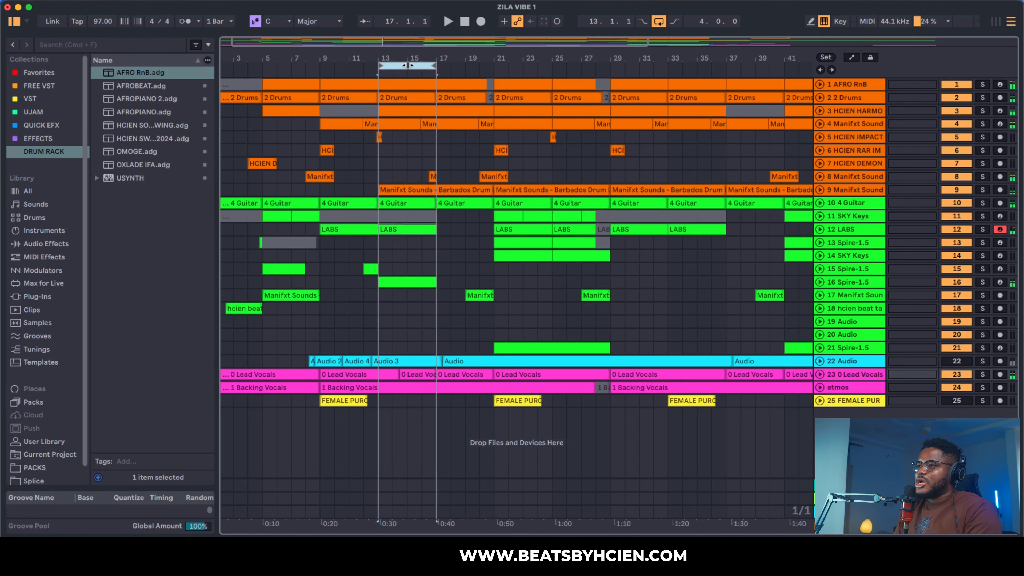
drag(408, 65, 472, 77)
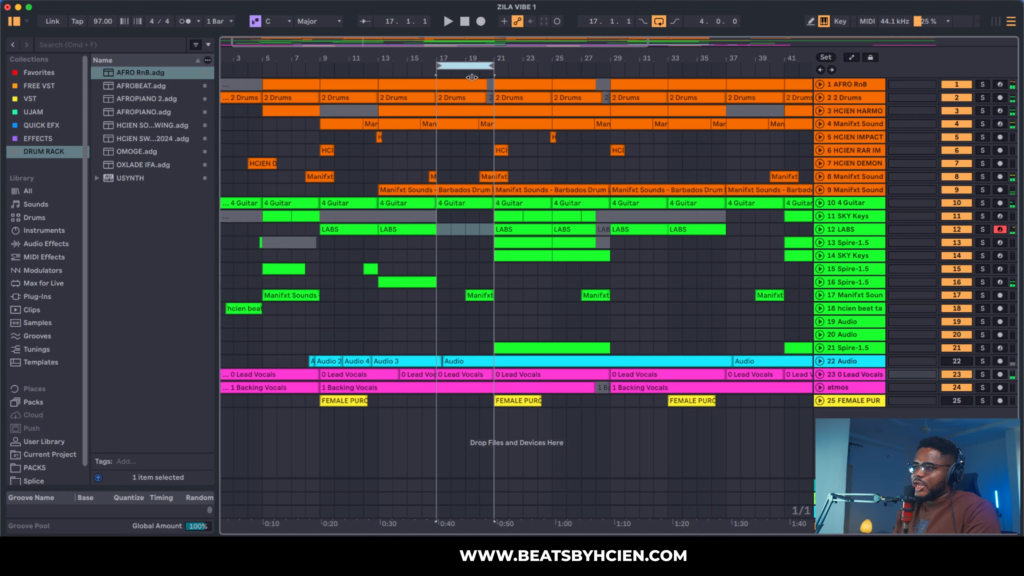
Play the section from bar 17 and briefly unfold the 17 Manifxt Sound track to check its waveform
drag(439, 322, 380, 225)
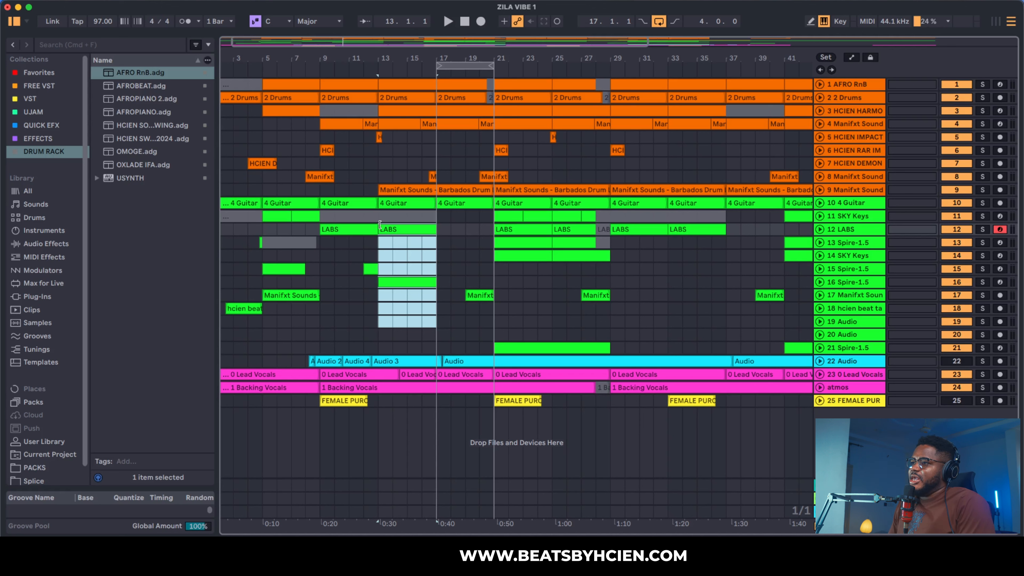
drag(439, 243, 490, 238)
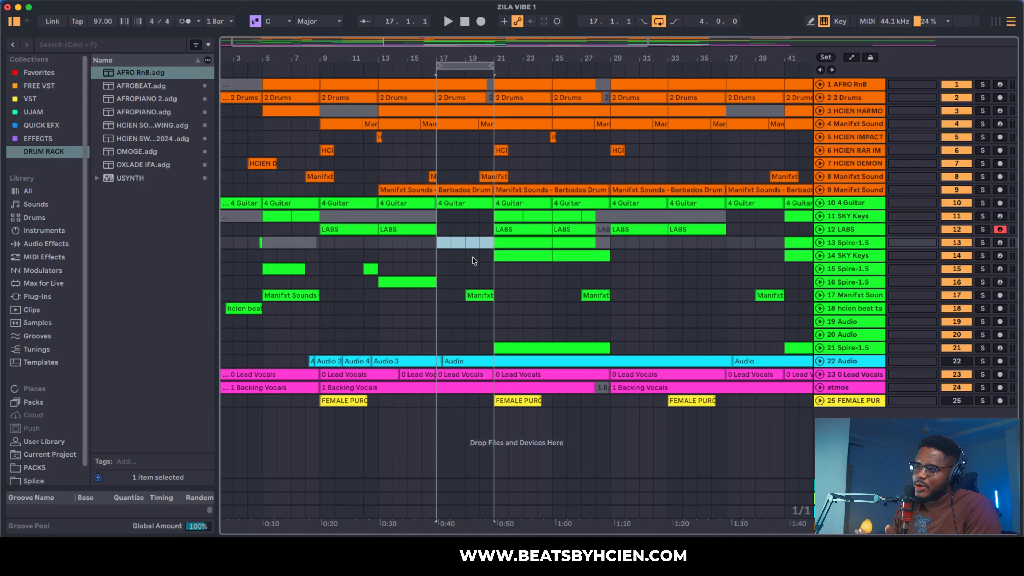
click(438, 258)
key(space)
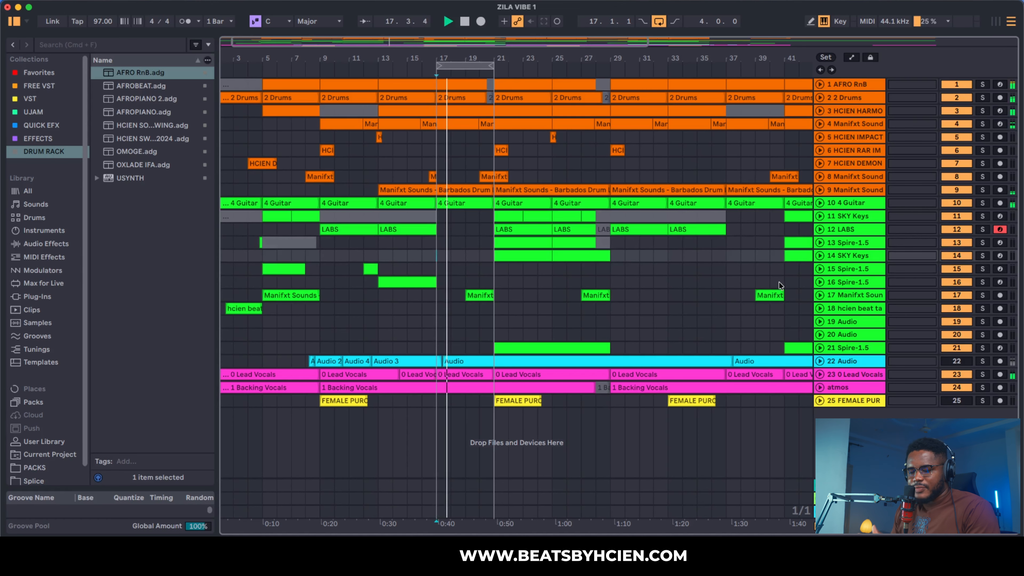
click(820, 296)
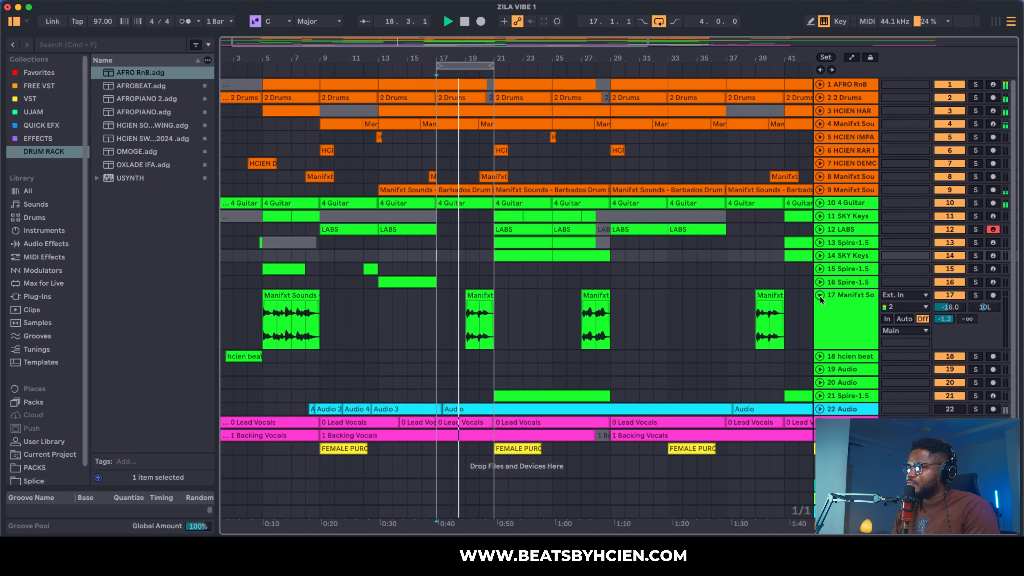
click(820, 295)
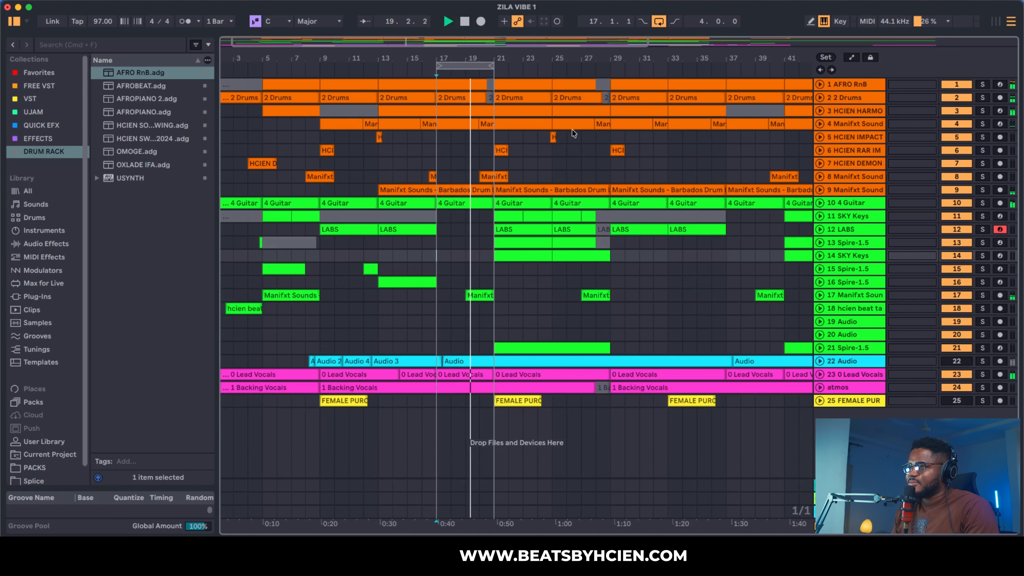
Move the loop to bar 21 with a length of eight bars, and unfold the 13 Spire-1.5 and 14 SKY Keys tracks
scroll(469, 67, down, 2)
drag(469, 67, 585, 73)
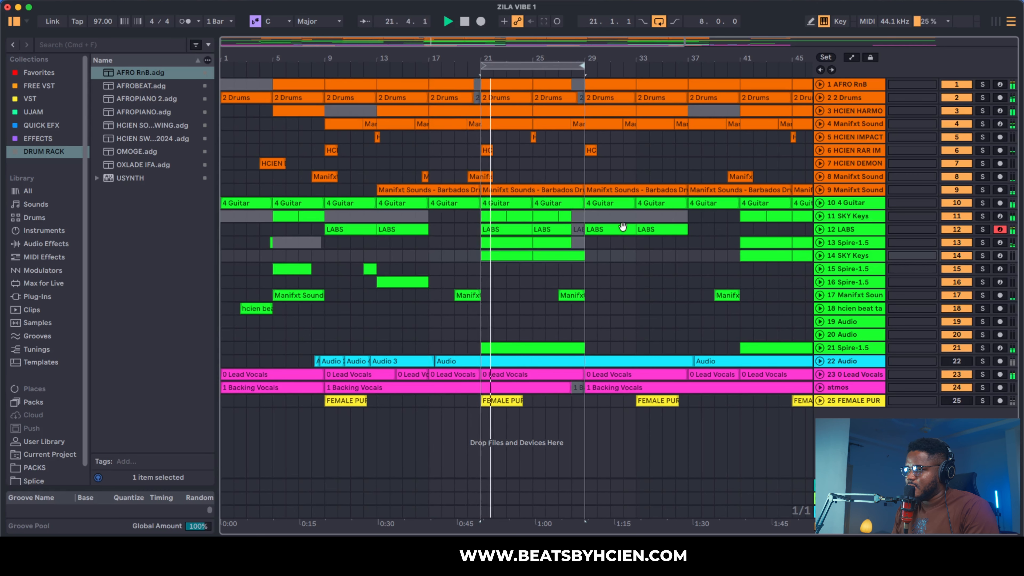
click(820, 254)
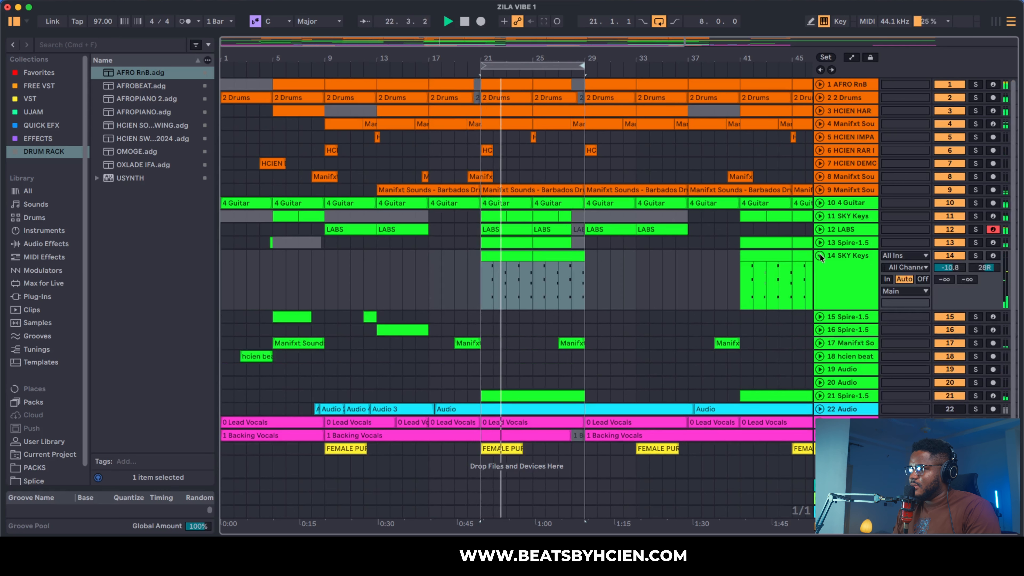
click(820, 254)
click(820, 243)
scroll(805, 262, down, 1)
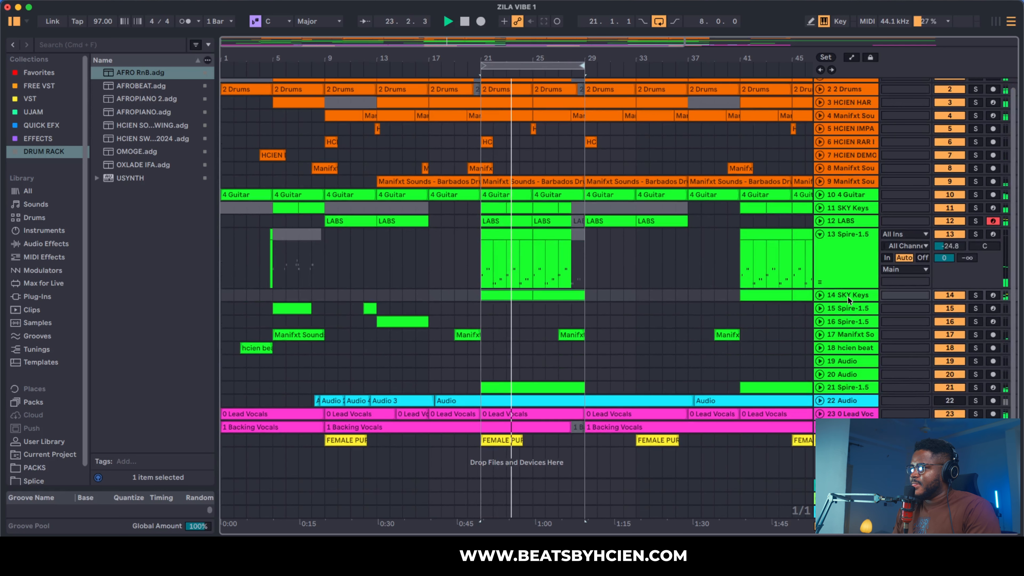
click(820, 296)
Solo the 13 Spire-1.5 track and examine the notes of its clip at bar 21 during playback
click(975, 234)
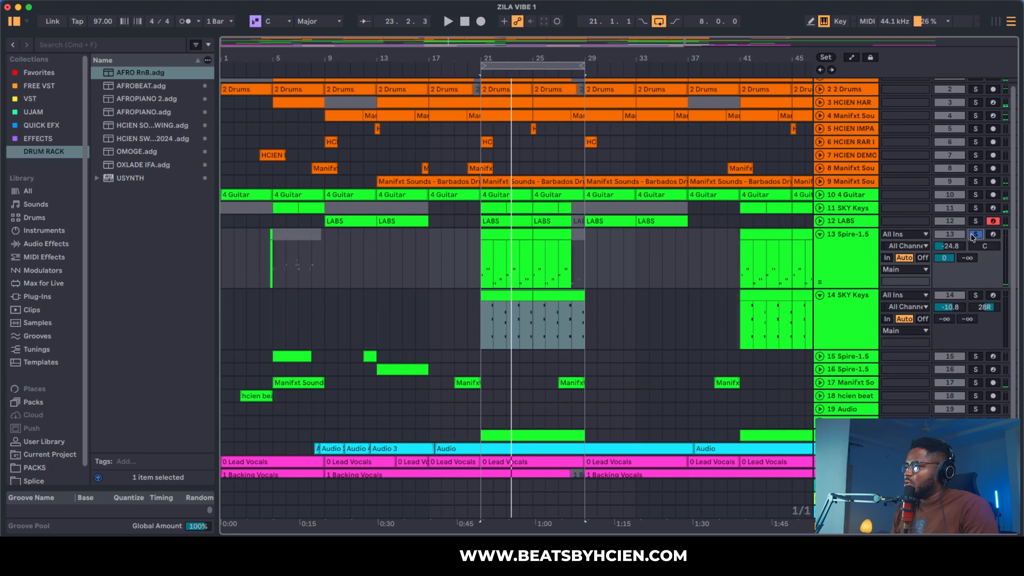
double_click(516, 230)
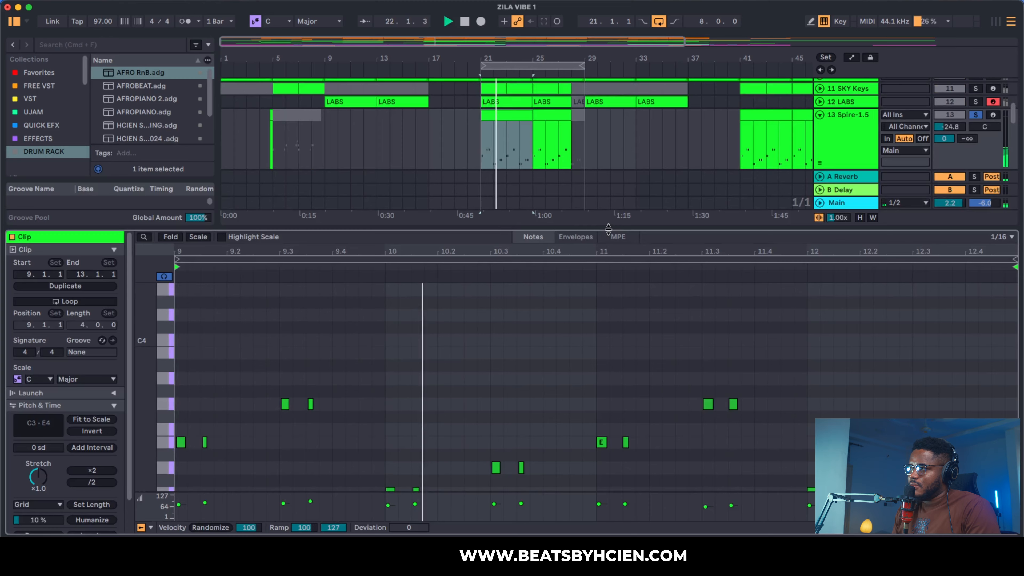
drag(139, 350, 130, 338)
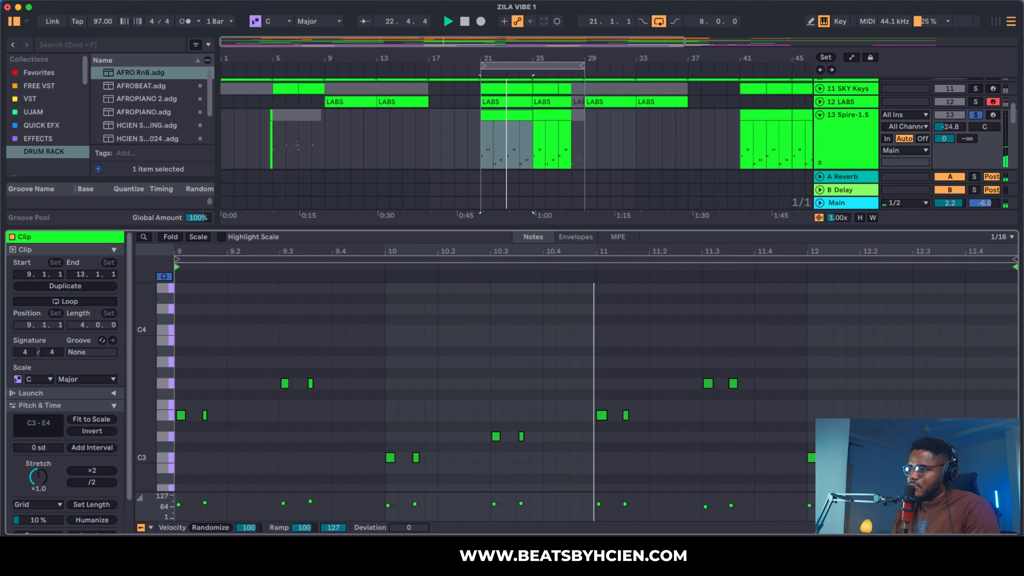
key(super+alt+l)
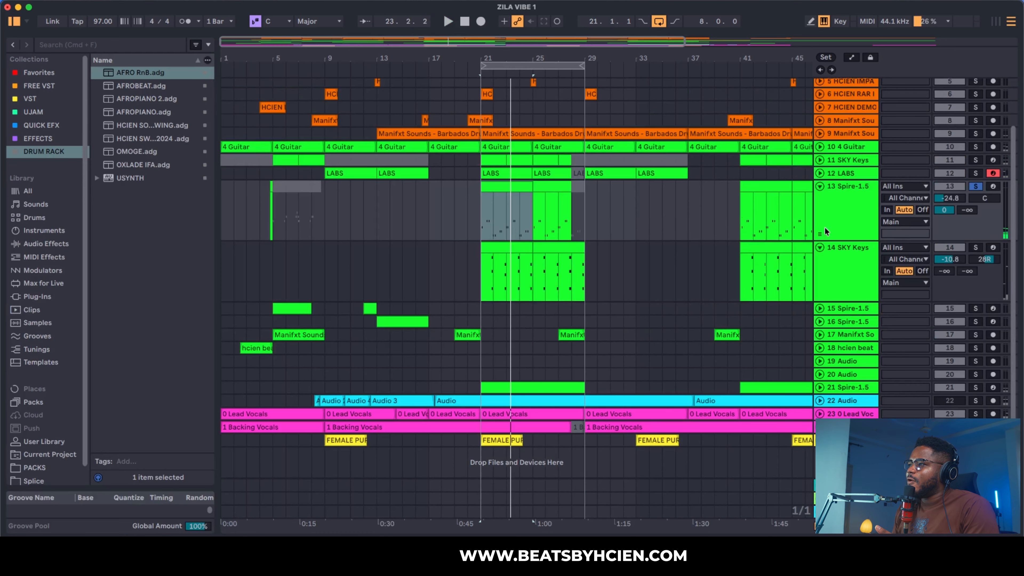
View the Spire synth settings used on the 13 Spire-1.5 track, and close the plug-in window
double_click(855, 211)
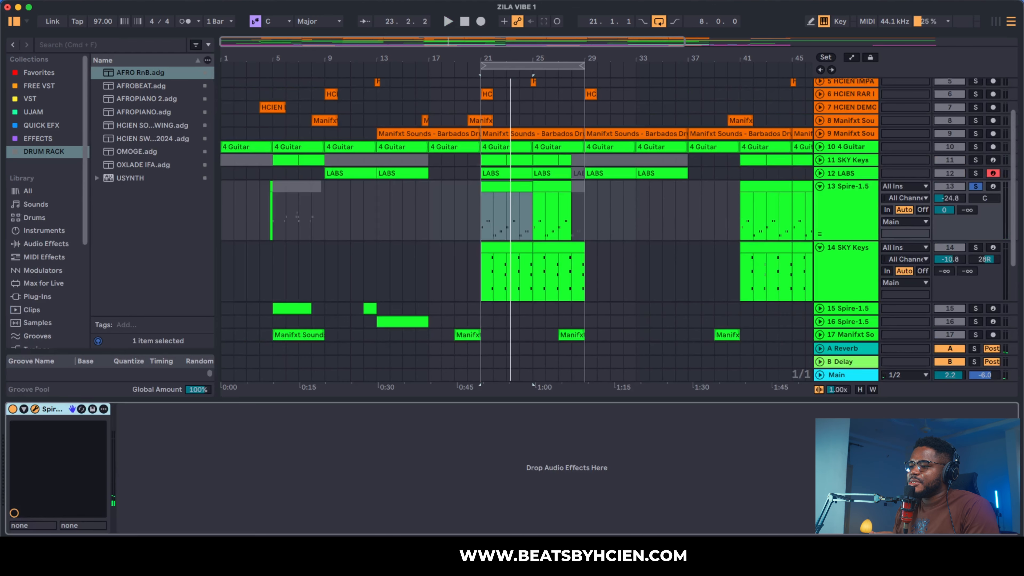
key(super+alt+p)
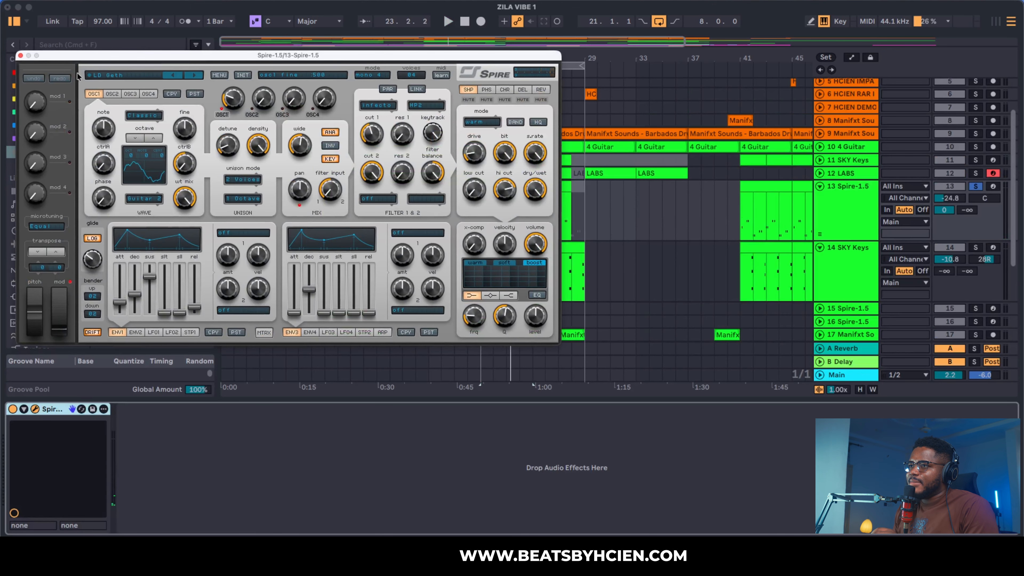
click(28, 56)
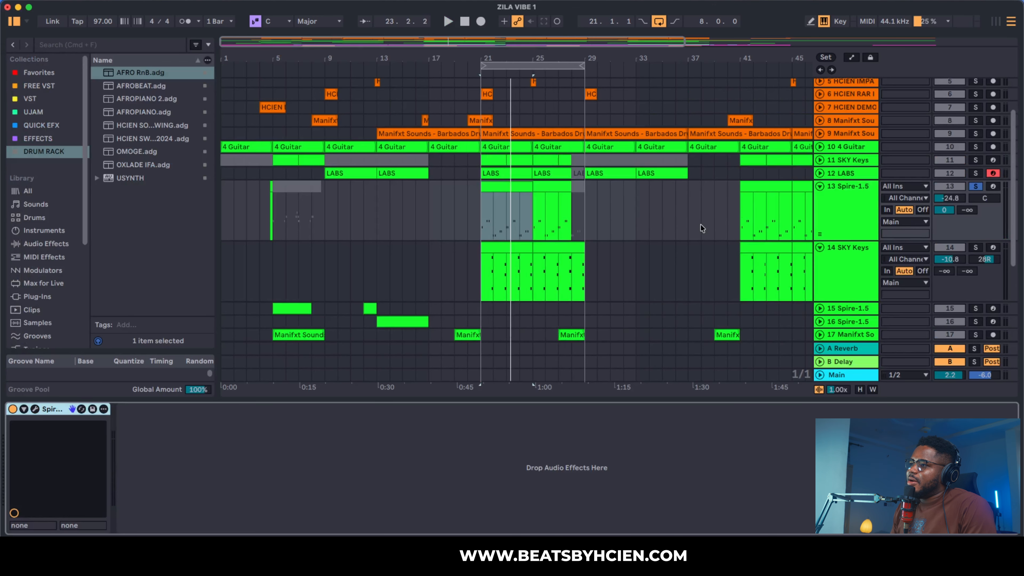
Add the 23 Lead Vocals and 14 SKY Keys tracks to the solo
scroll(714, 228, down, 5)
click(971, 286)
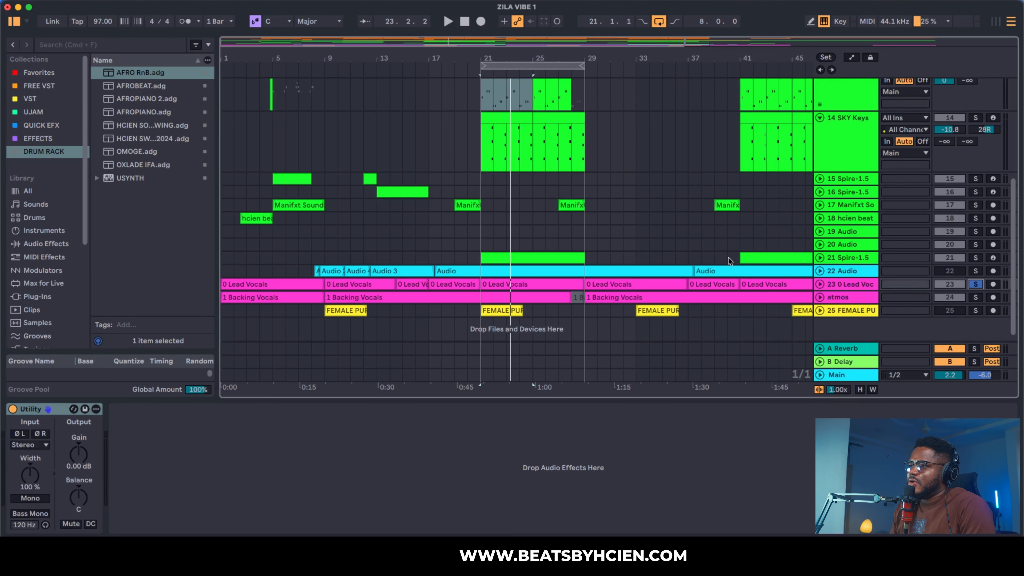
scroll(728, 257, up, 2)
click(976, 169)
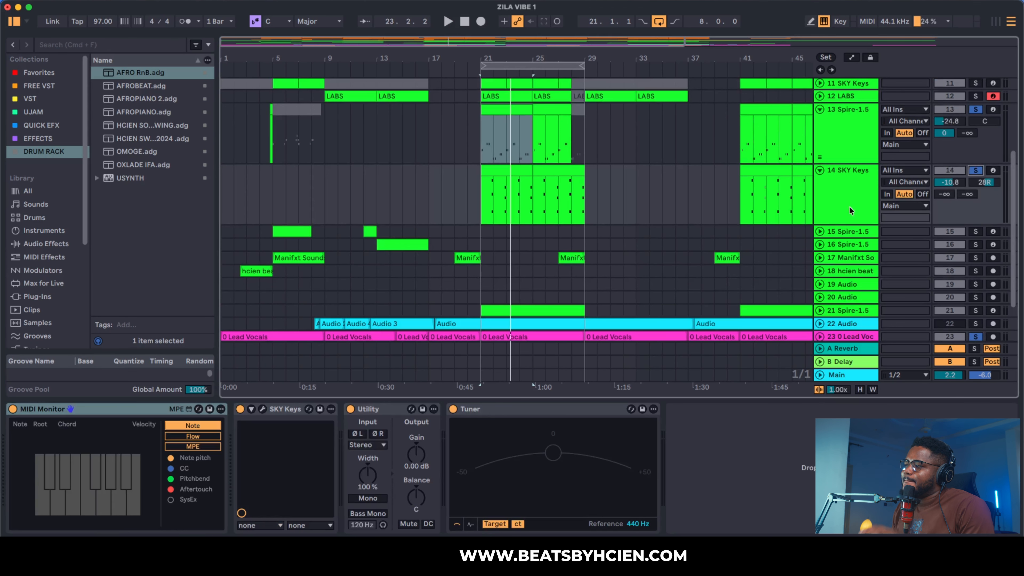
Play the 14 SKY Keys clip from bar 21 and examine its chord notes
click(496, 174)
key(space)
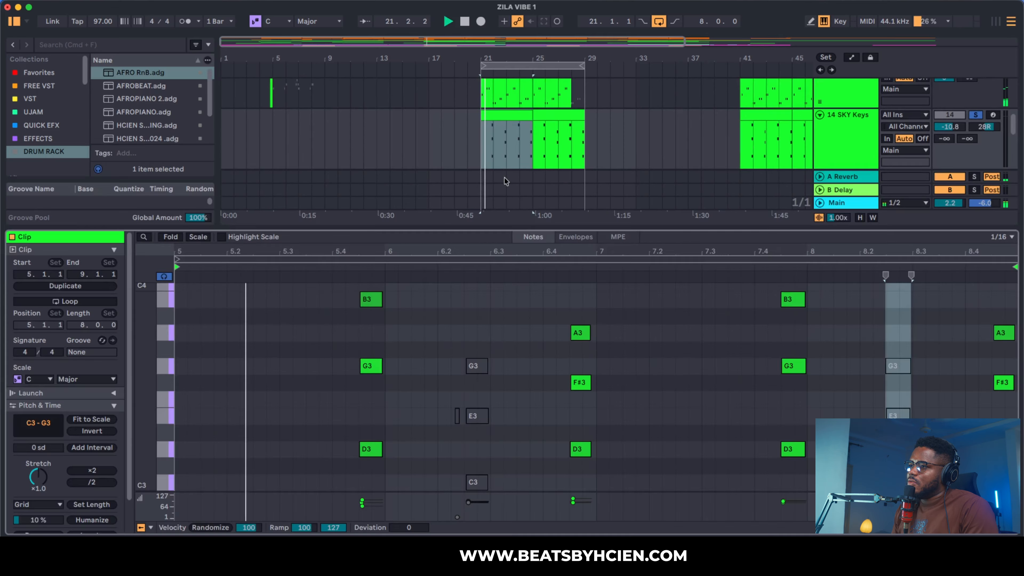
double_click(503, 178)
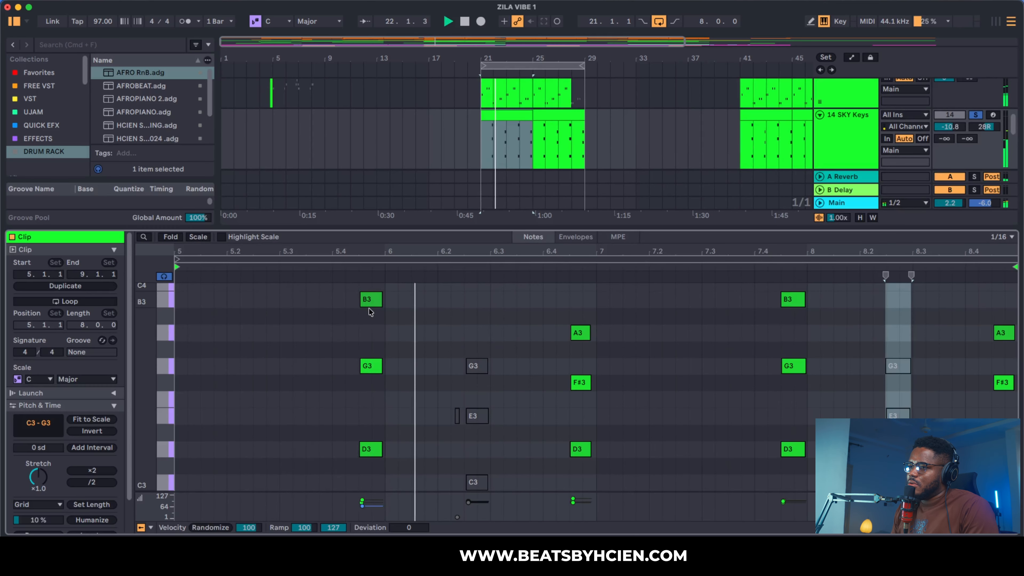
drag(154, 357, 154, 347)
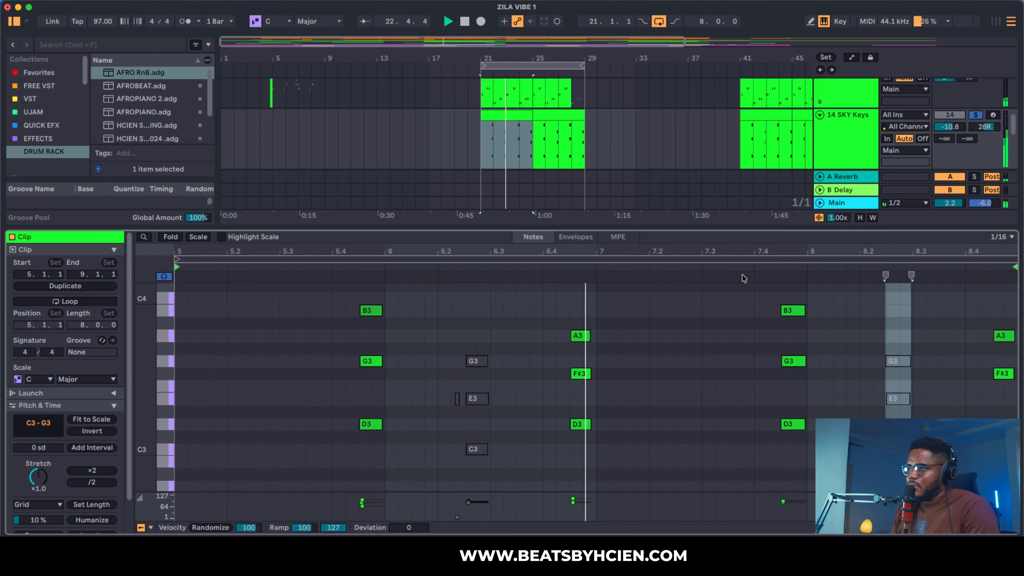
View the SKY Keys instrument and its preset on track 14, and close the plug-in window
click(859, 150)
key(shift+Tab)
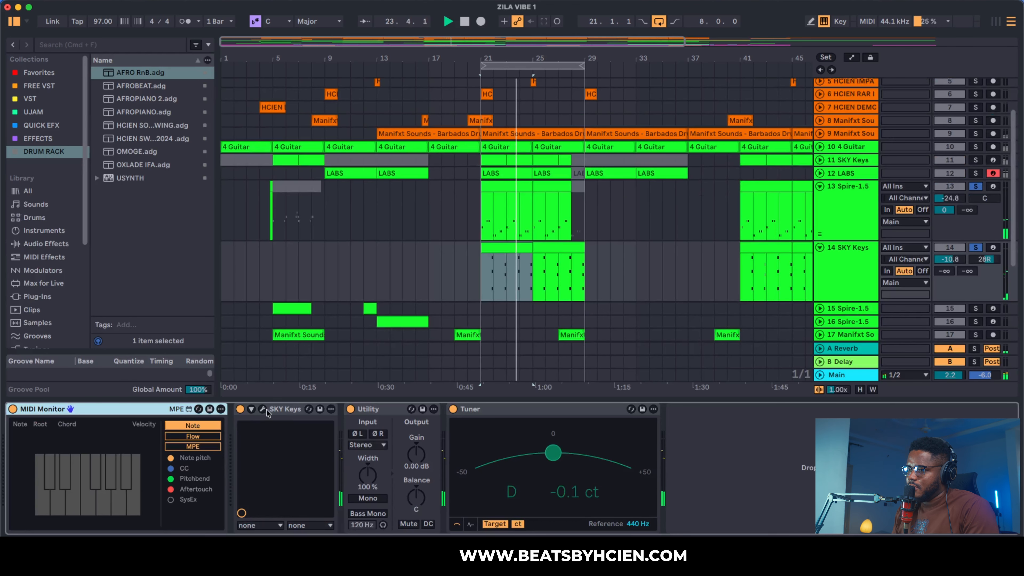
click(262, 409)
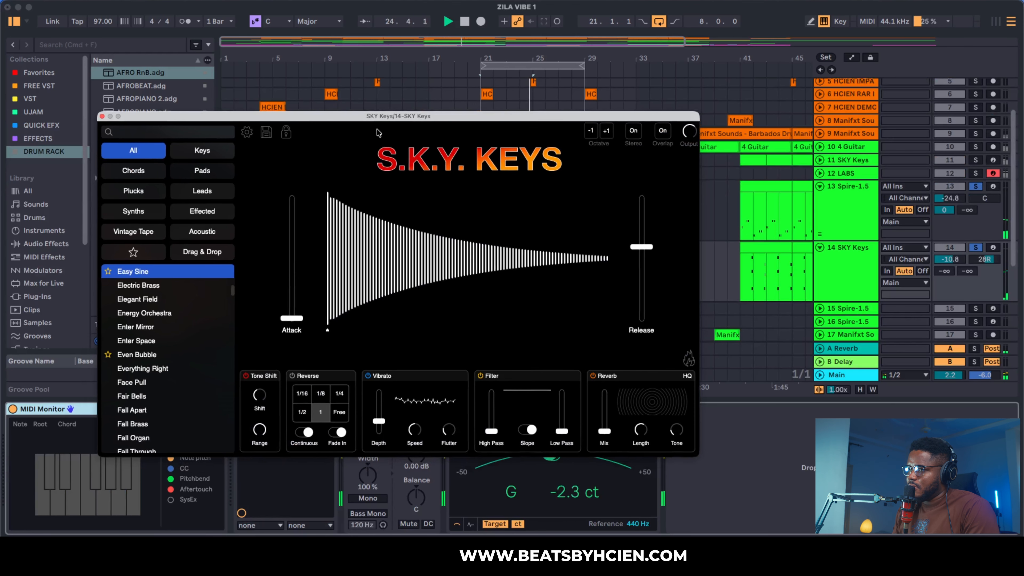
click(102, 117)
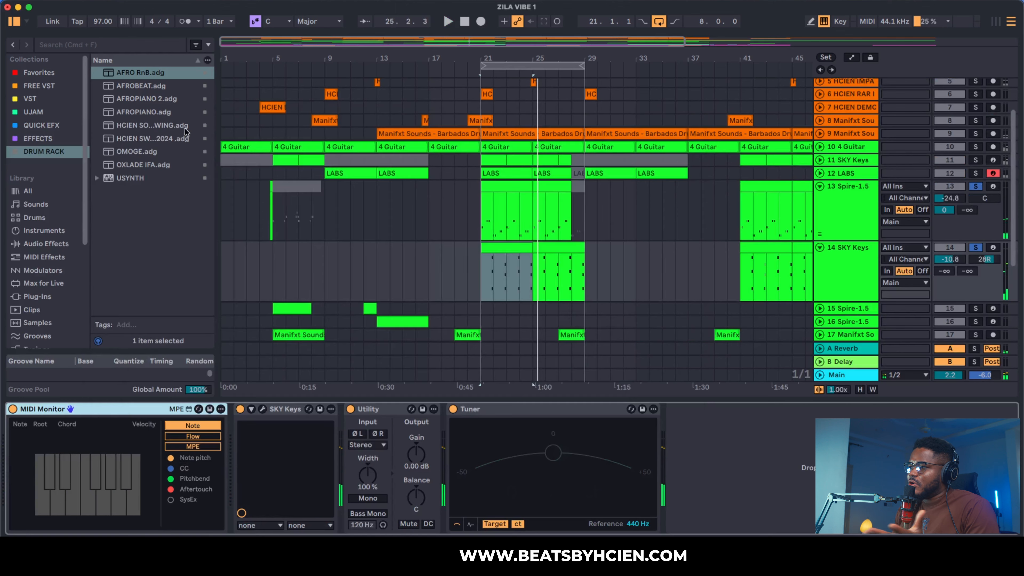
Fold the 14 SKY Keys and 13 Spire-1.5 tracks
click(817, 251)
click(820, 247)
click(820, 186)
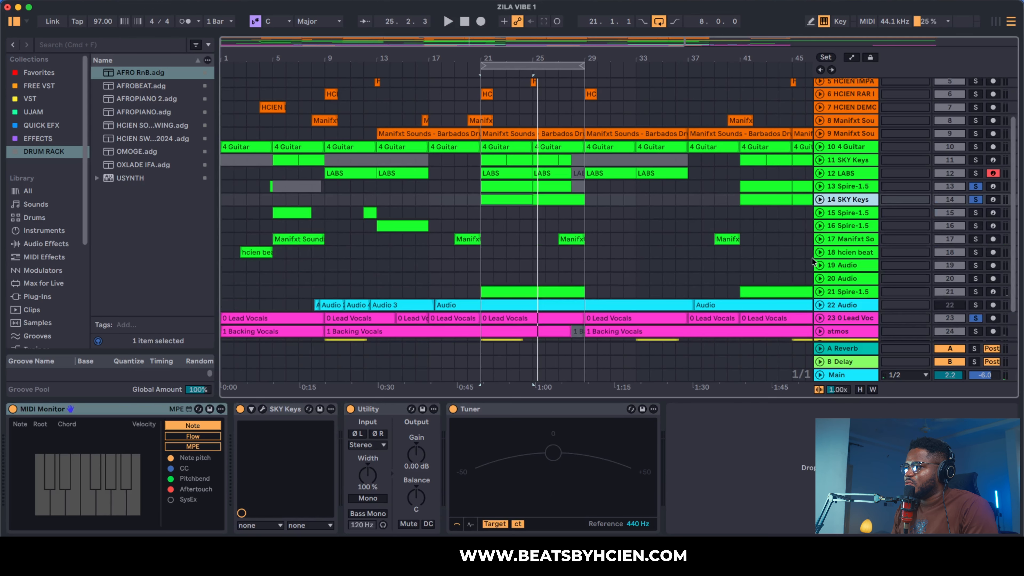
Unfold the 21 Spire-1.5 track, add it to the solo and examine the notes of its clip at bar 21
click(820, 291)
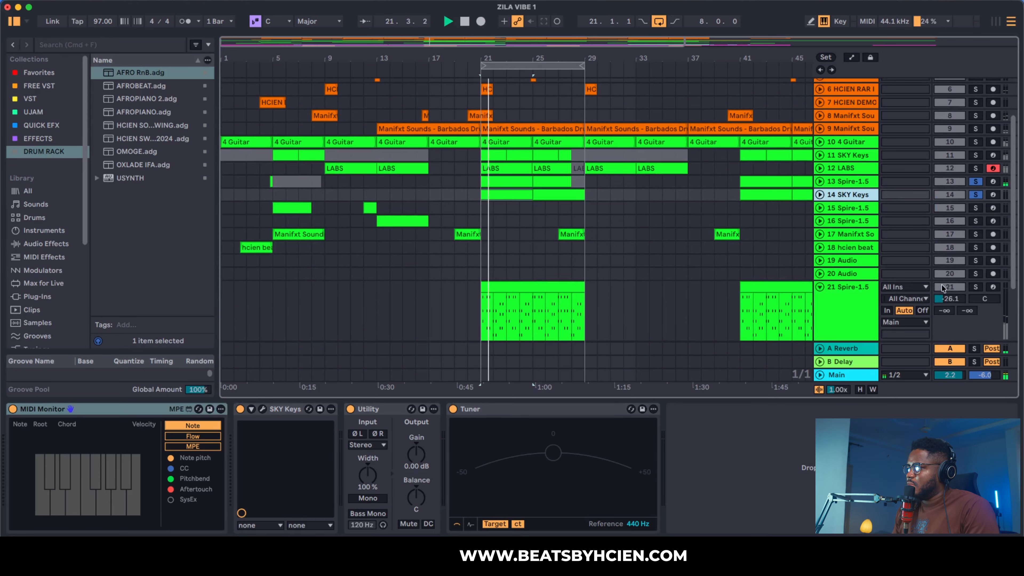
click(975, 287)
double_click(532, 303)
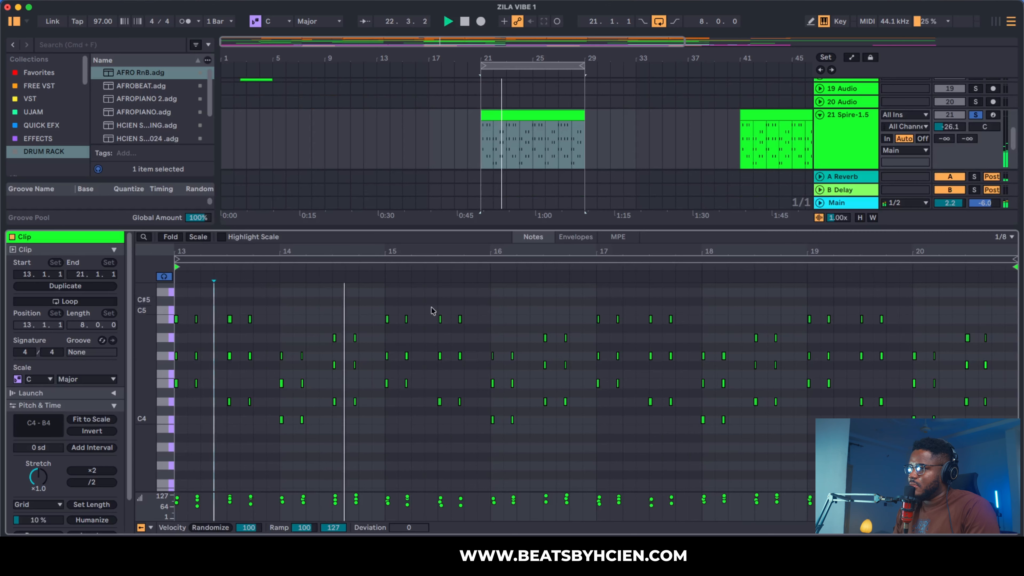
Set the 21 Spire-1.5 track's volume to -21.4 and view the settings of its Spire synth
click(872, 124)
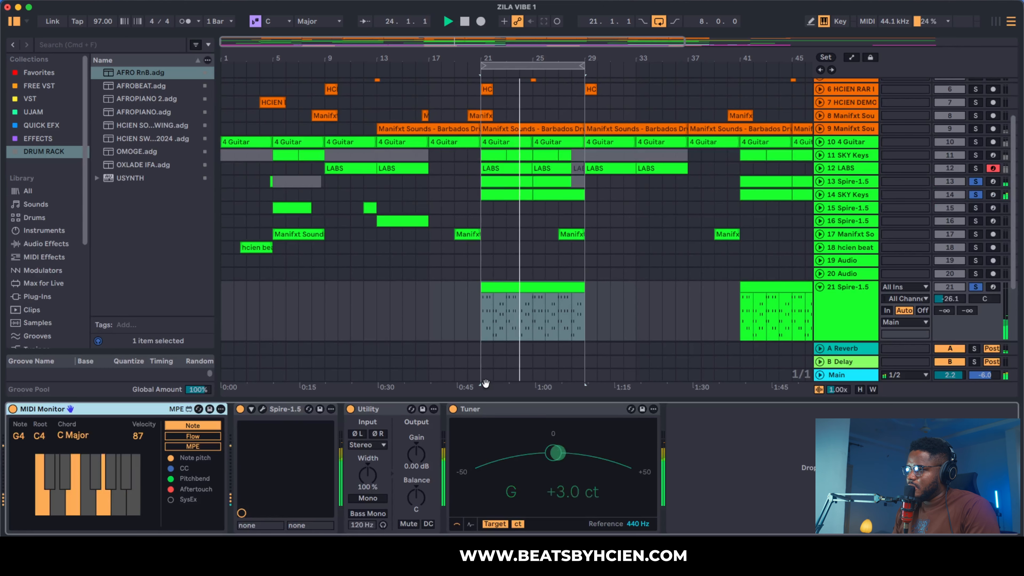
drag(950, 299, 950, 289)
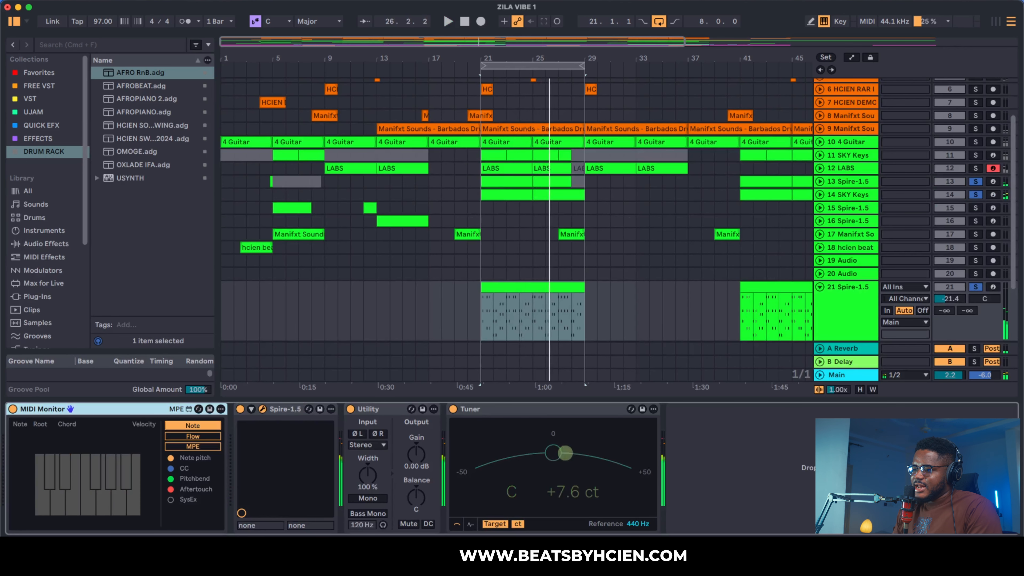
click(263, 409)
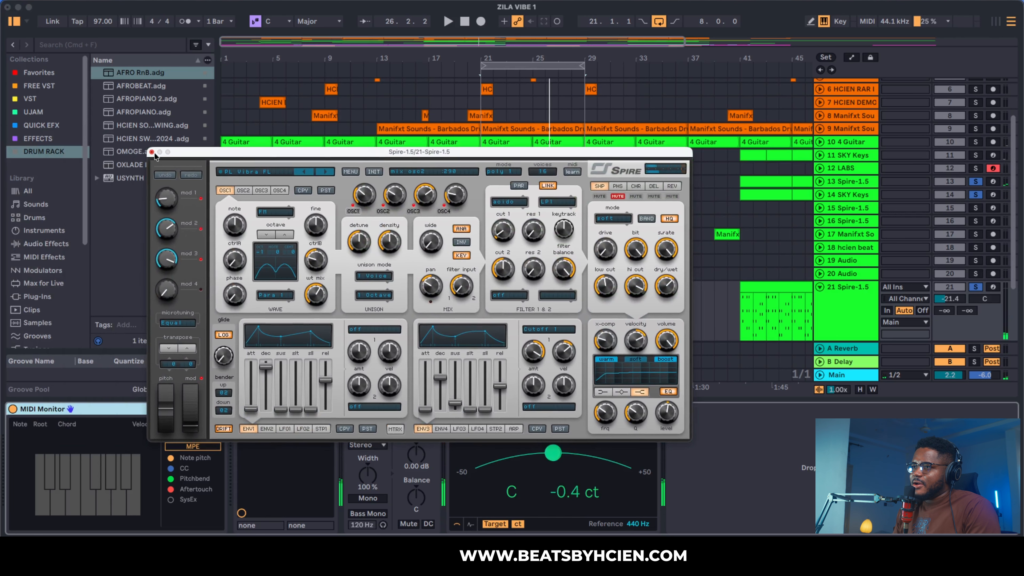
click(152, 152)
Play the loop from bar 21, add 17 Manifxt Sound, 11 SKY Keys and 12 LABS to the solo, and unfold track 17
key(space)
key(super+alt+l)
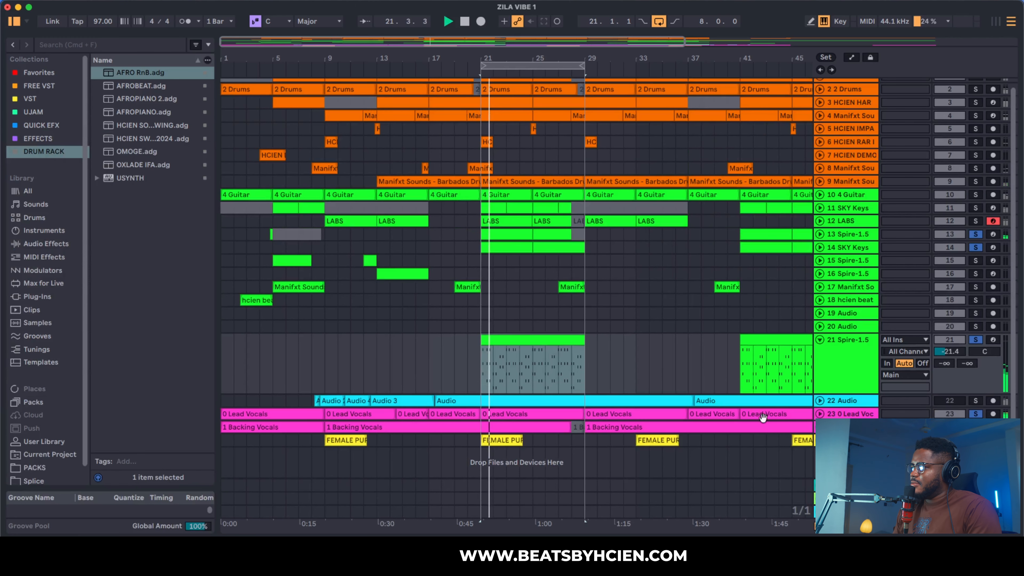
scroll(789, 325, up, 1)
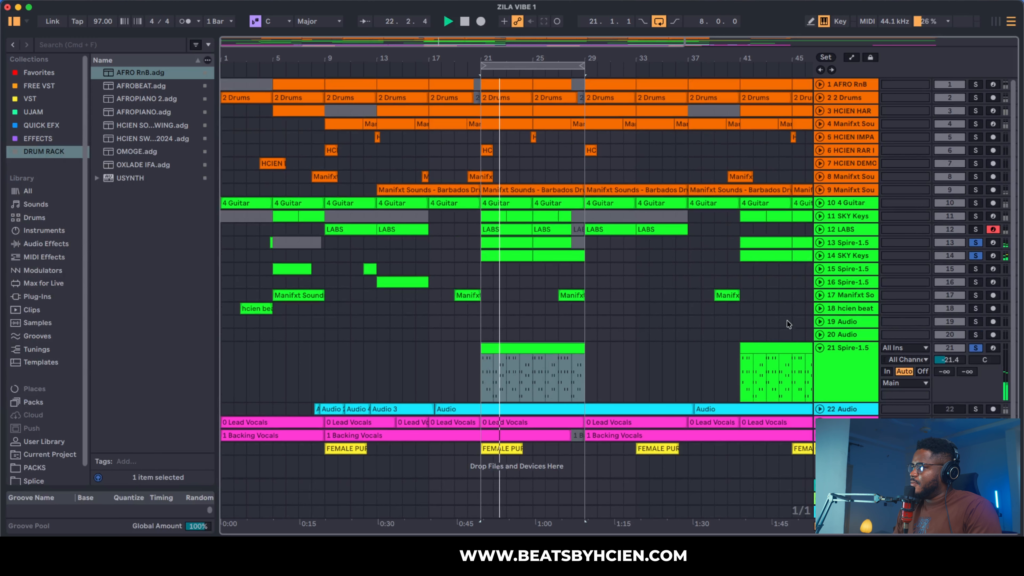
click(974, 296)
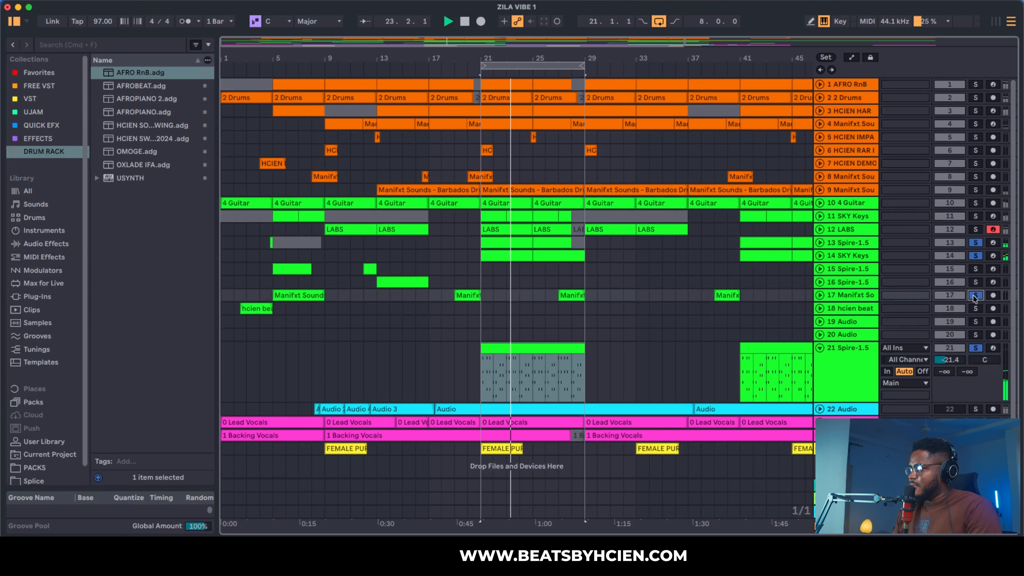
click(821, 296)
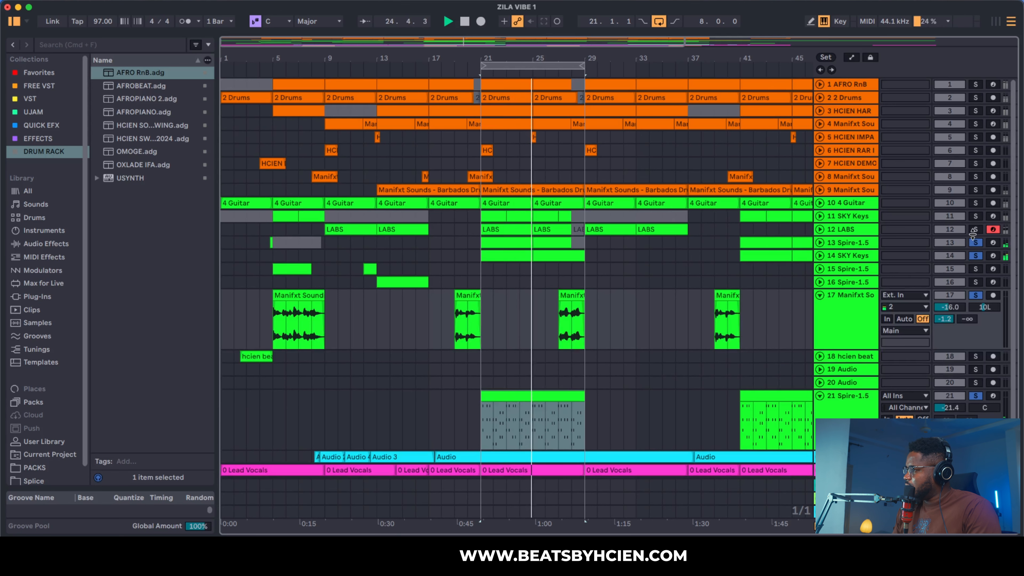
click(974, 219)
click(975, 229)
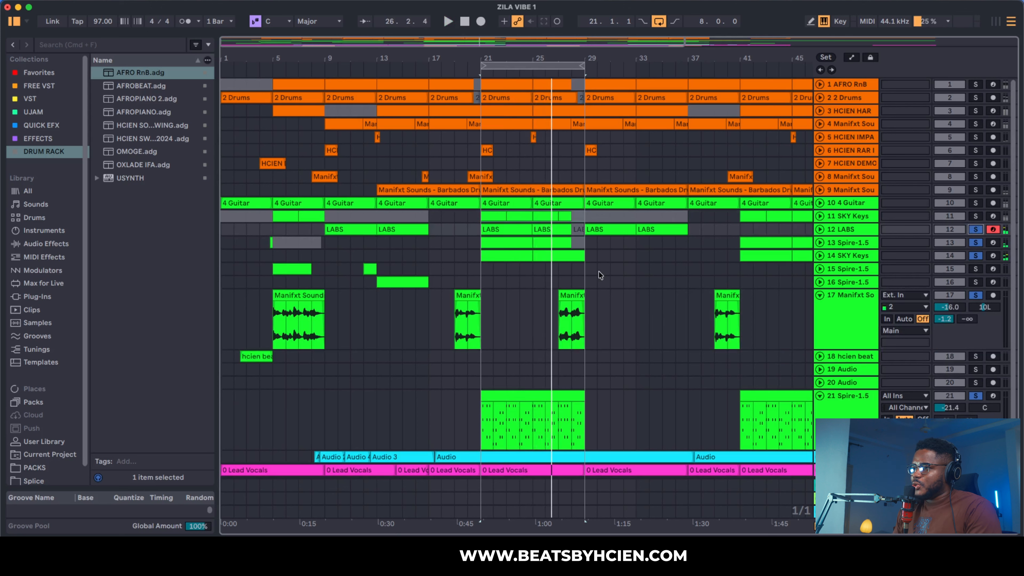
Mark the empty bars of the 16 Spire-1.5 track after its clip, on through bars 21 to 29
click(454, 281)
click(376, 277)
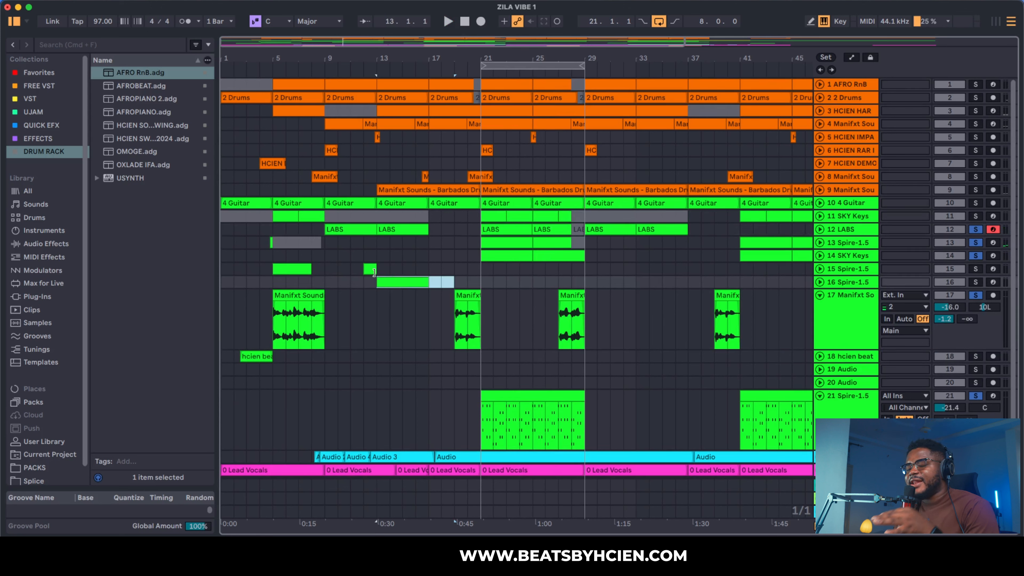
drag(480, 280, 580, 275)
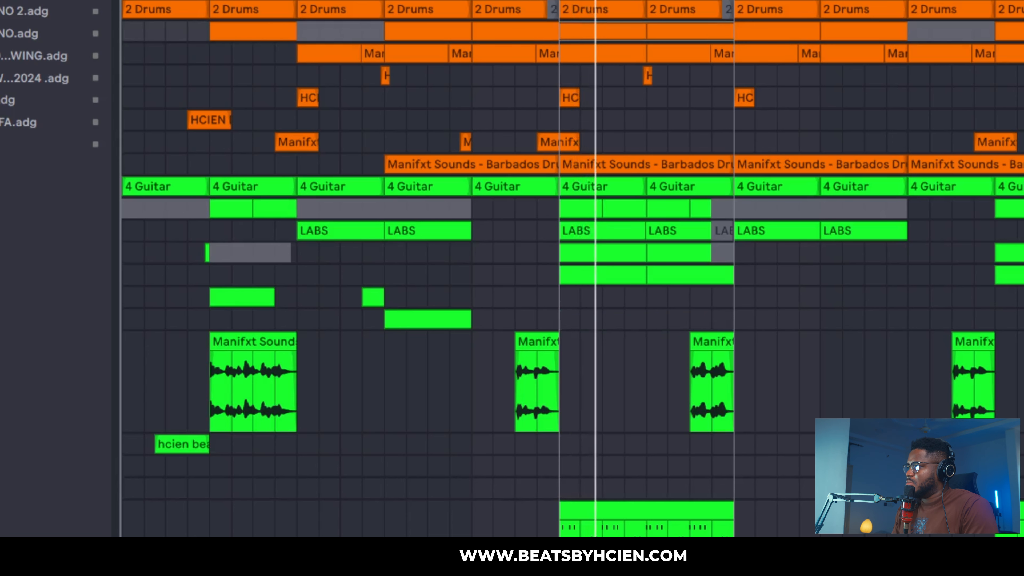
Listen to the loop from bar 21 with all tracks audible, stepping down the tracks from the 5 HCIEN IMPACT track
click(647, 76)
key(Down)
key(Down)
key(Down)
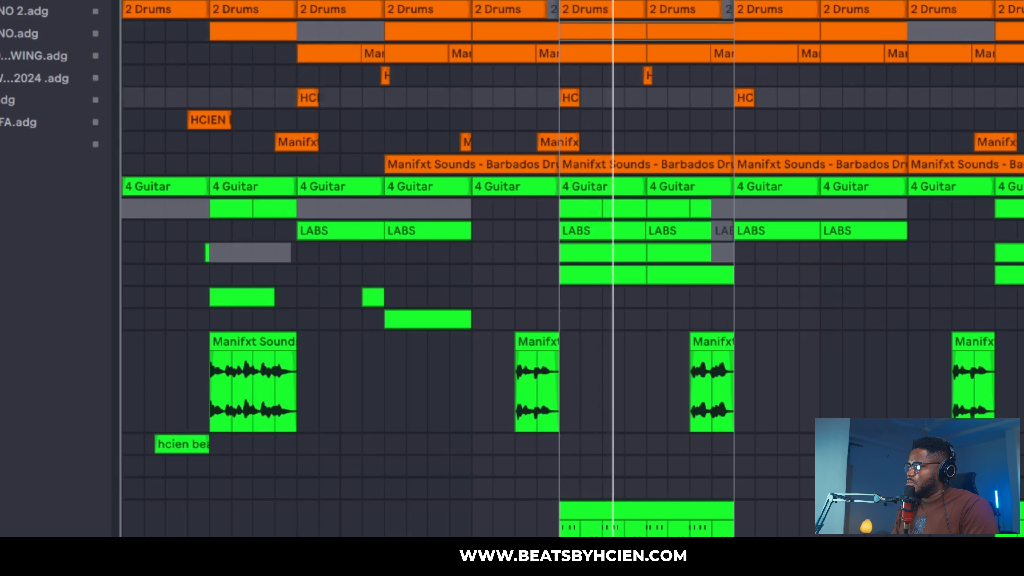
key(Down)
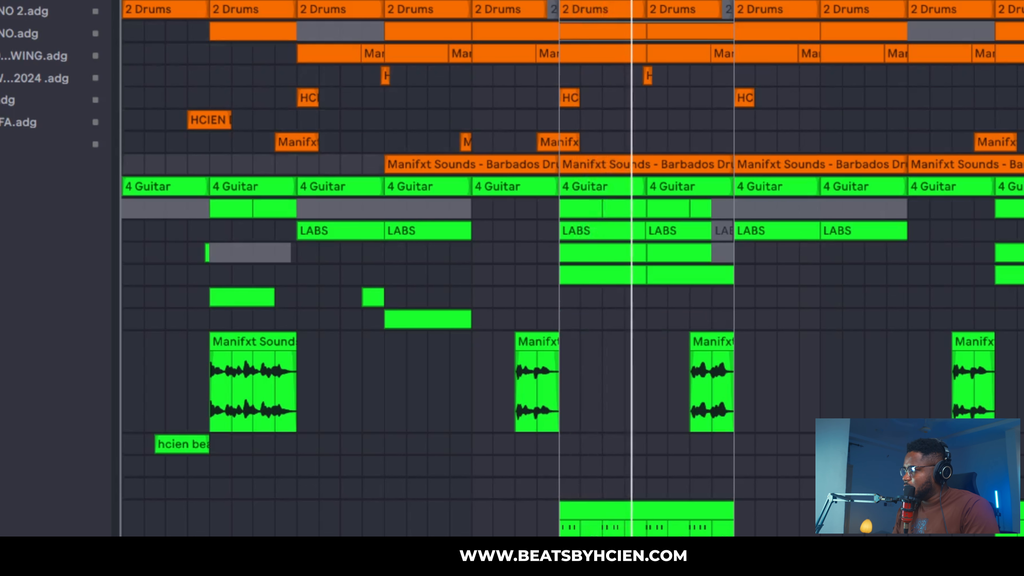
key(Down)
key(Down)
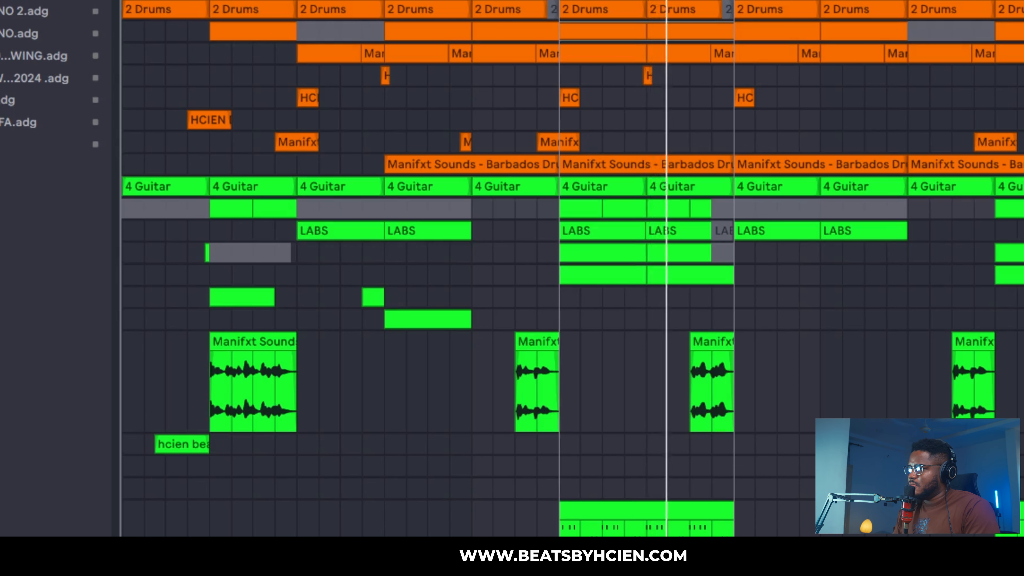
key(Left)
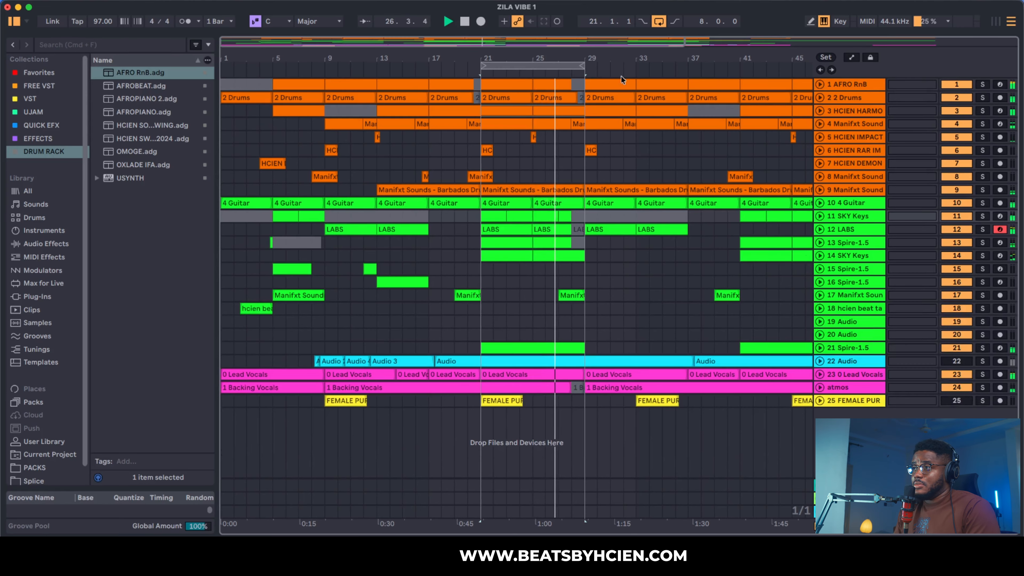
Extend the loop to bar 34, play from bar 27 and view the 17 Manifxt Sound clips in the unfolded track before folding it
mouse_move(561, 69)
mouse_down()
mouse_move(490, 69)
mouse_move(550, 67)
mouse_up()
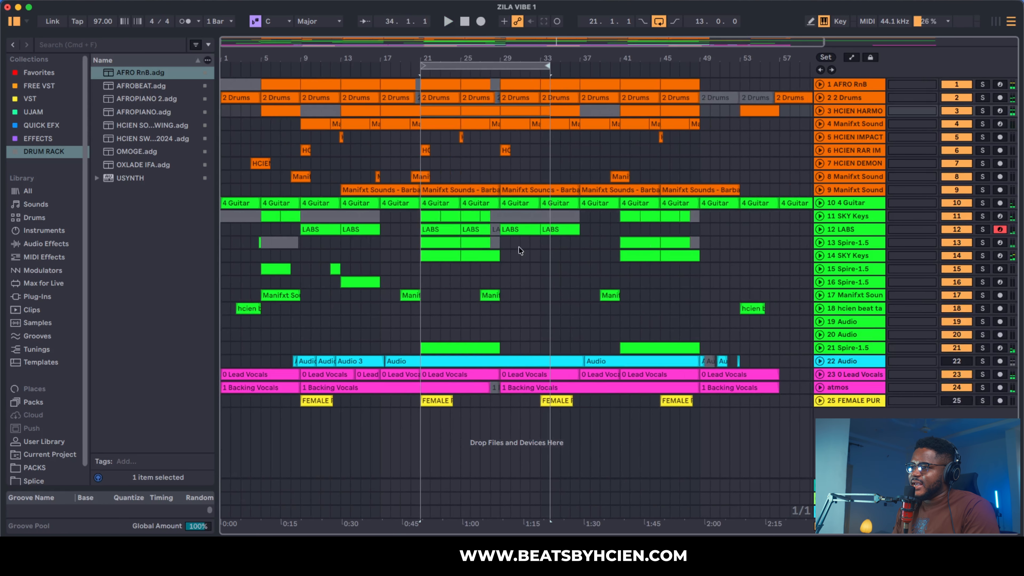
click(482, 309)
key(space)
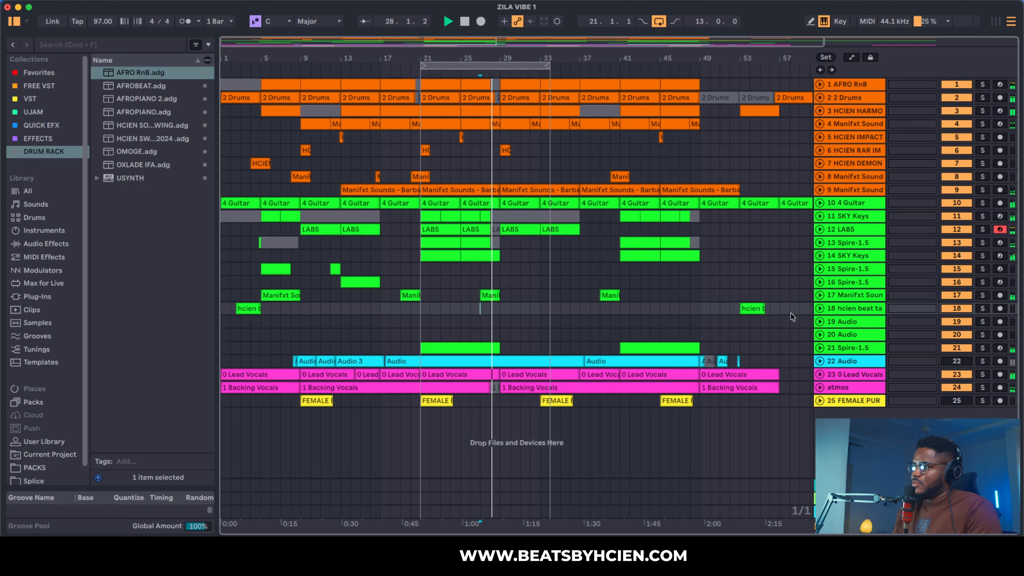
click(820, 297)
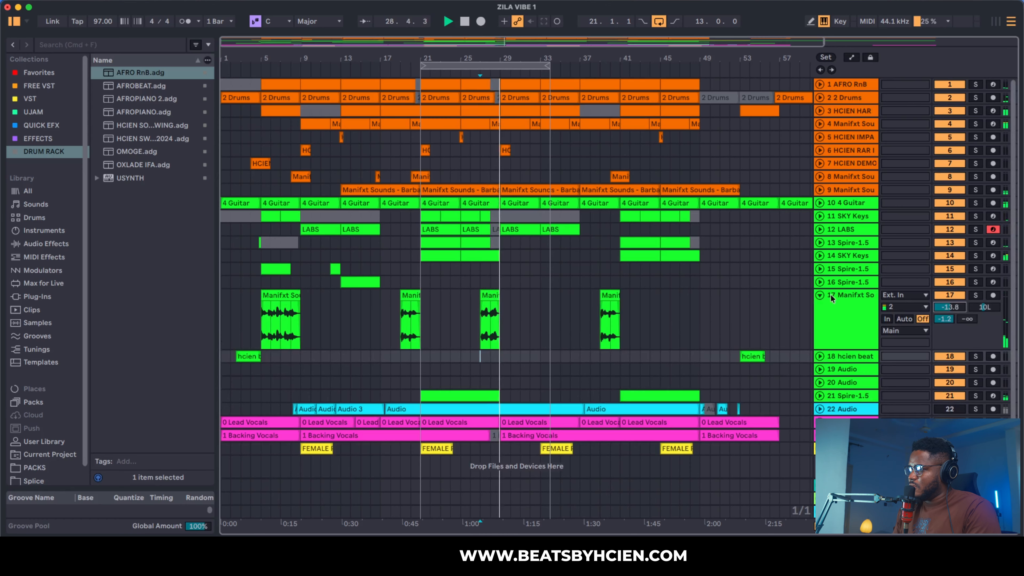
click(820, 297)
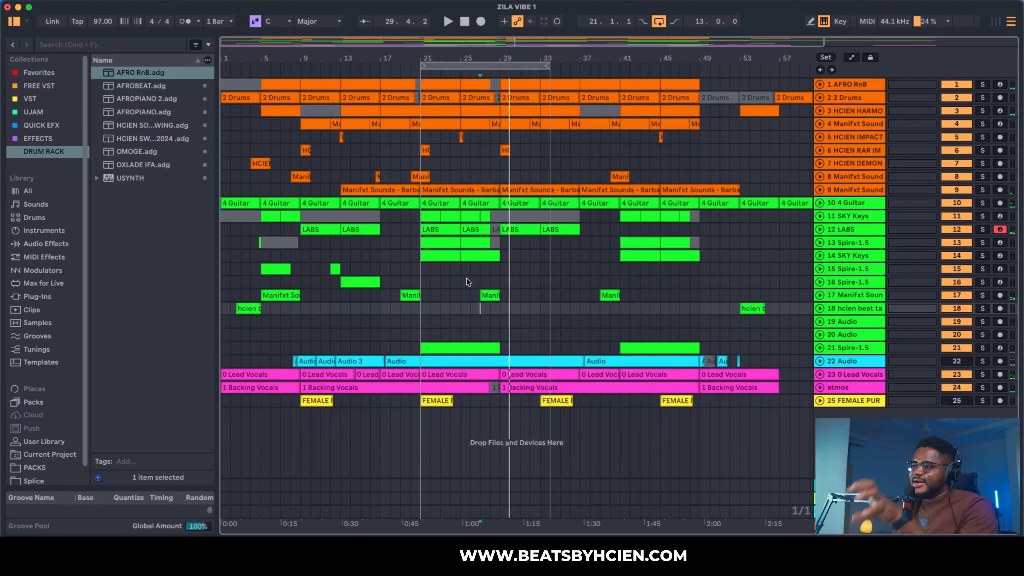
Lengthen the loop to 20 bars, move it back to start at bar 1, play it and extend its end to bar 29
drag(551, 71, 621, 70)
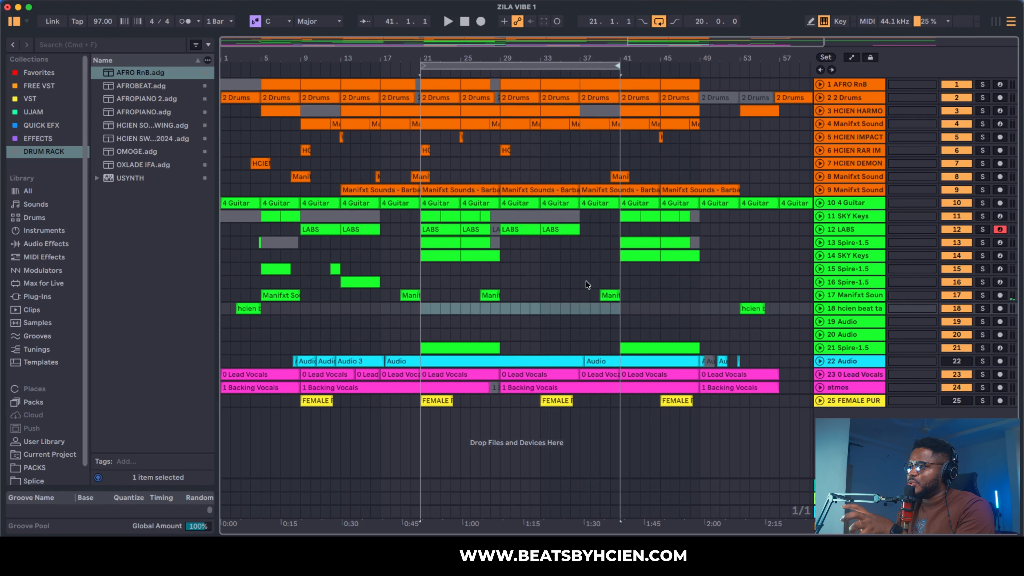
drag(381, 283, 331, 282)
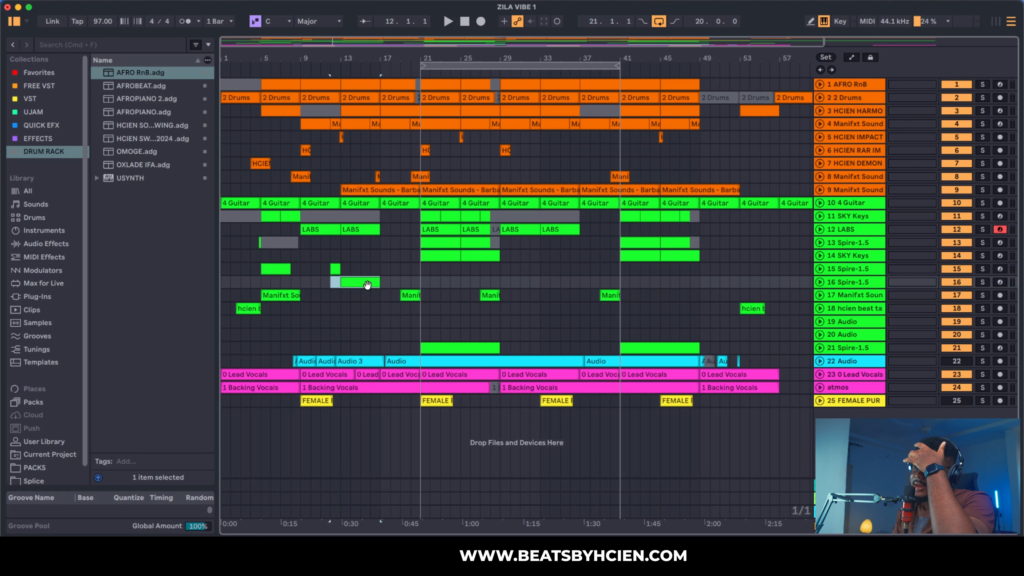
drag(440, 77, 334, 90)
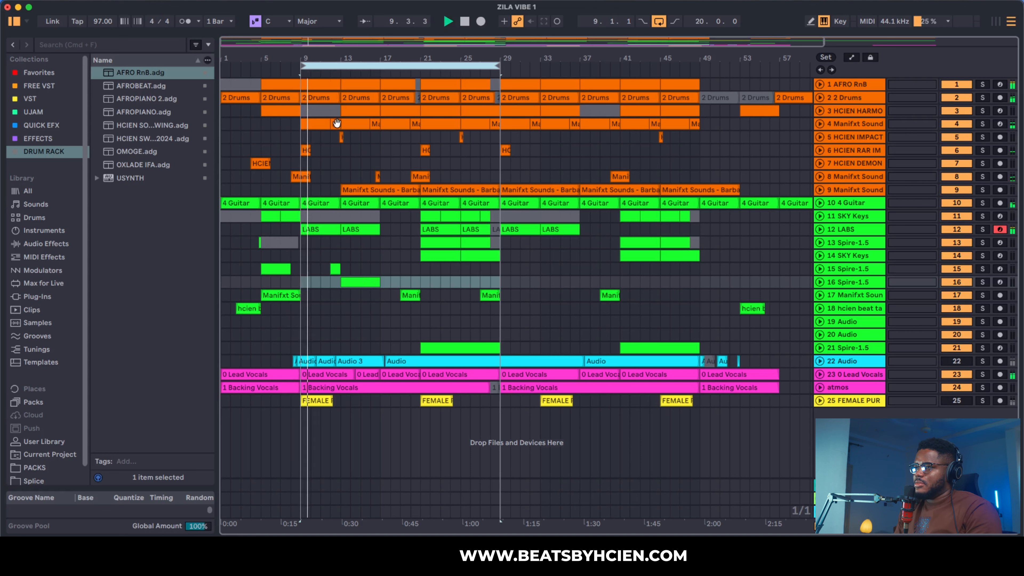
key(space)
drag(314, 67, 234, 73)
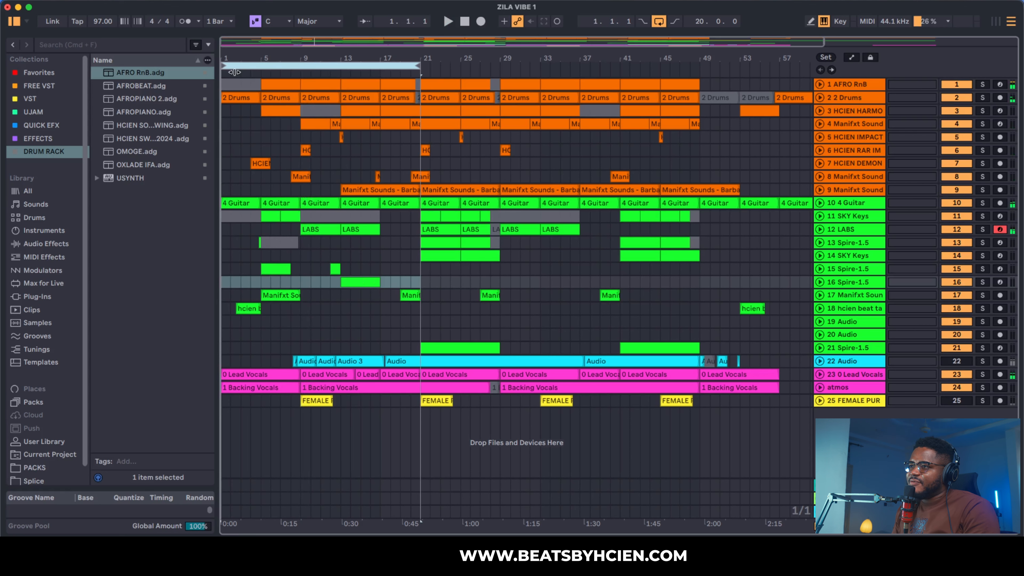
key(space)
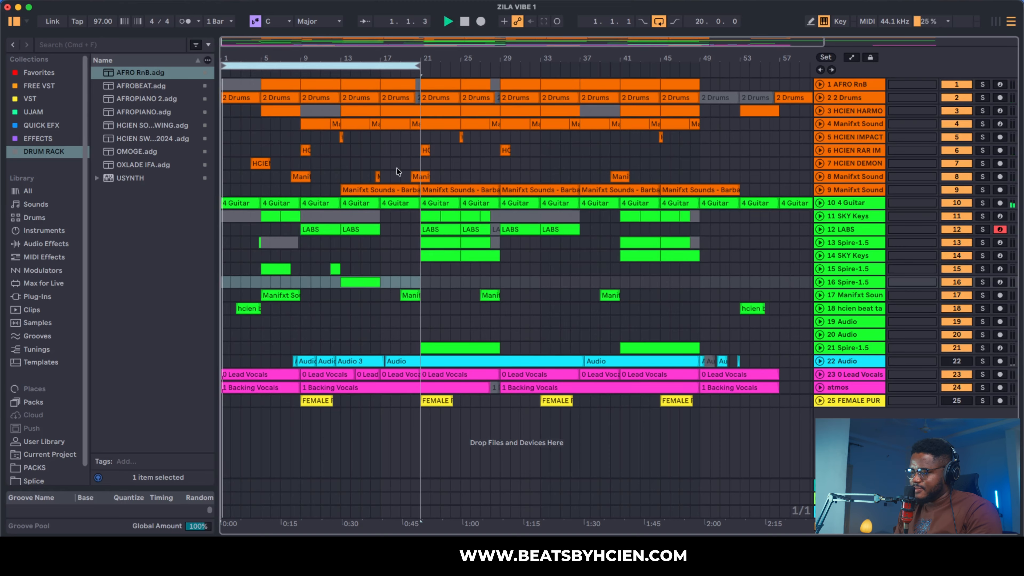
drag(417, 70, 500, 71)
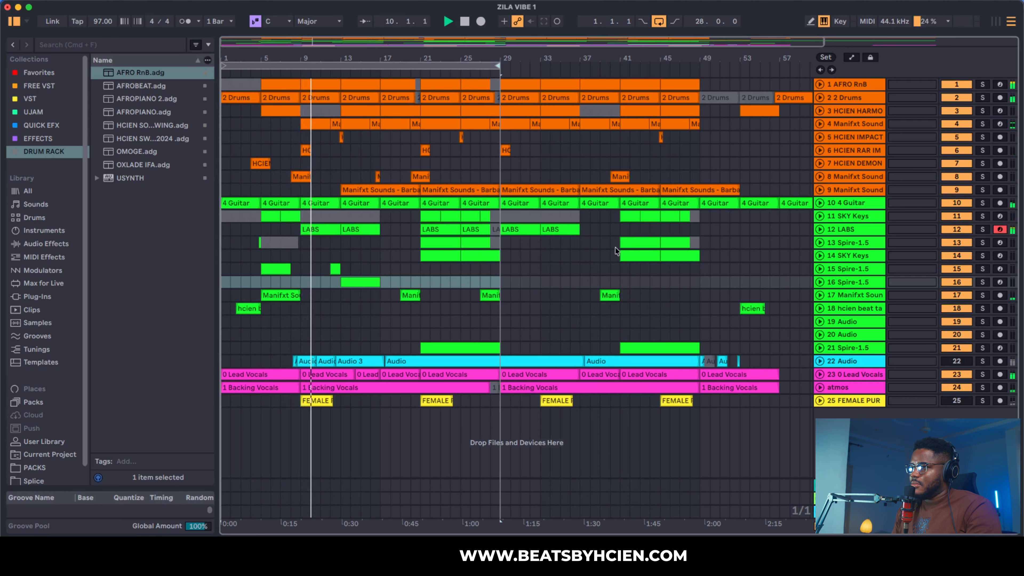
Unfold the 12 LABS track, set its volume to -2.7 and fold it again
click(821, 230)
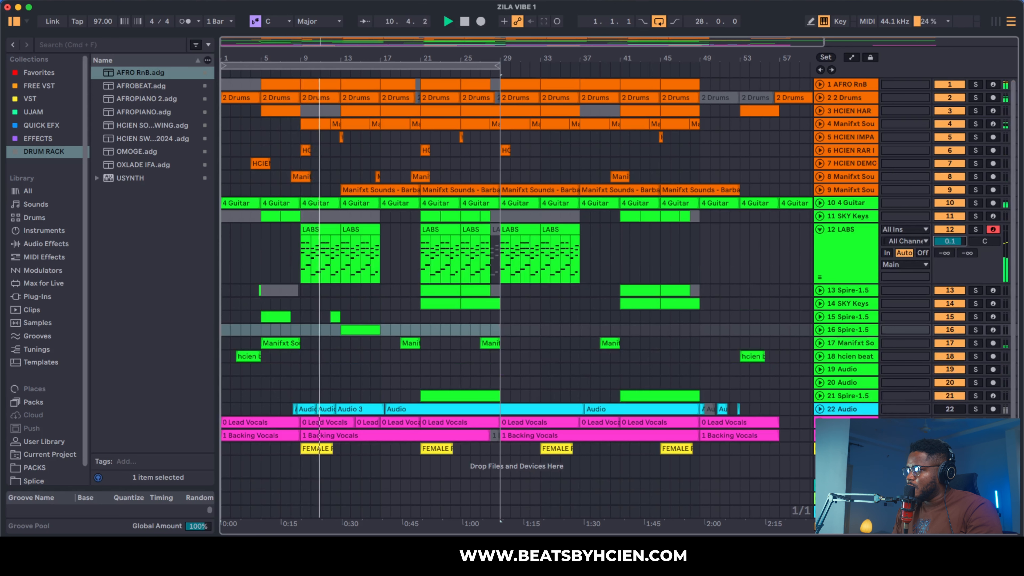
drag(950, 241, 953, 244)
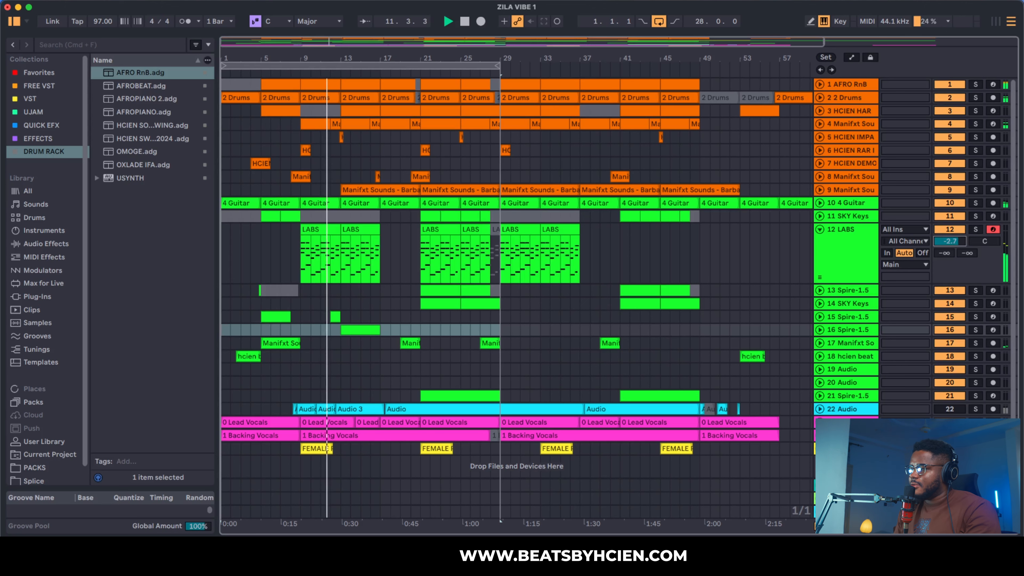
click(820, 230)
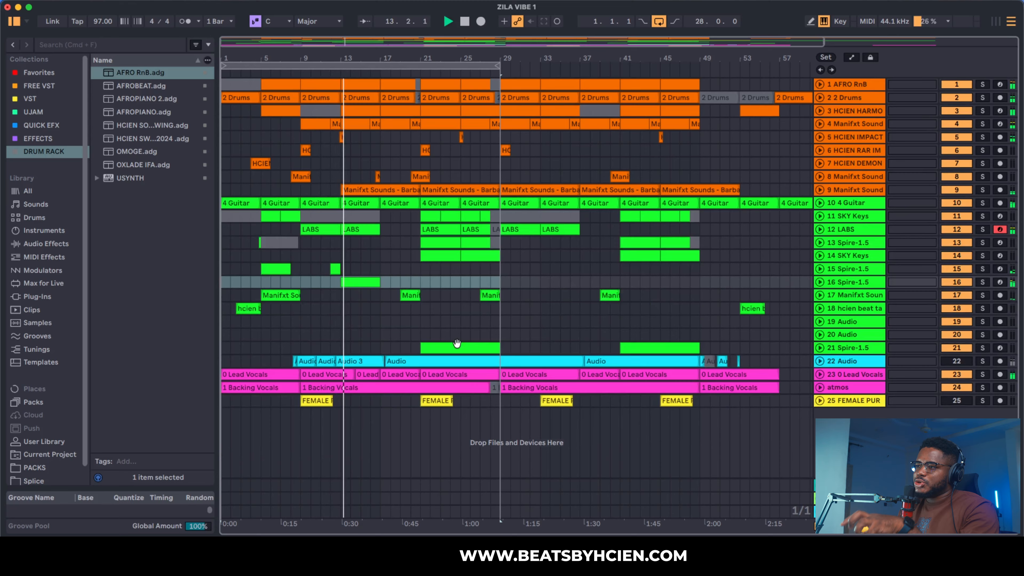
Unfold the 16 Spire-1.5 track to examine the notes of its clip at bar 13, then fold it again
click(819, 282)
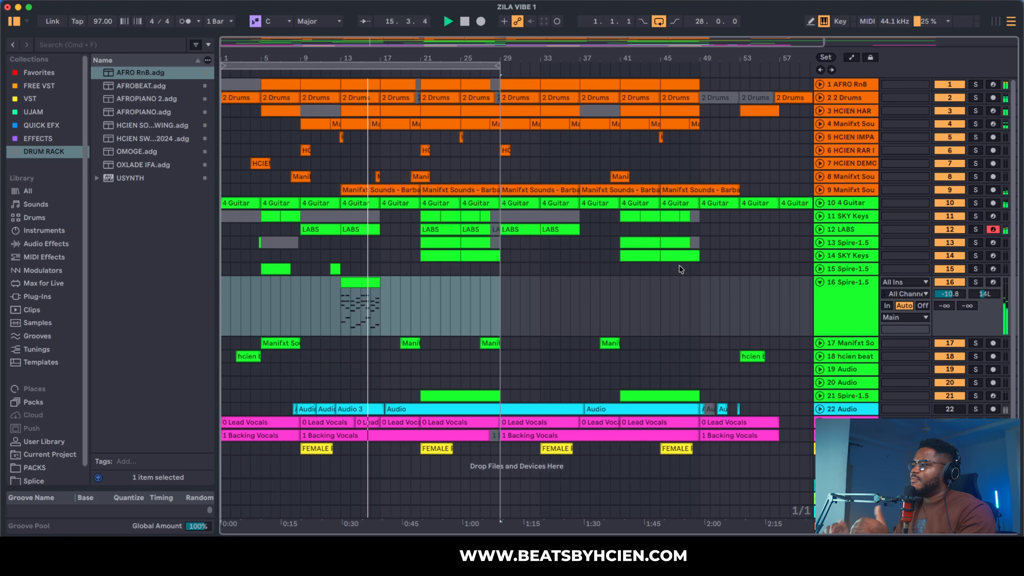
click(820, 282)
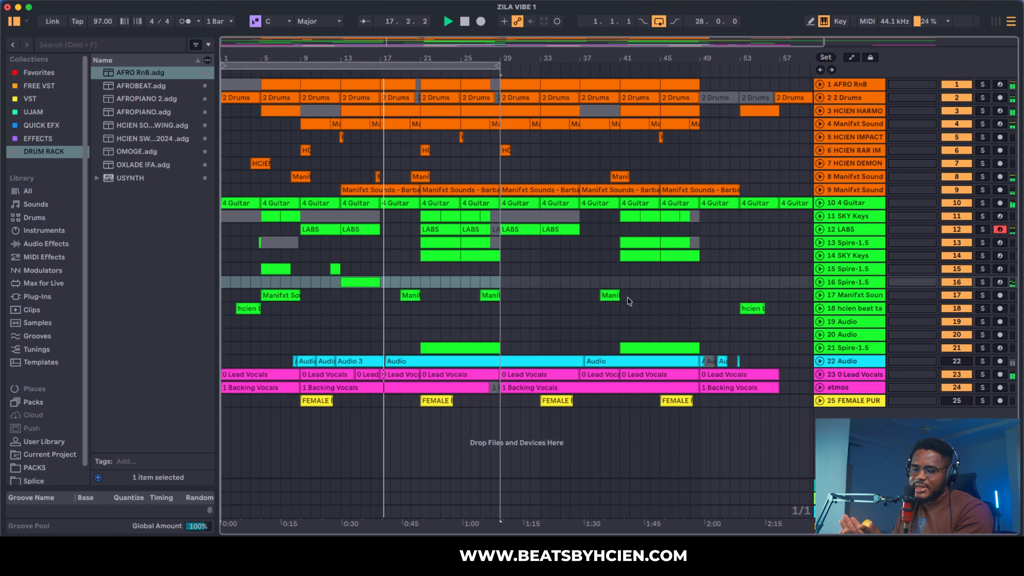